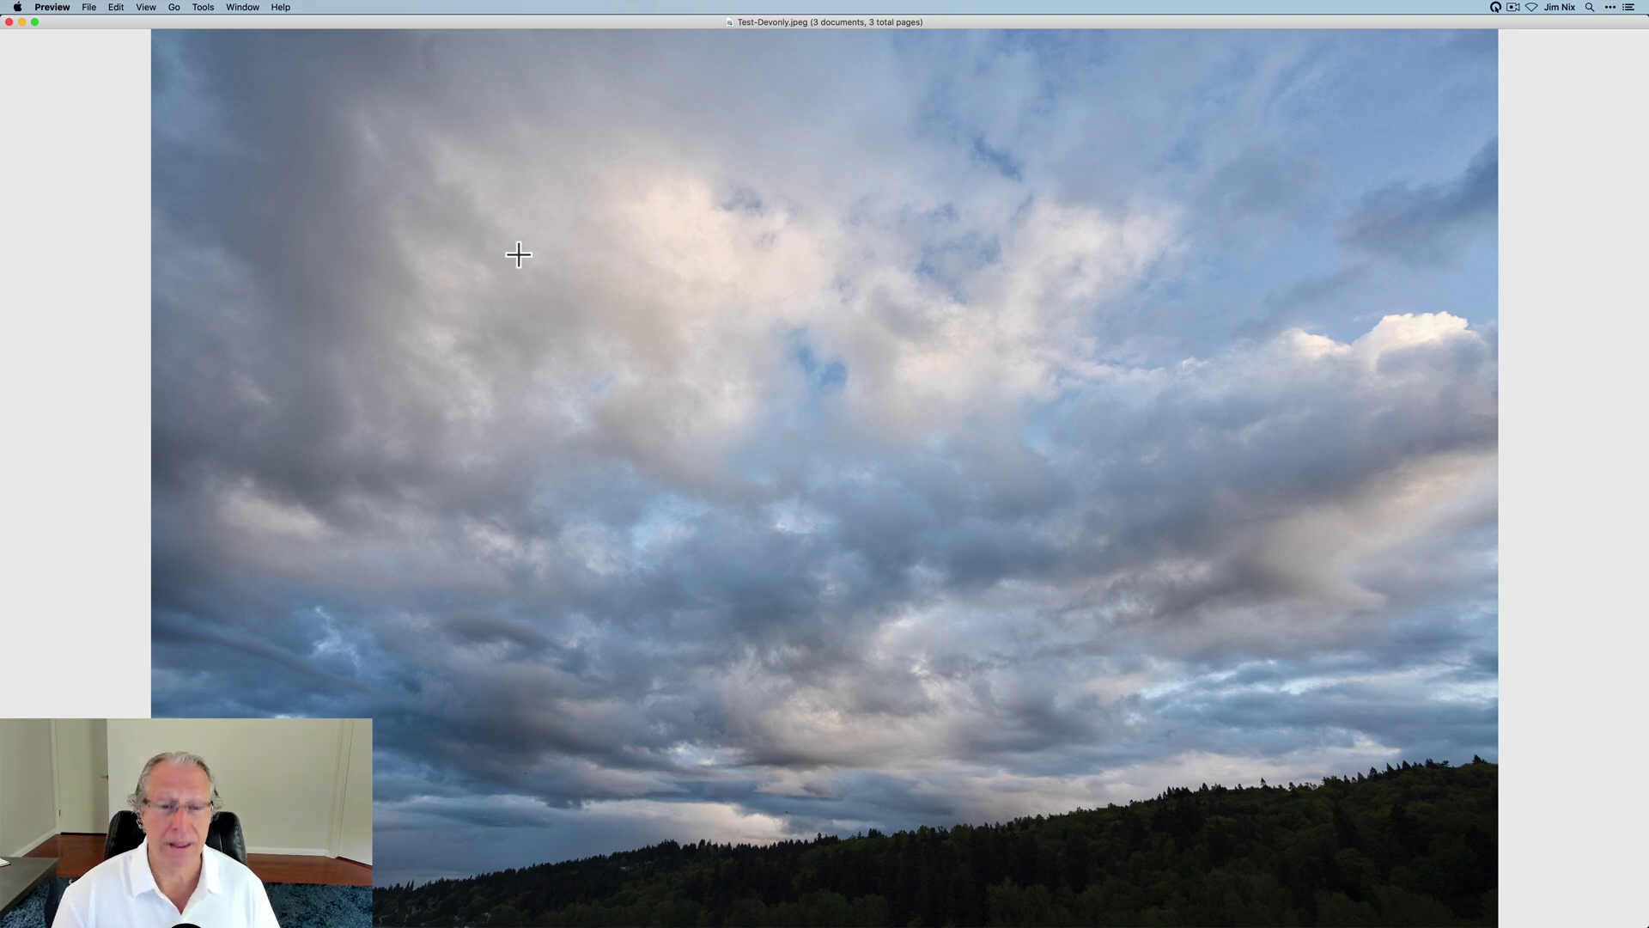
# Step: Step through the previews from Test-Devonly.jpeg to OverEdit.jpeg to Final.jpeg
pyautogui.press('Down')
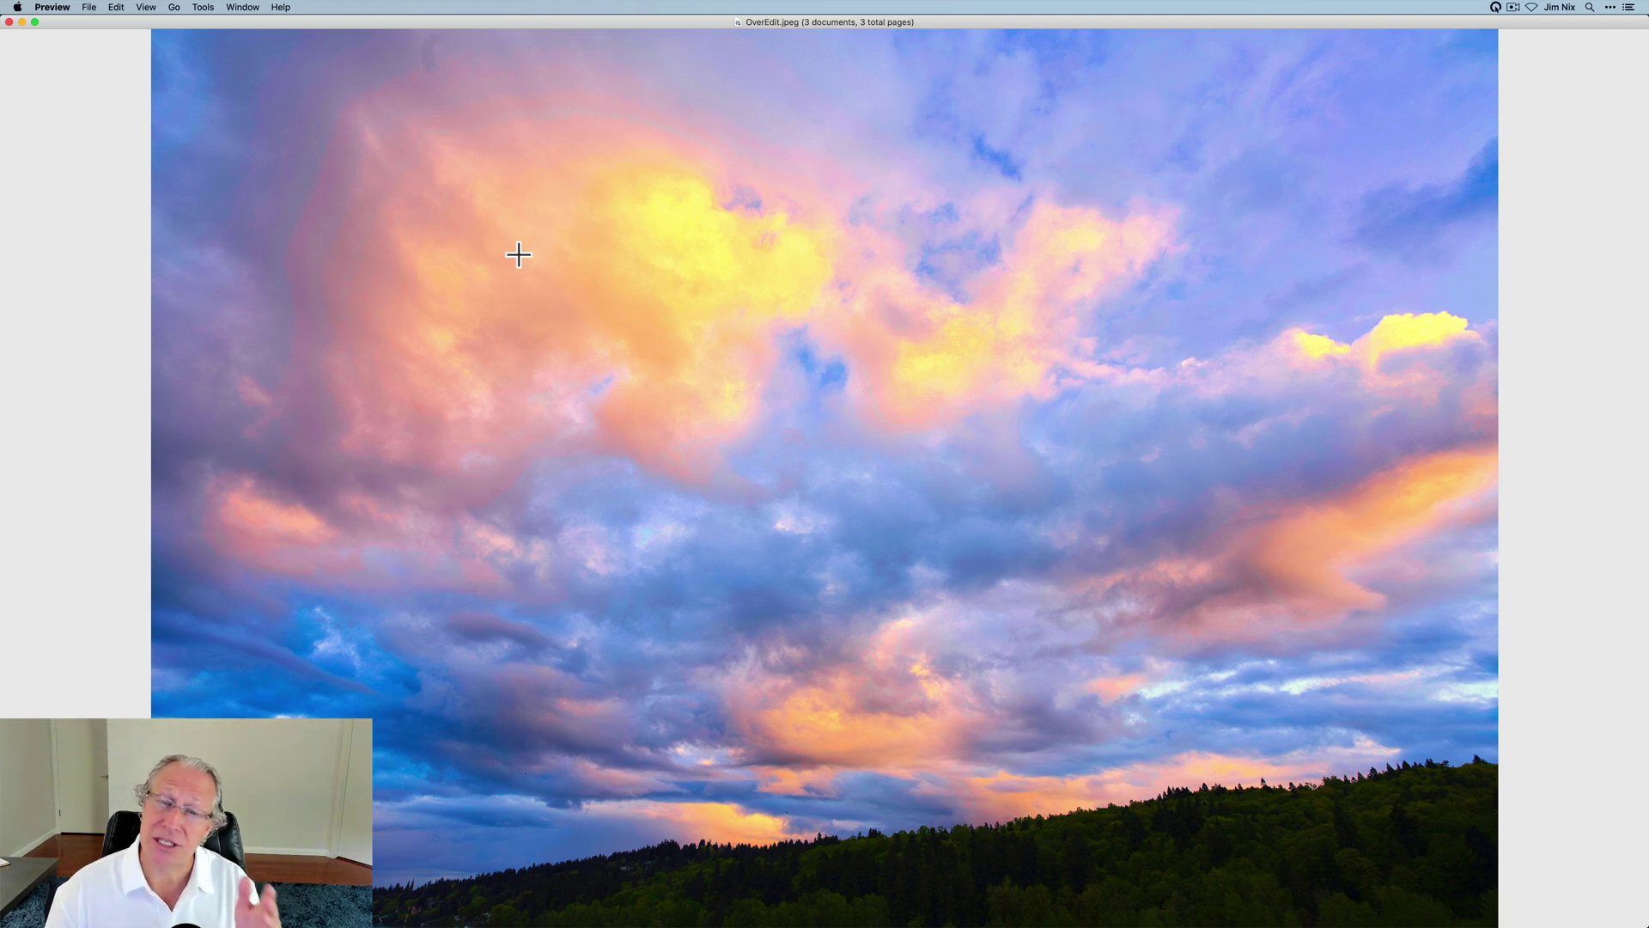
pyautogui.press('Left')
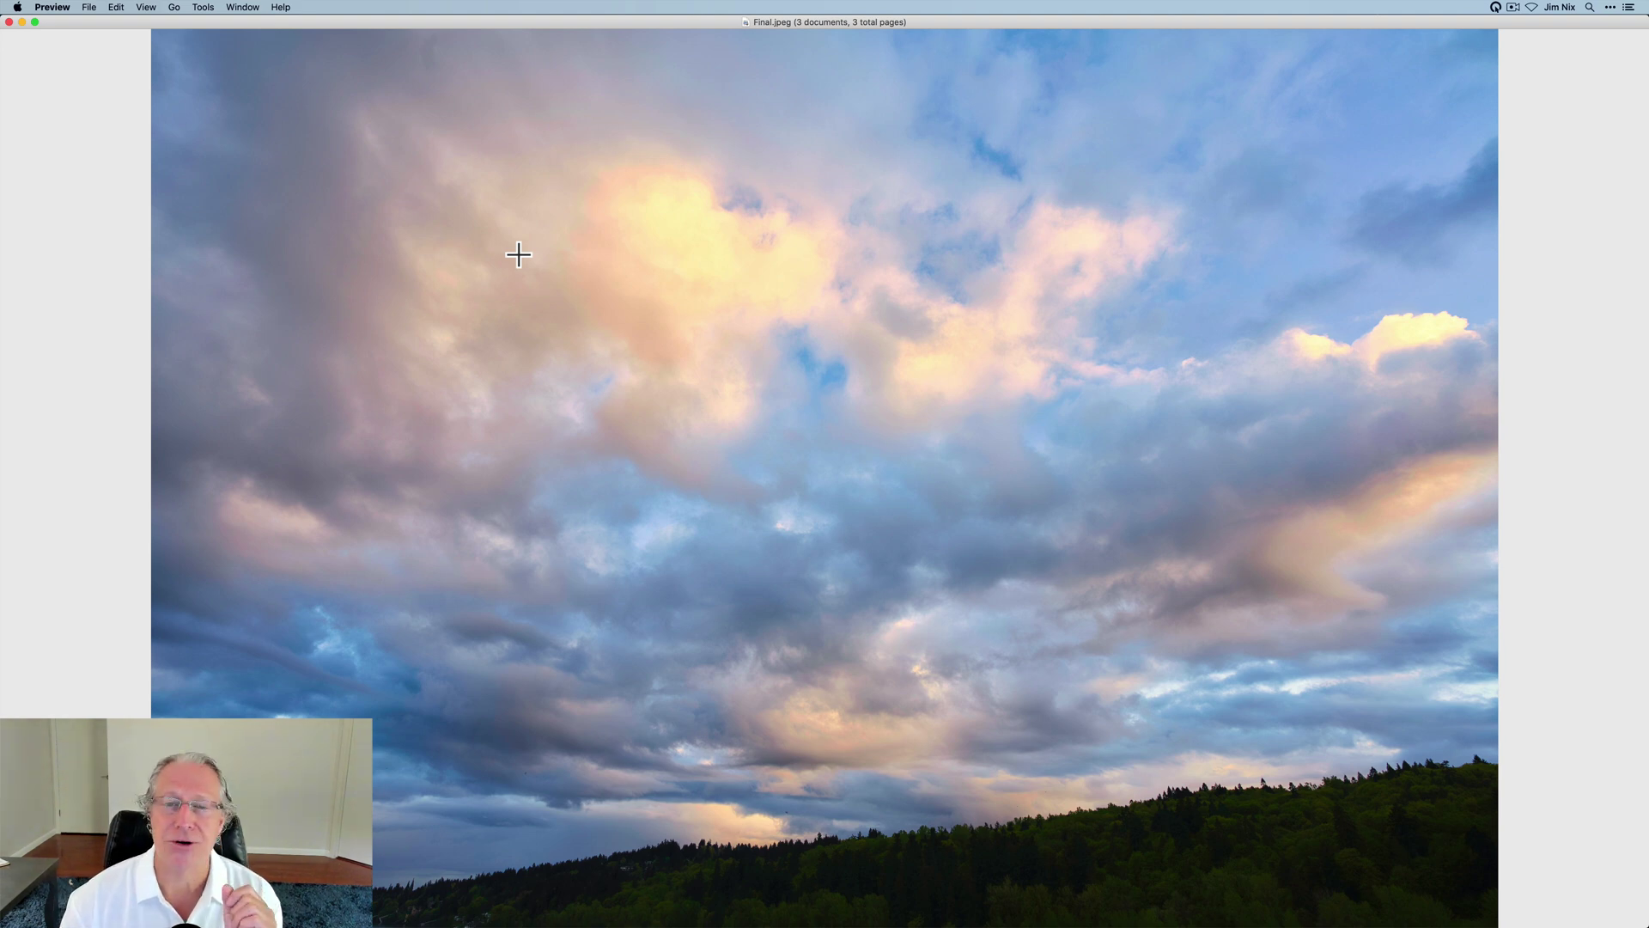
# Step: Review the existing Develop white balance and colour edits in the Edits tab
pyautogui.click(1469, 383)
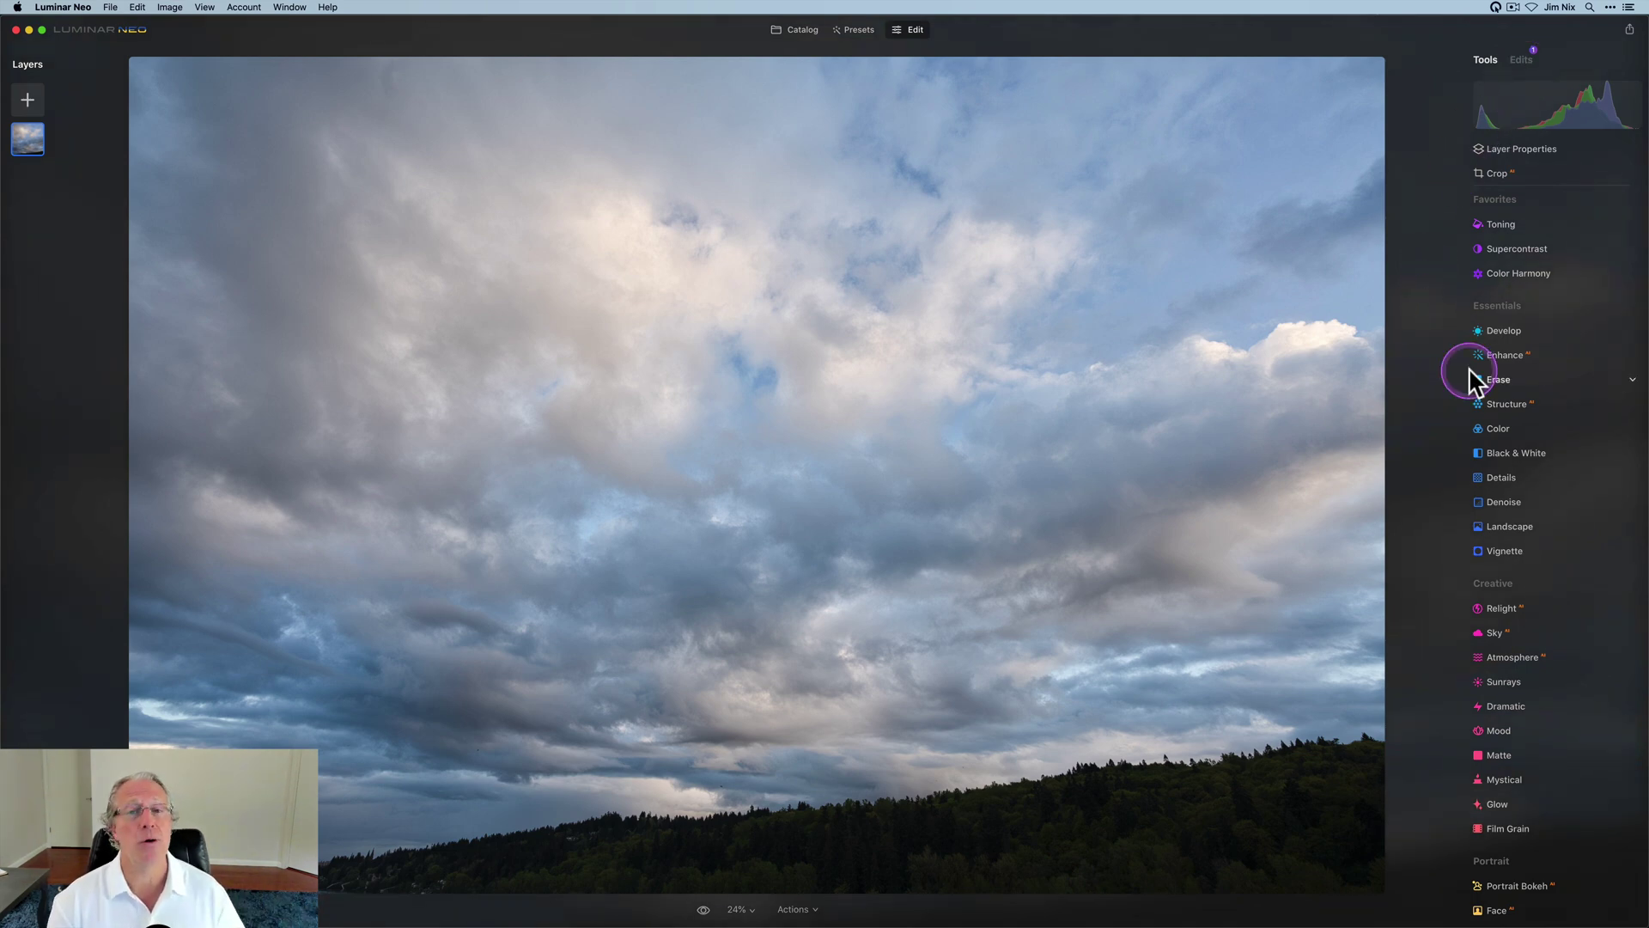
pyautogui.scroll(-1, 1471, 378)
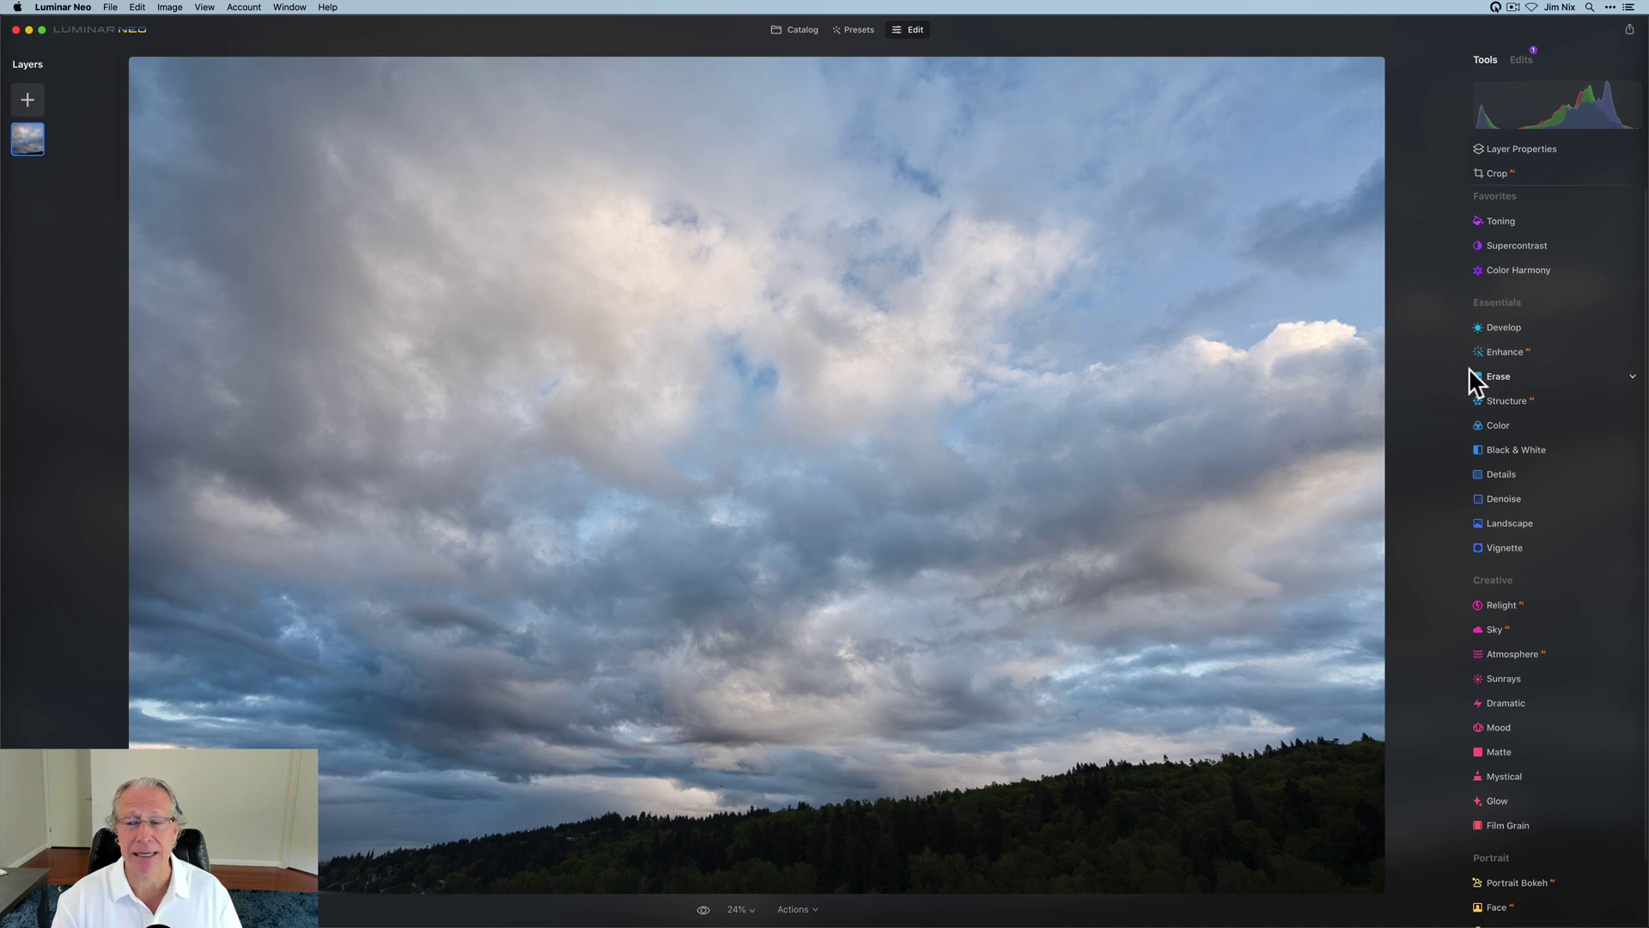
pyautogui.click(1522, 59)
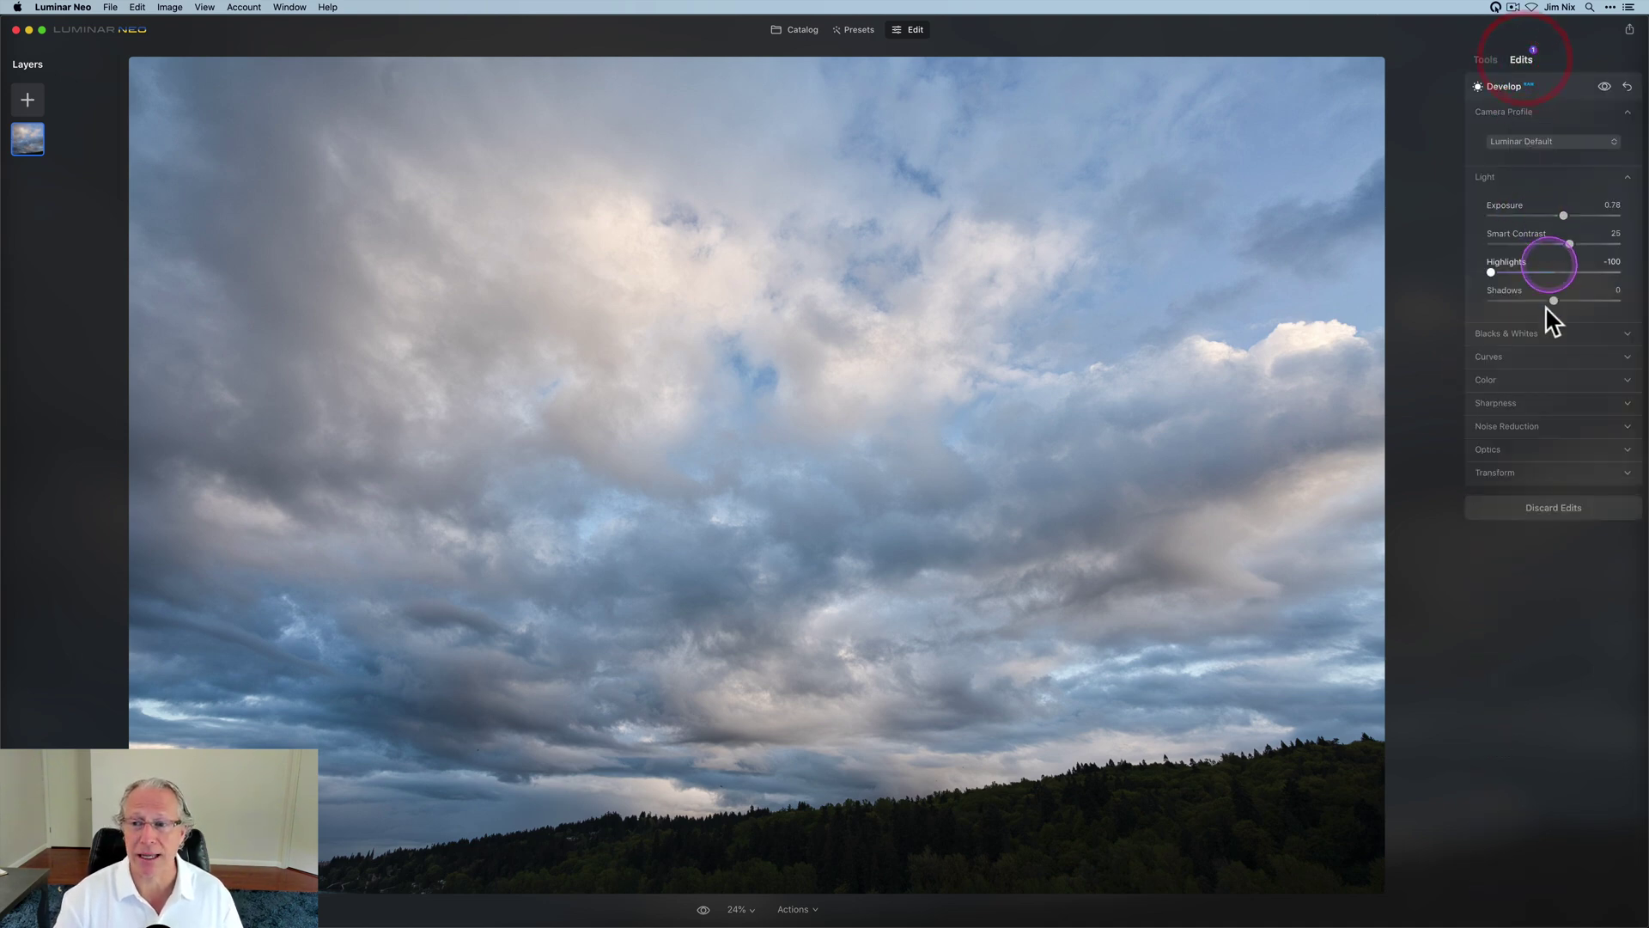
pyautogui.click(1493, 380)
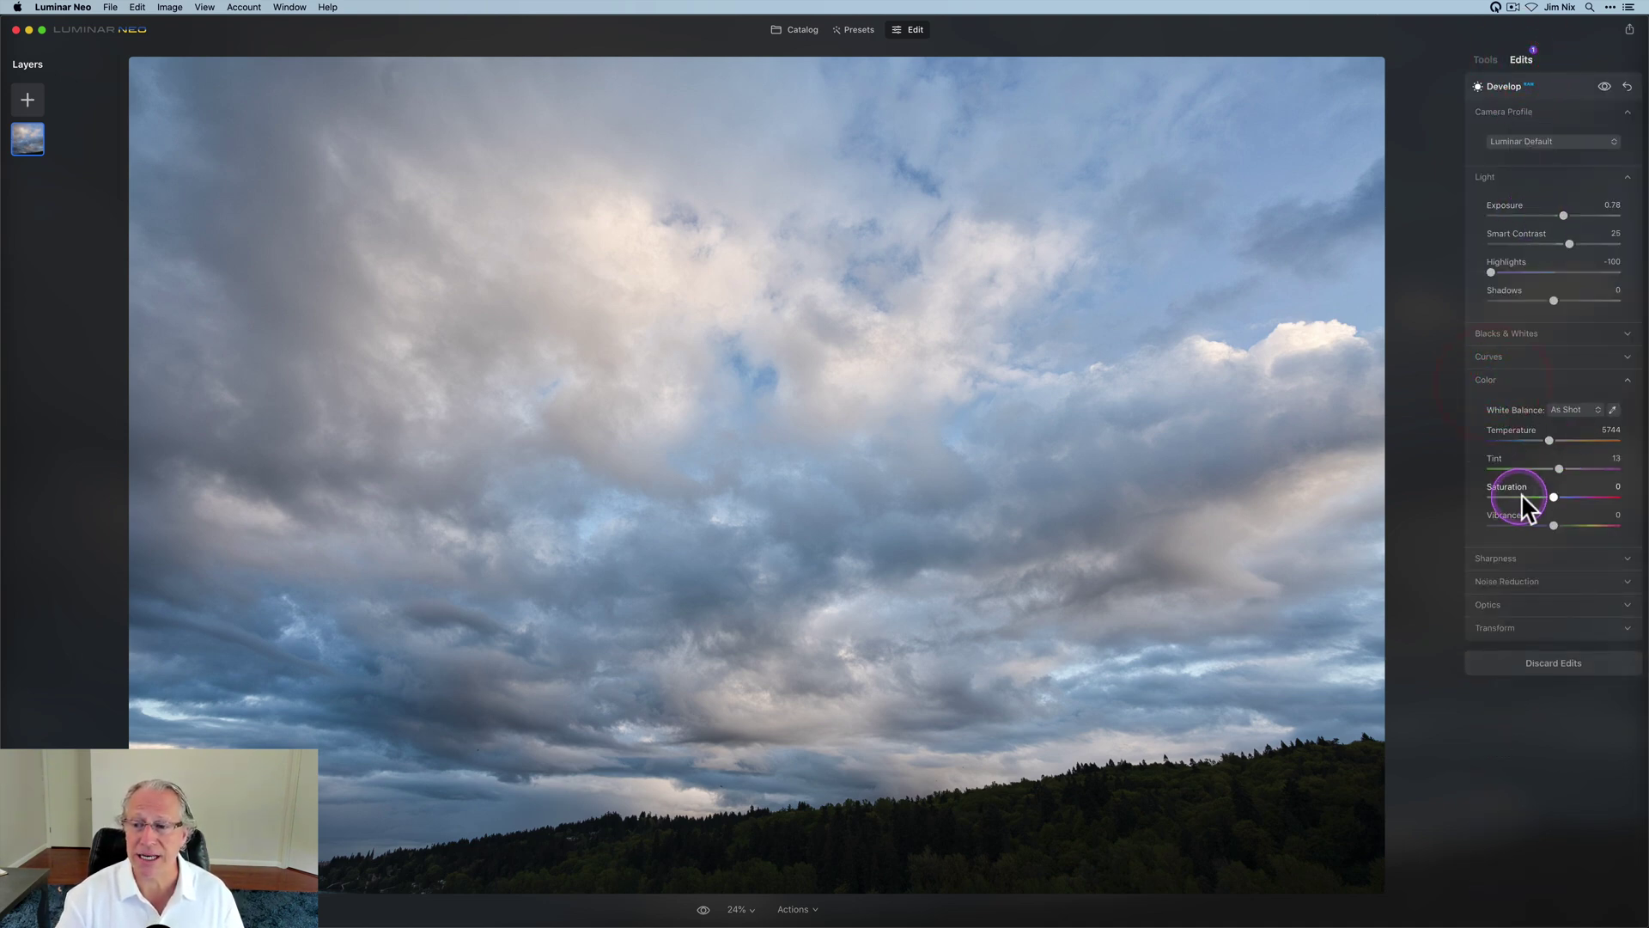
# Step: Set Color saturation to 32 and vibrance to 35
pyautogui.click(1488, 64)
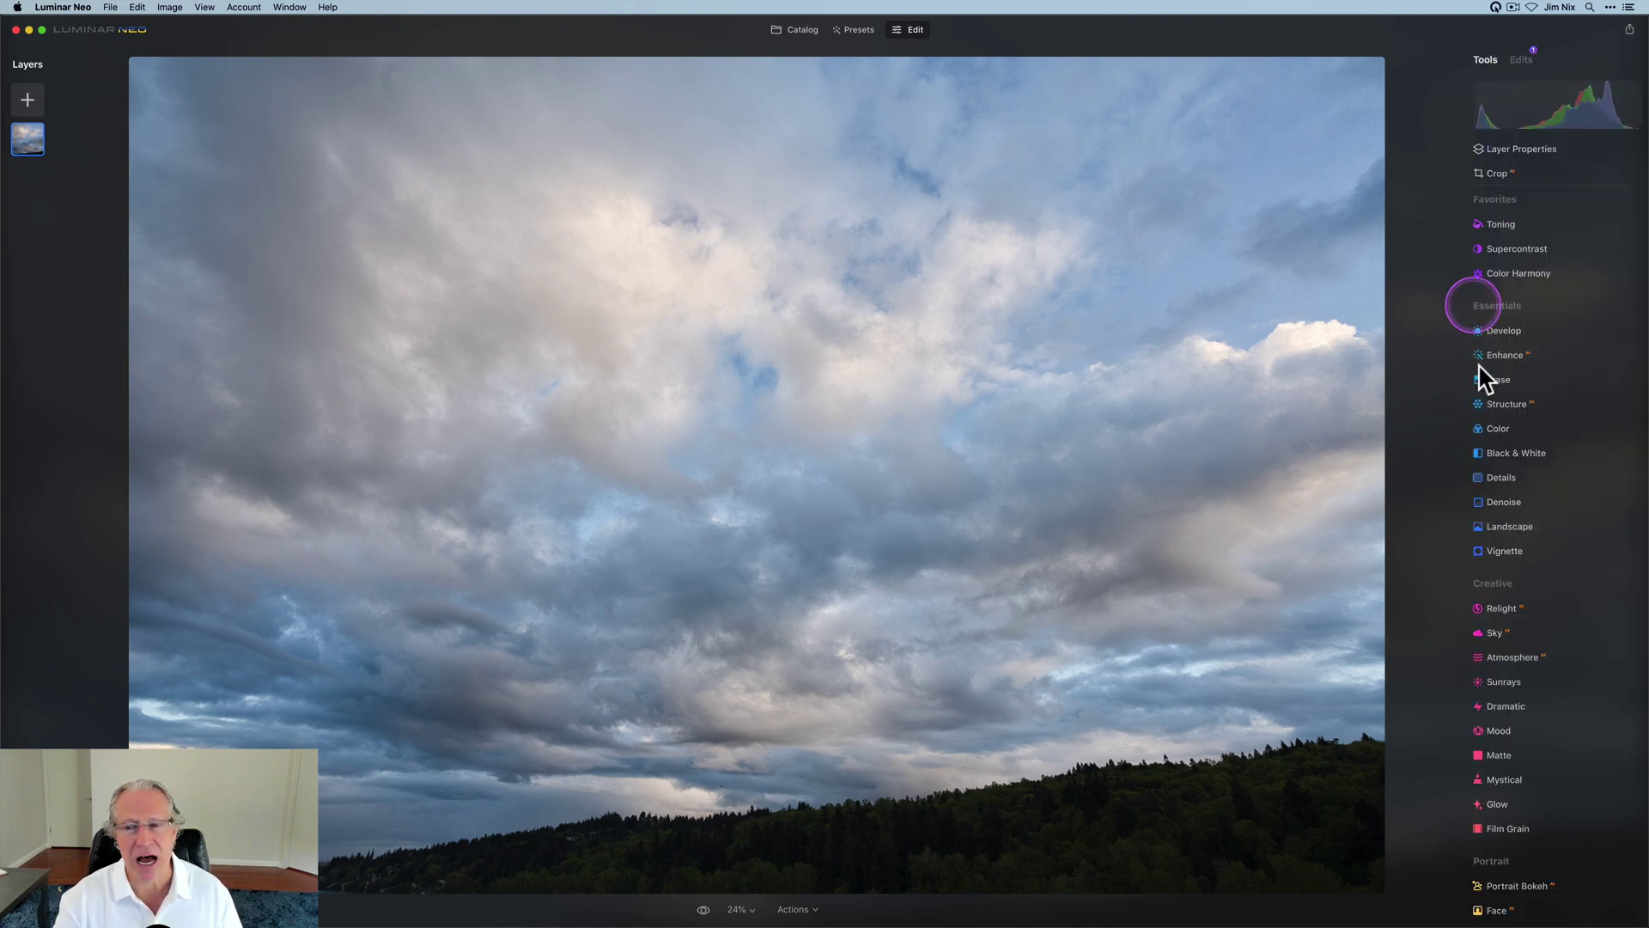
pyautogui.click(1510, 428)
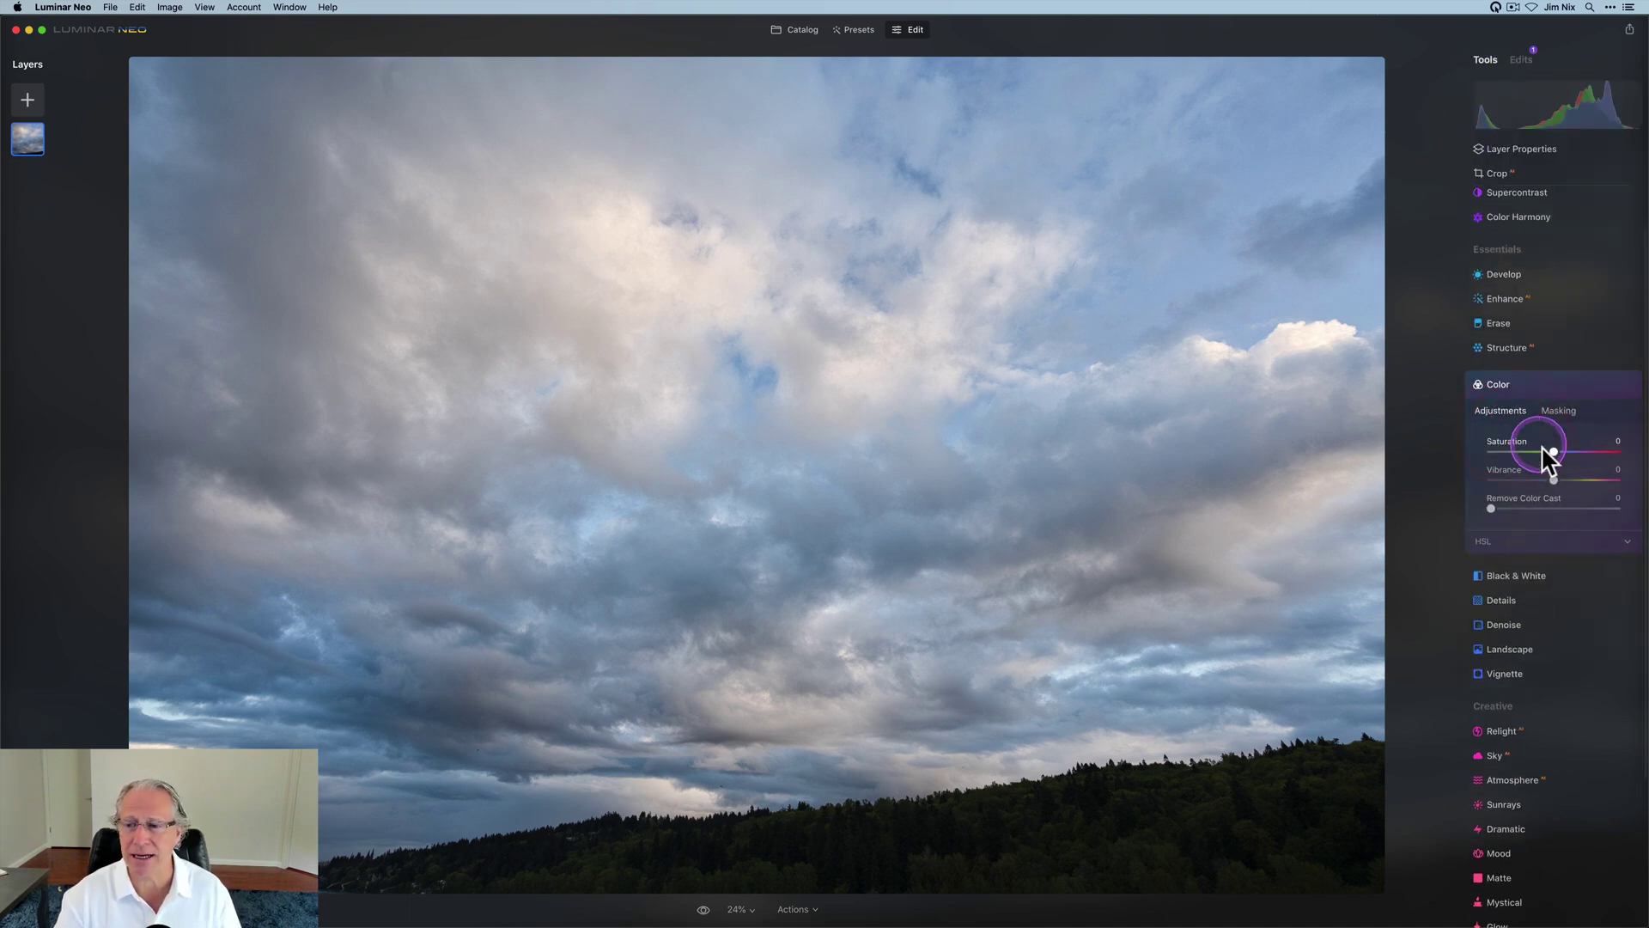
pyautogui.moveTo(1552, 452); pyautogui.dragTo(1576, 480)
pyautogui.click(1571, 453)
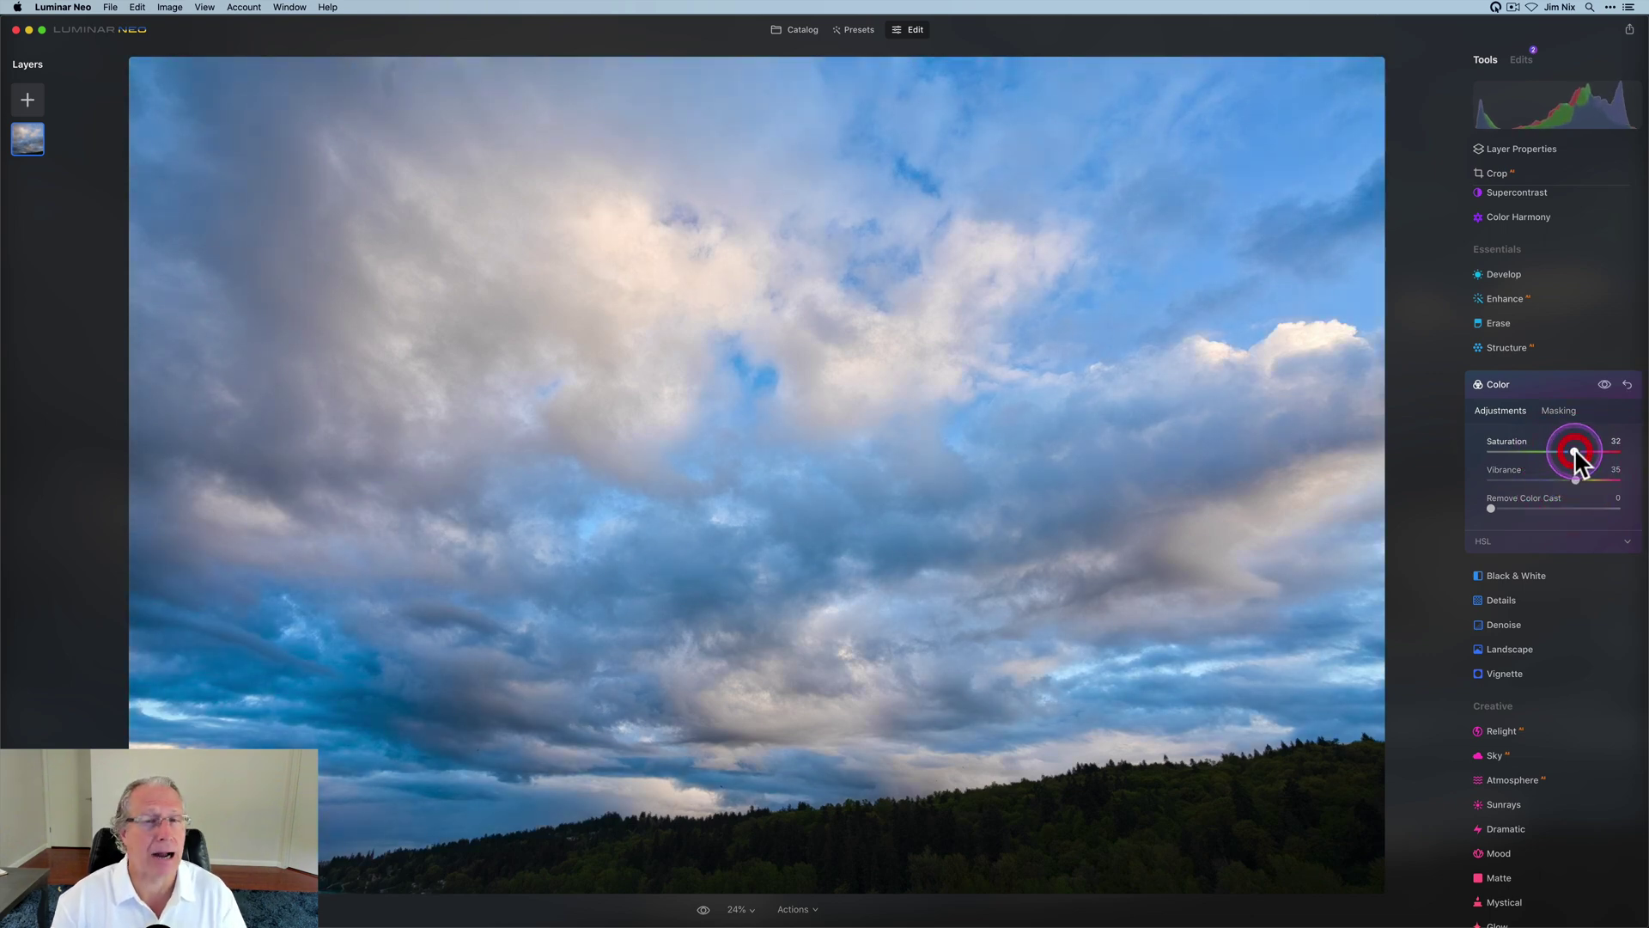
# Step: Warm the scene with Landscape Golden Hour at 71
pyautogui.click(1532, 385)
pyautogui.click(1511, 477)
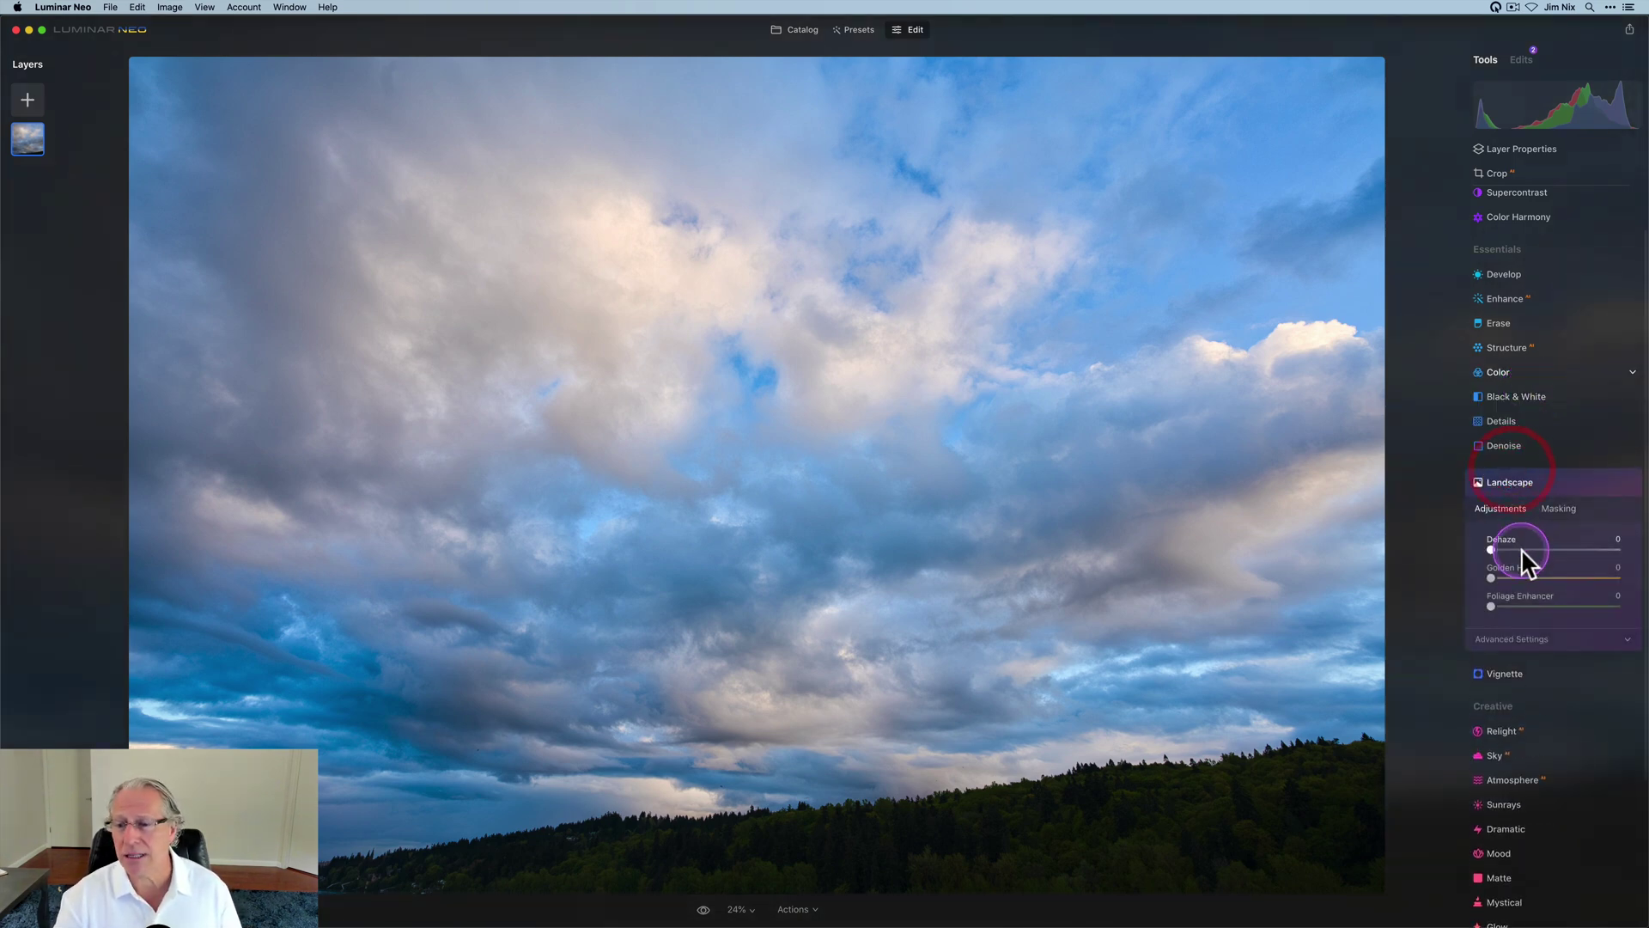
pyautogui.moveTo(1528, 575); pyautogui.dragTo(1584, 578)
pyautogui.scroll(2, 1473, 383)
pyautogui.click(1510, 292)
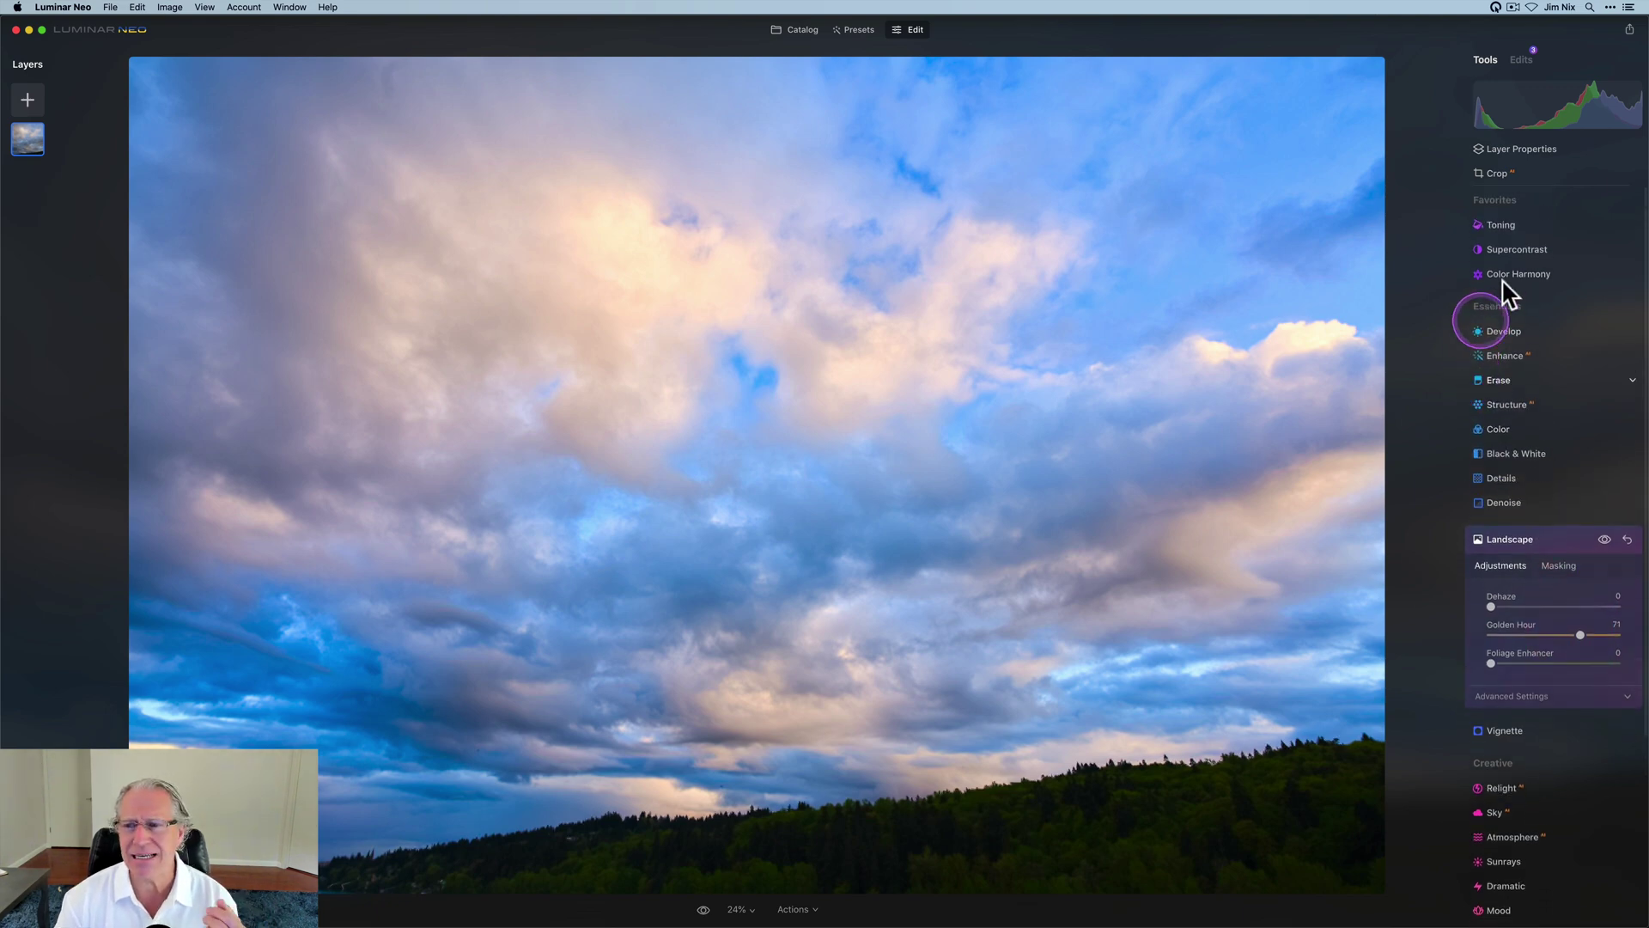
# Step: Tone the highlights with Toning Amount 51 and Saturation 24
pyautogui.click(1498, 223)
pyautogui.click(1566, 328)
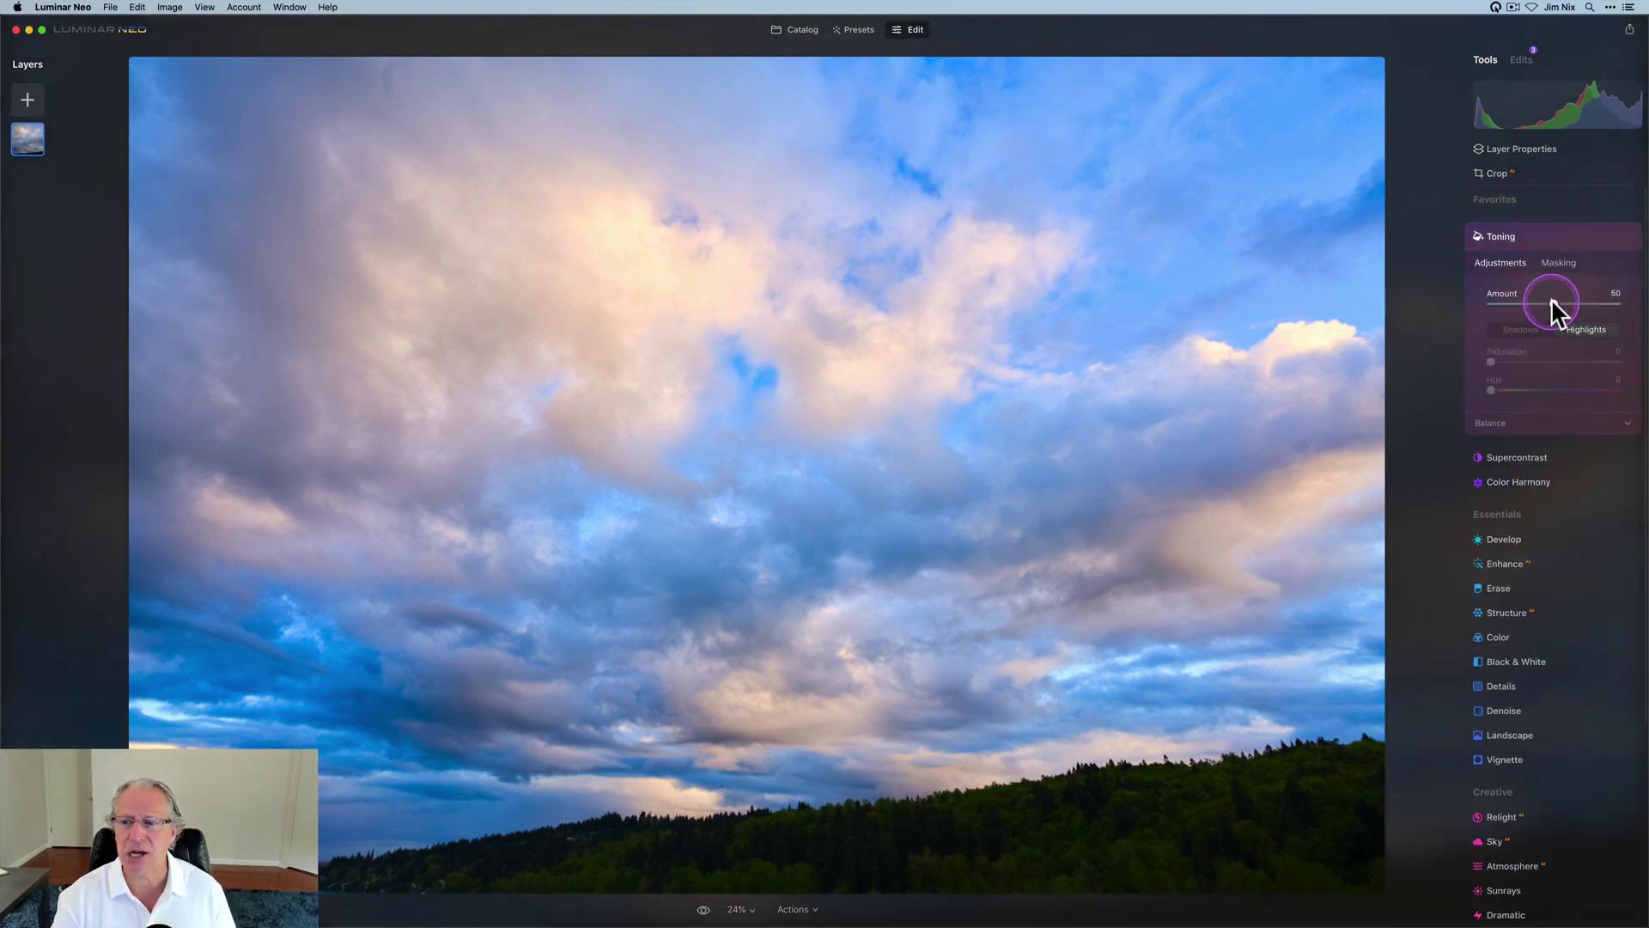
pyautogui.click(1552, 301)
pyautogui.moveTo(1491, 361); pyautogui.dragTo(1502, 361)
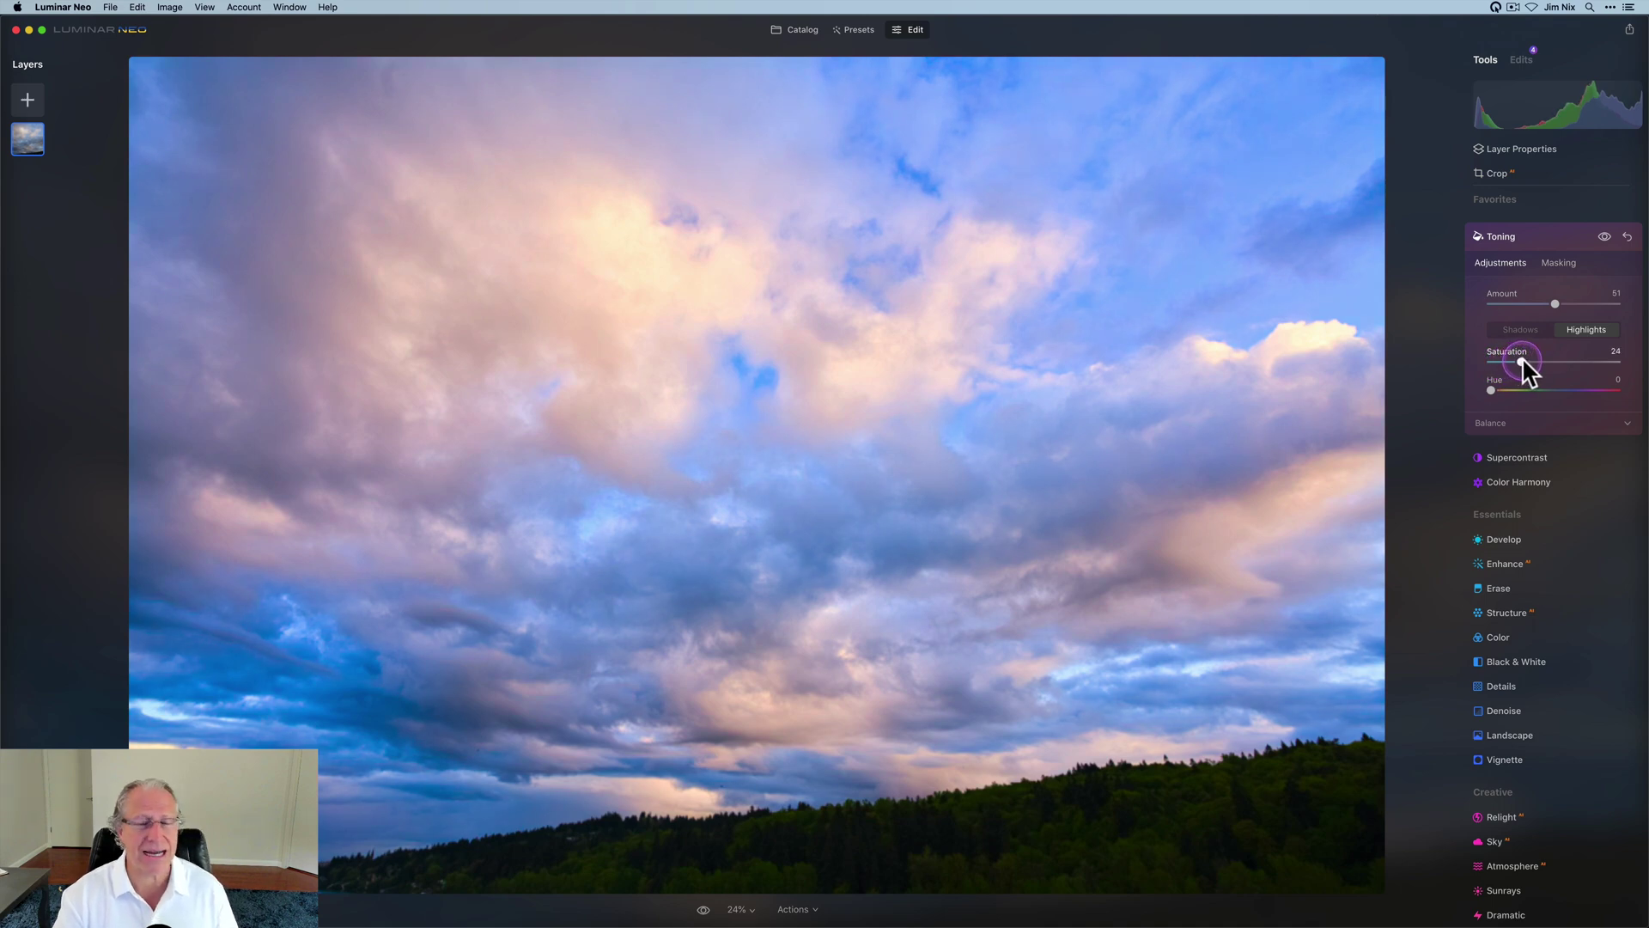
# Step: Set Color Harmony Brilliance 20, Warmth 33 and Split Color Warmth Warm 37
pyautogui.click(1509, 484)
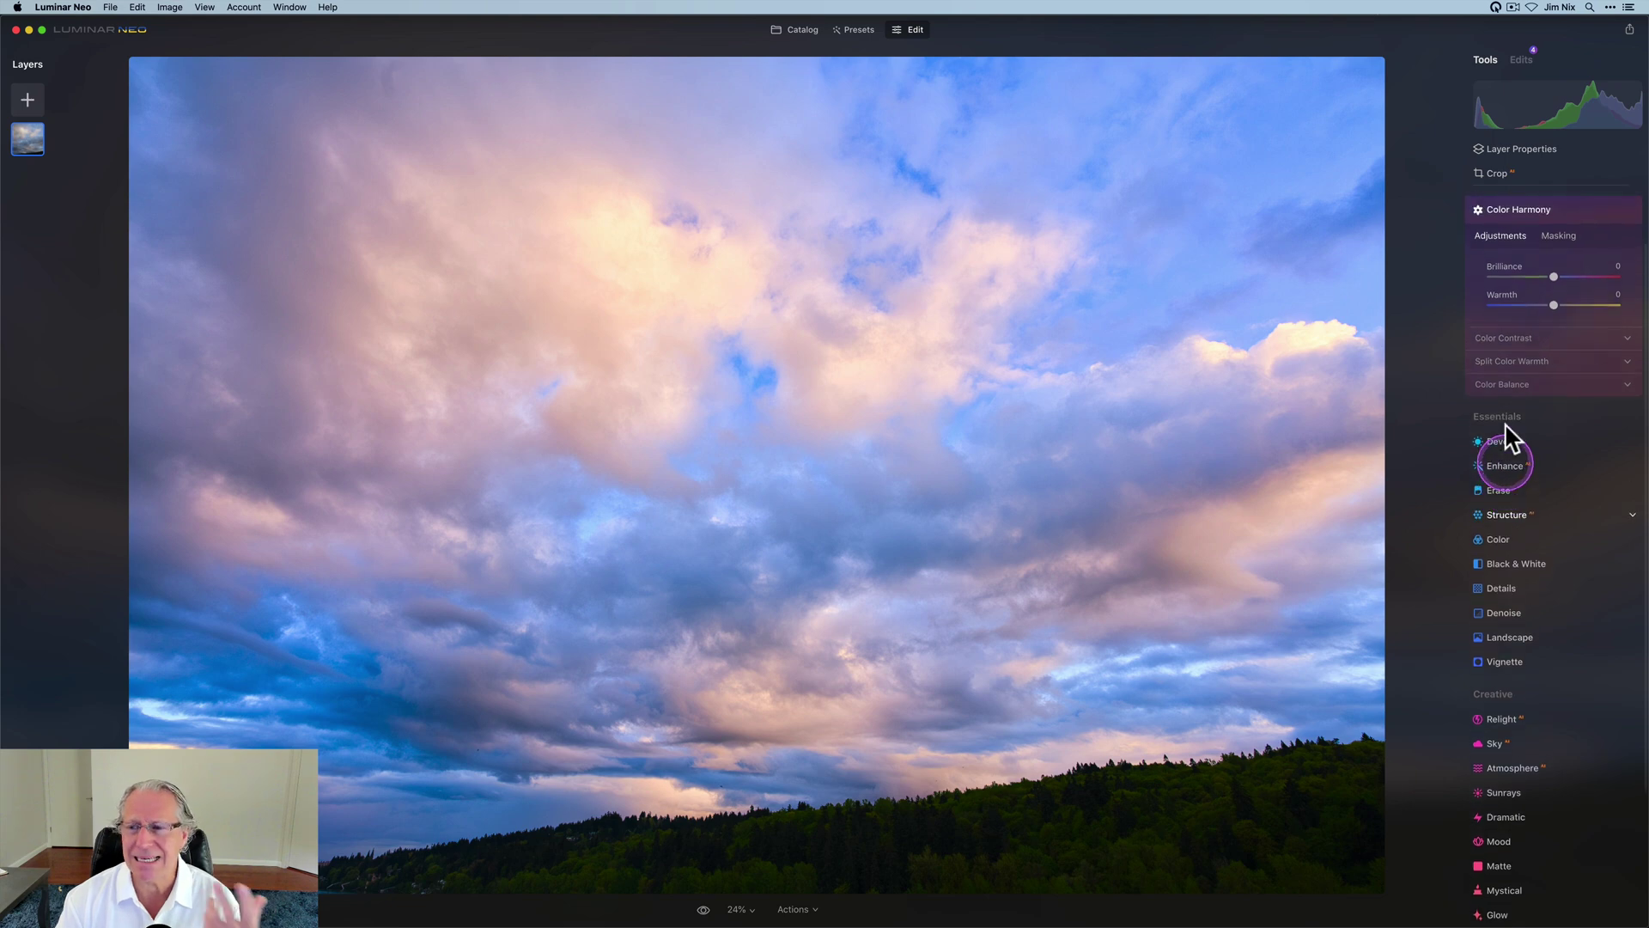
pyautogui.click(1556, 277)
pyautogui.moveTo(1556, 278); pyautogui.dragTo(1574, 305)
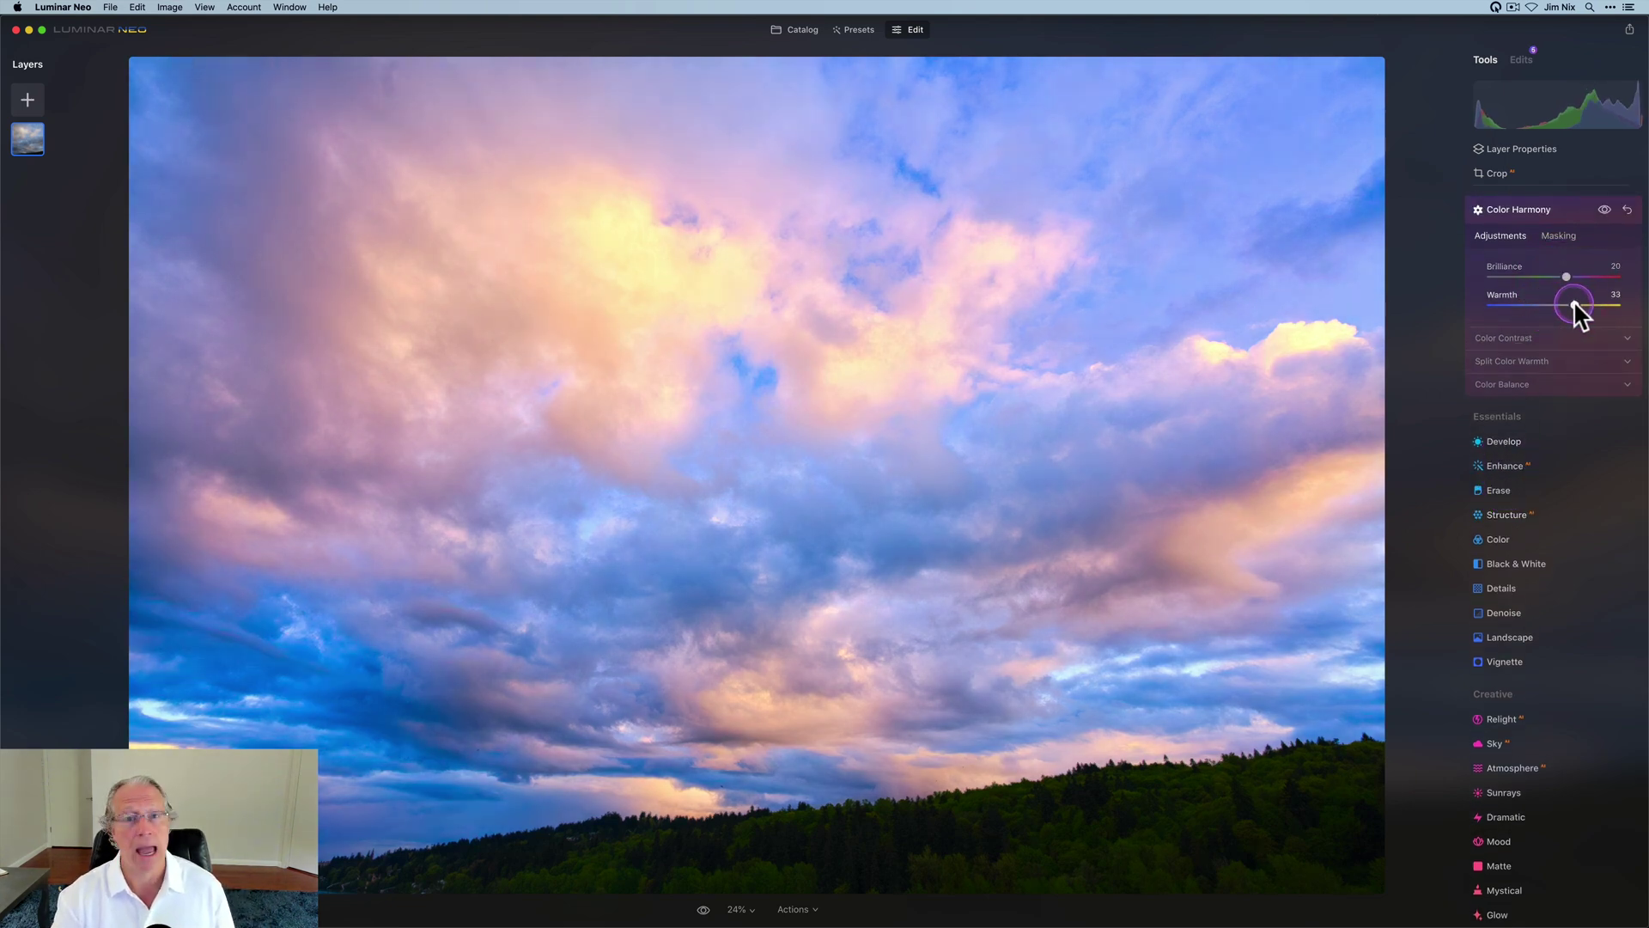
pyautogui.click(1535, 359)
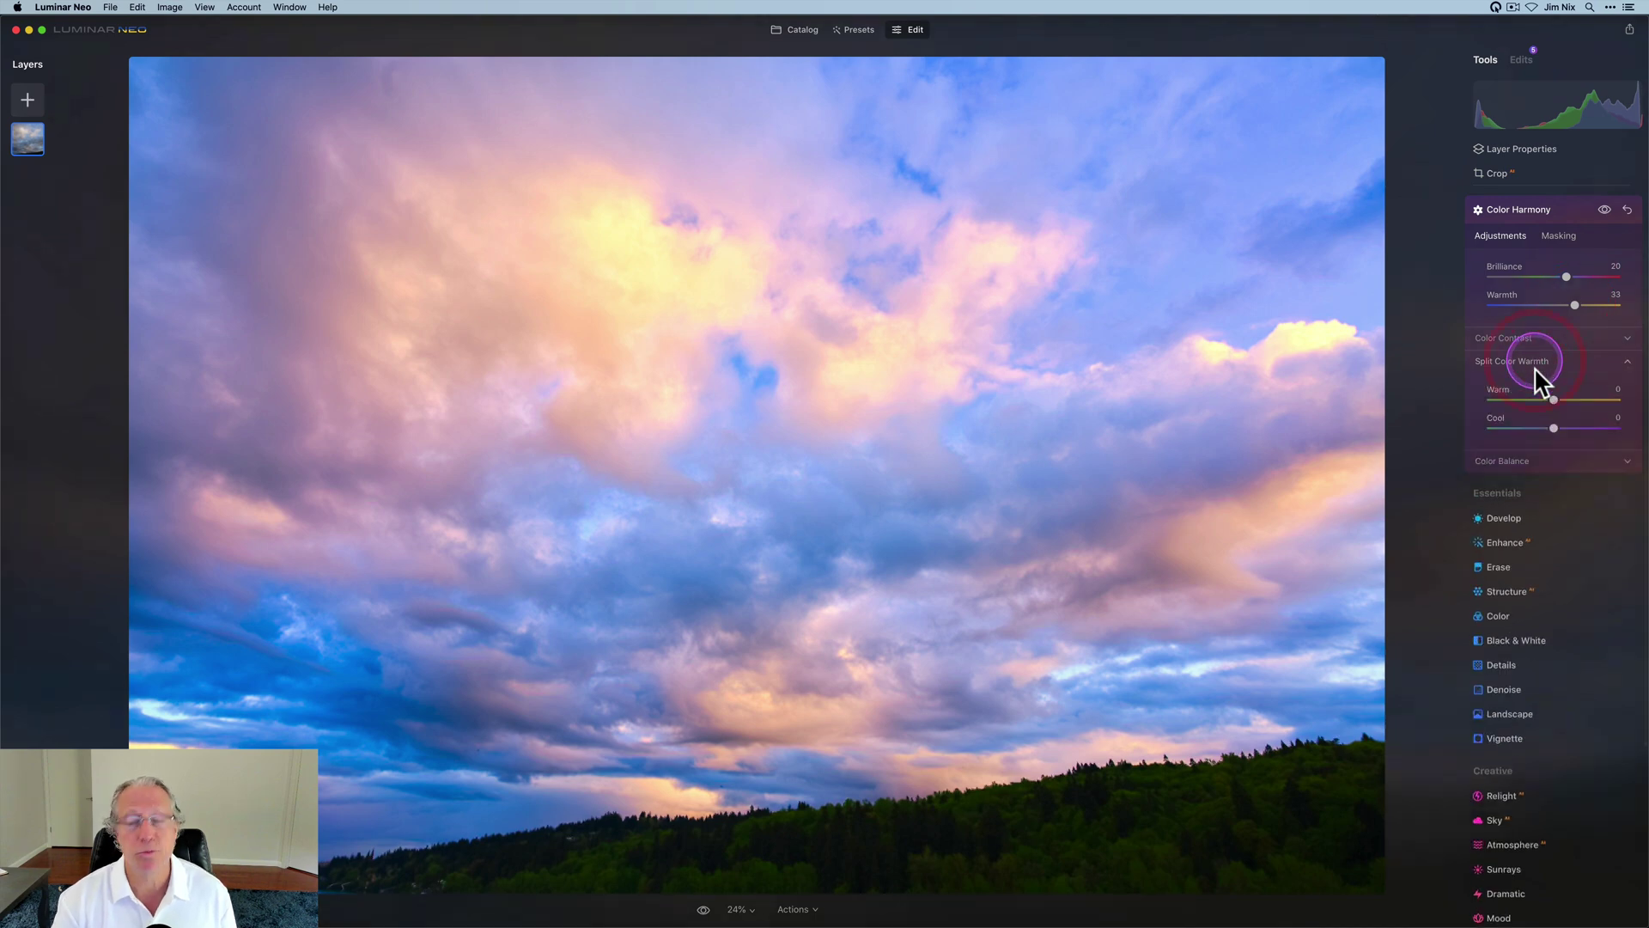
pyautogui.moveTo(1552, 399); pyautogui.dragTo(1579, 398)
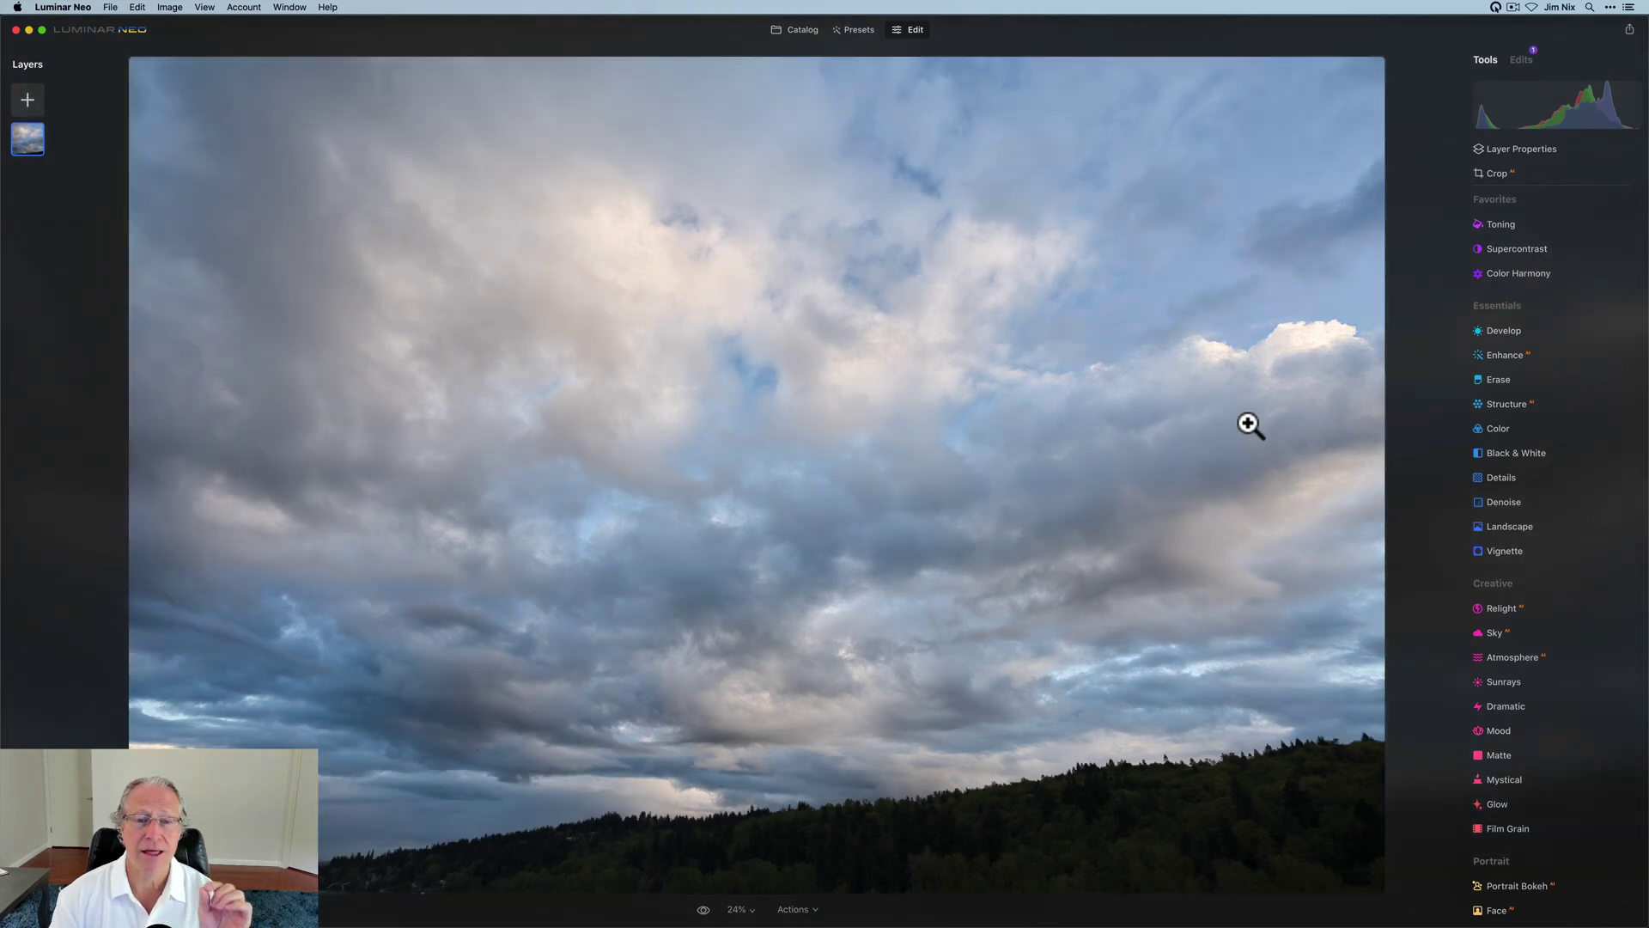
# Step: Reset all applied edits to return to the unedited sky photo and Tools list
pyautogui.click(1442, 409)
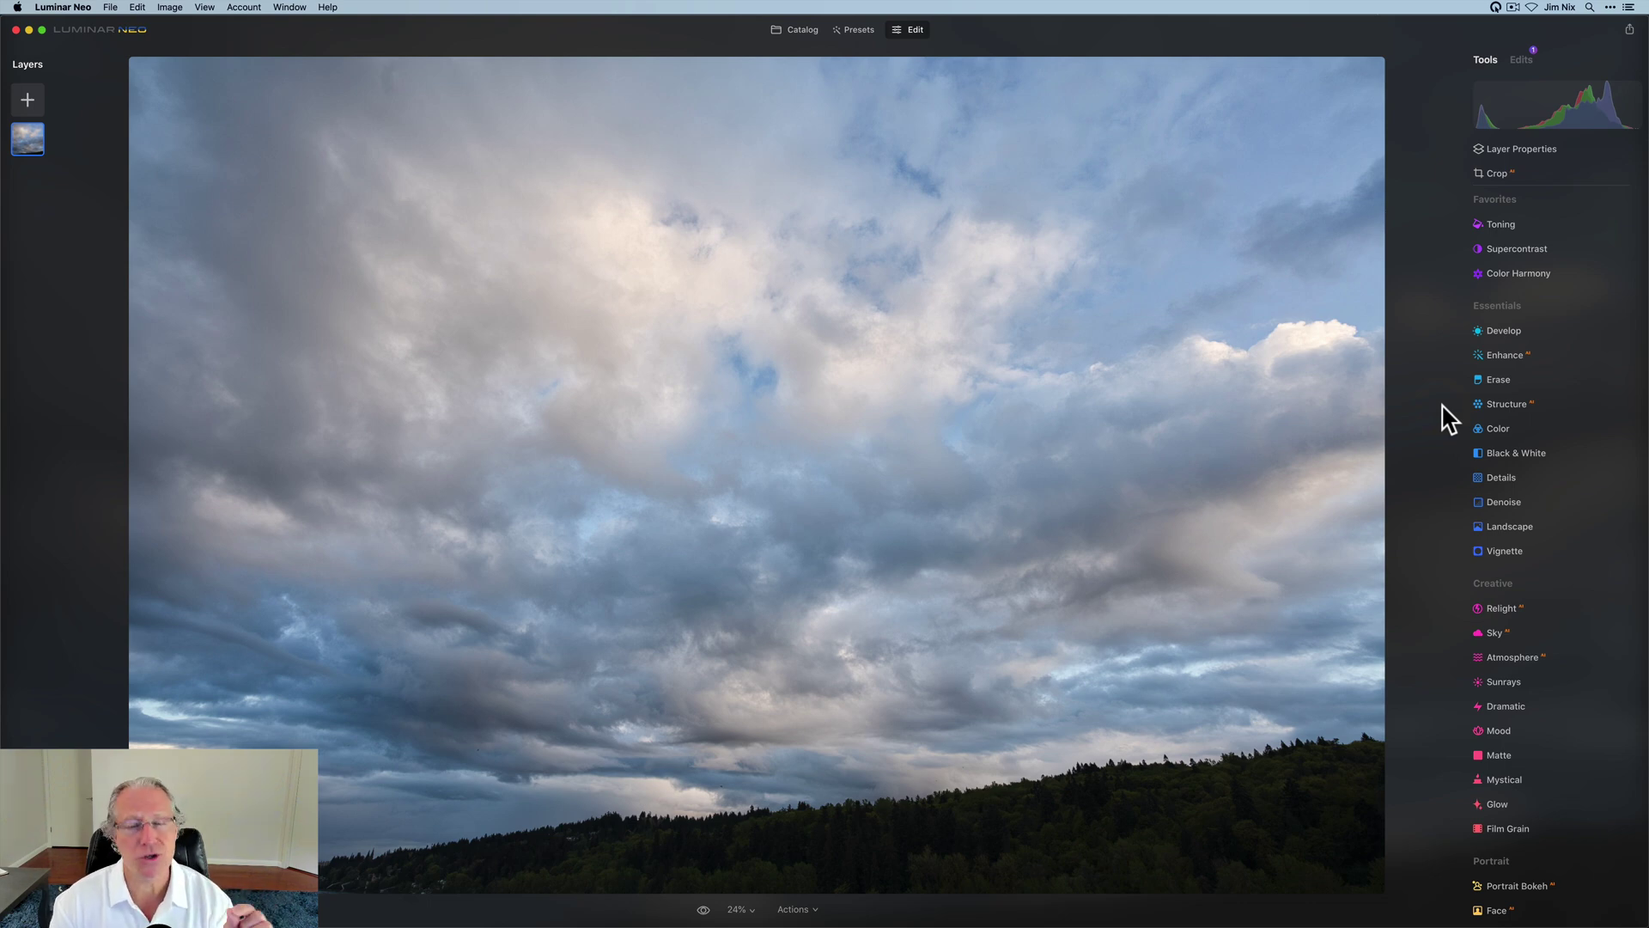
# Step: Add a little Color vibrance, fine-tuned to 10
pyautogui.click(1497, 427)
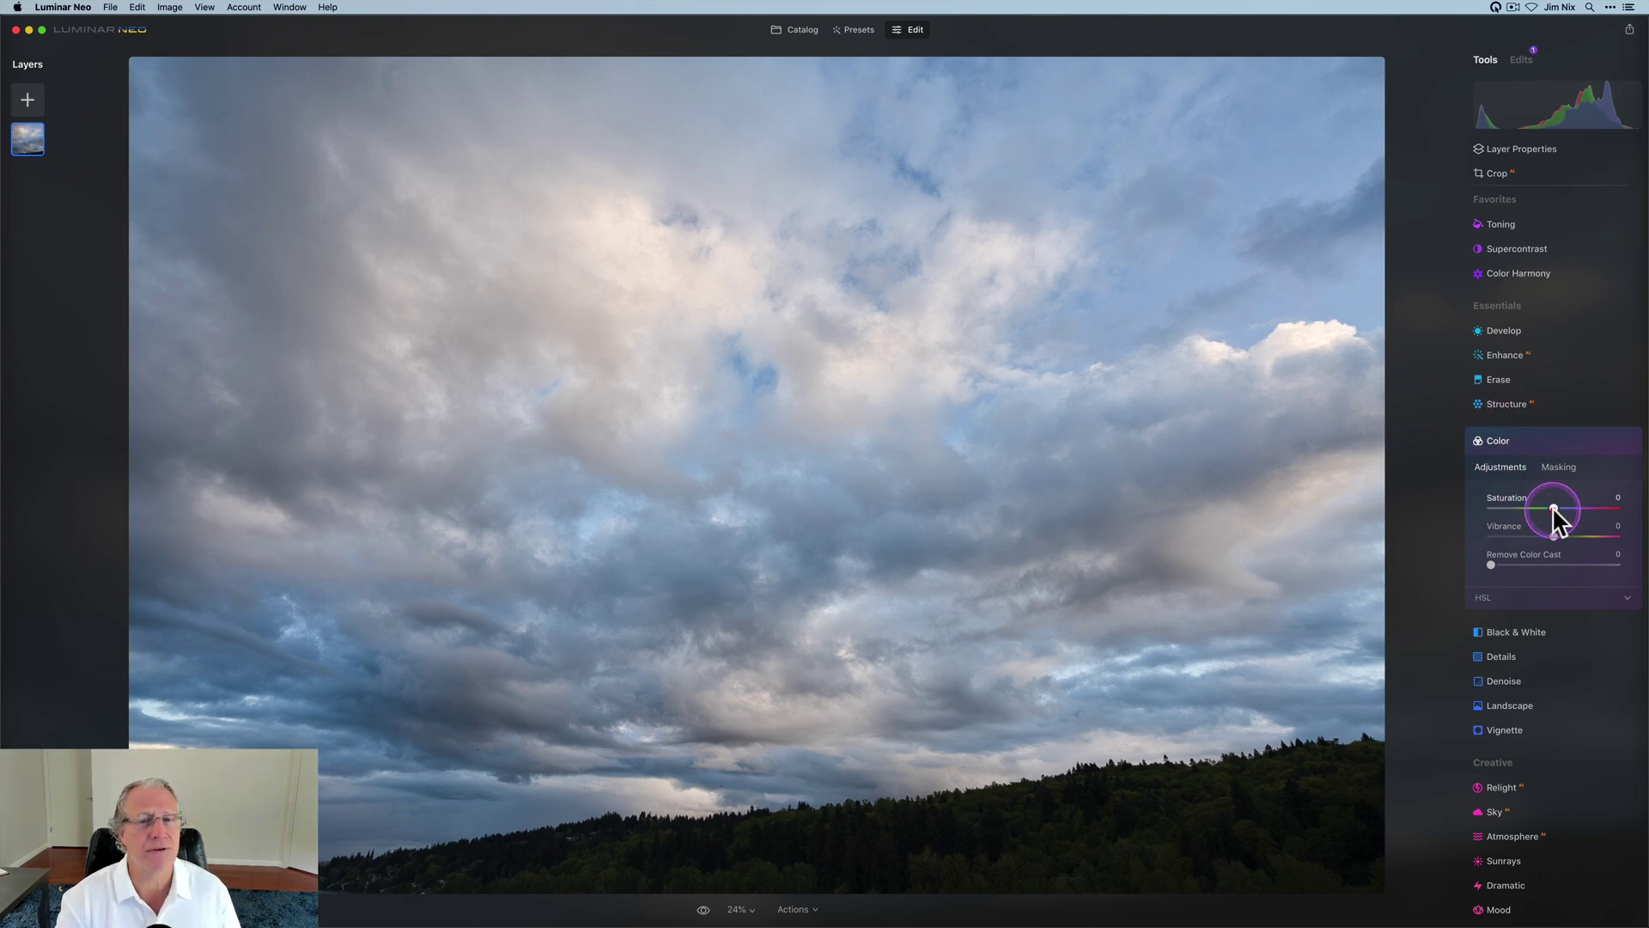
pyautogui.moveTo(1553, 536)
pyautogui.mouseDown()
pyautogui.moveTo(1594, 531)
pyautogui.moveTo(1568, 532)
pyautogui.mouseUp()
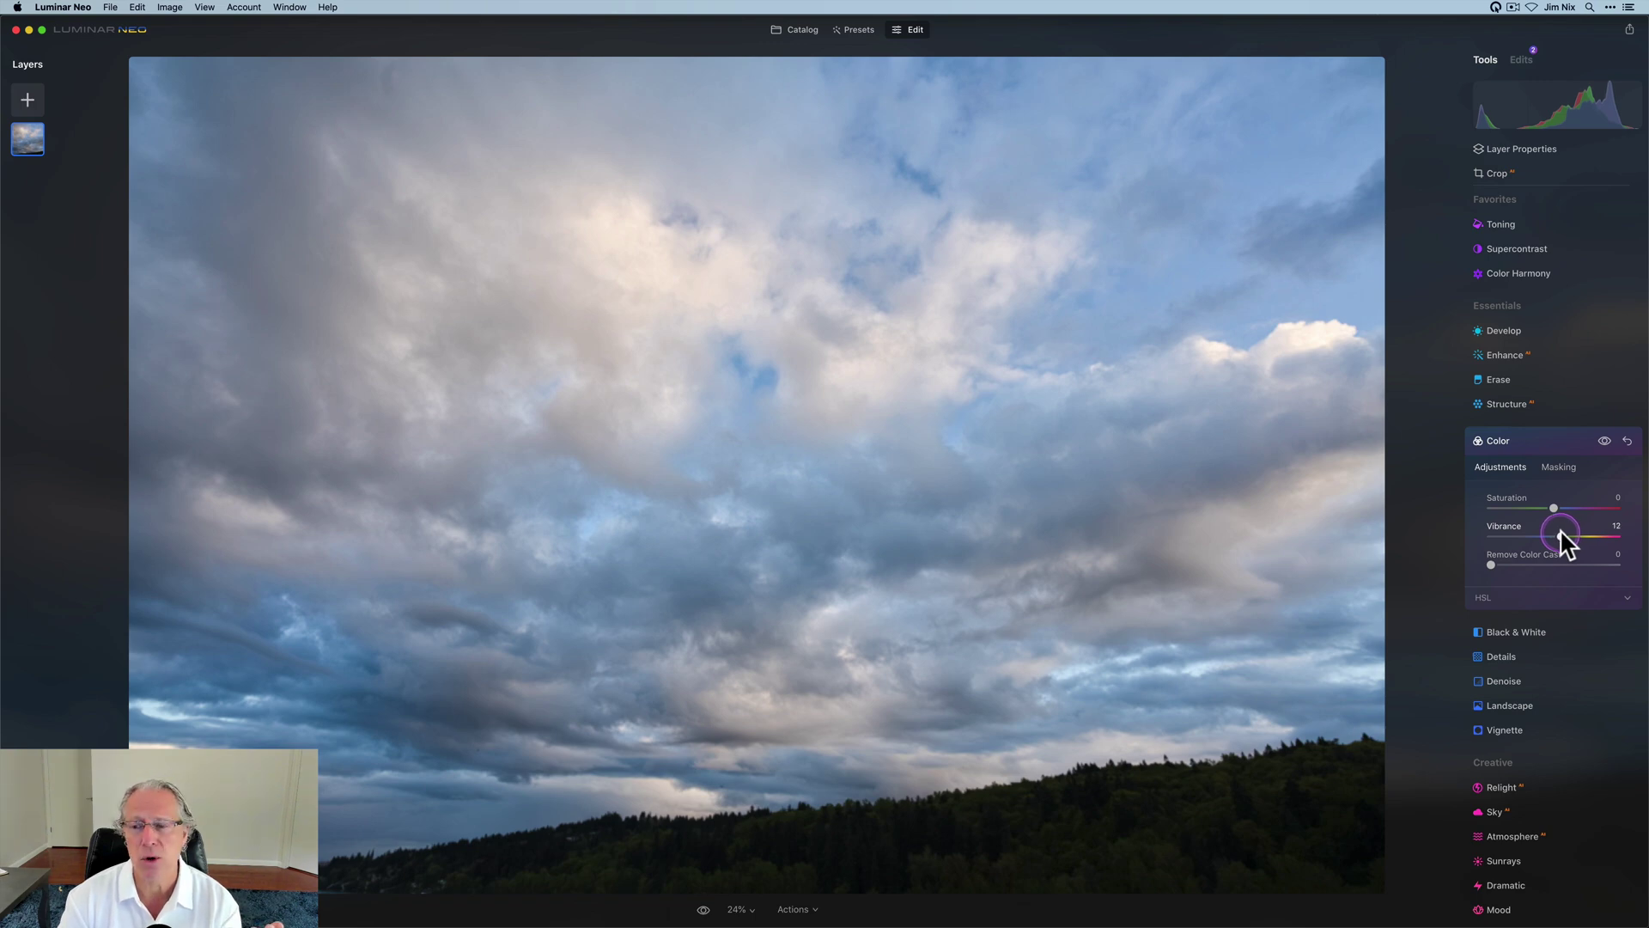
pyautogui.moveTo(1559, 529); pyautogui.dragTo(1559, 529)
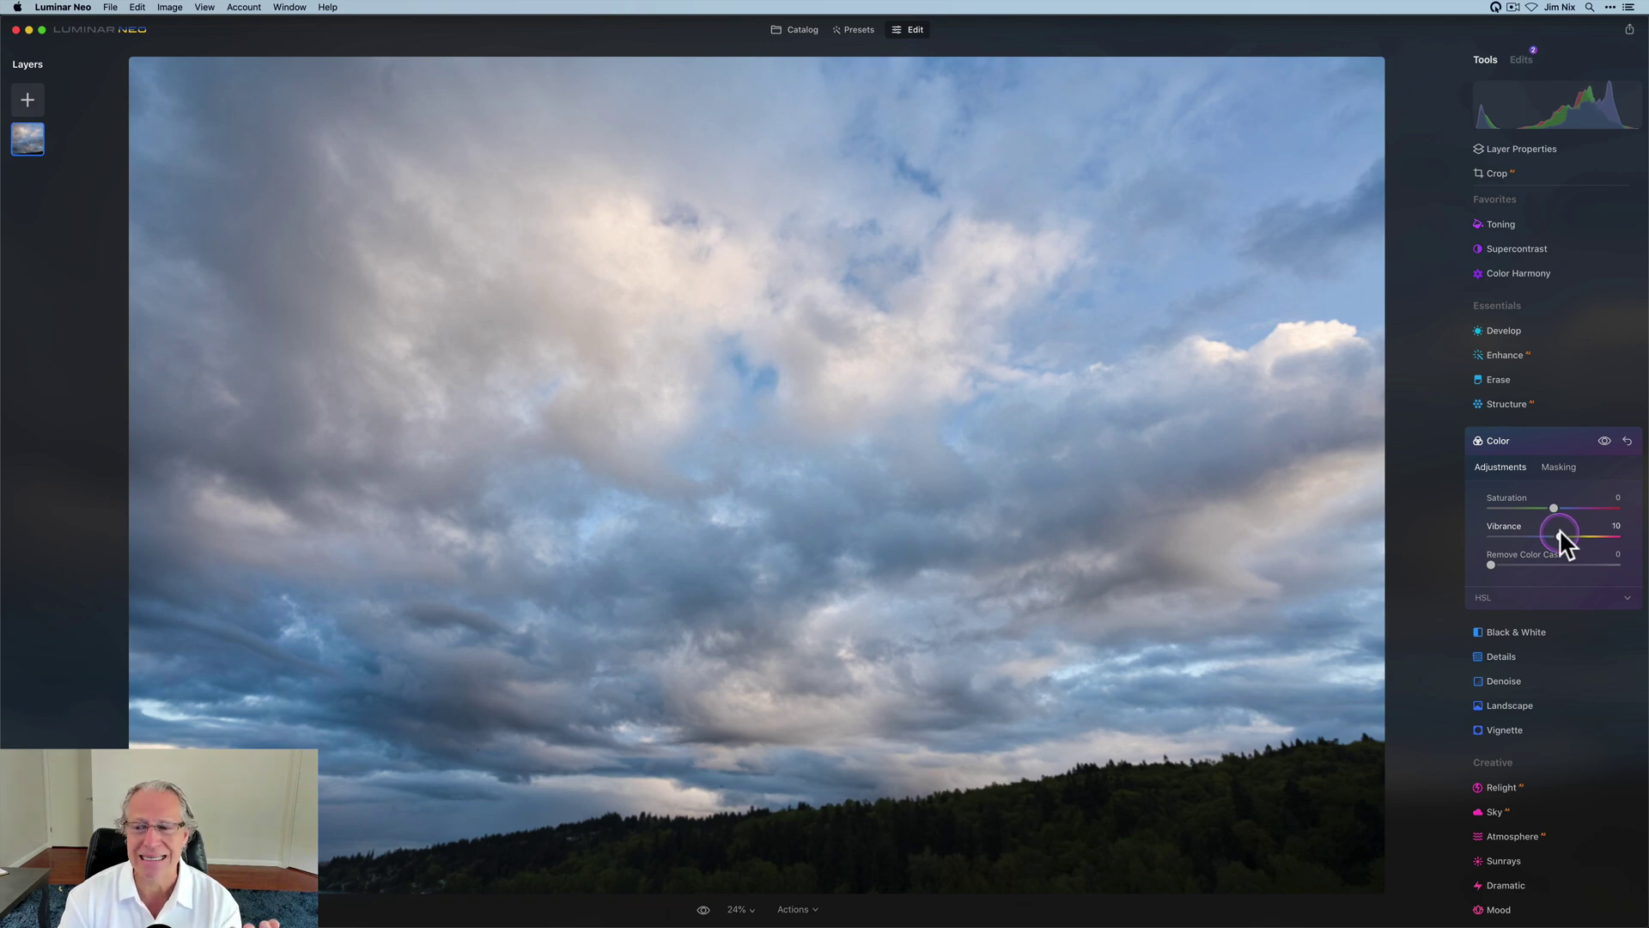
pyautogui.click(1529, 442)
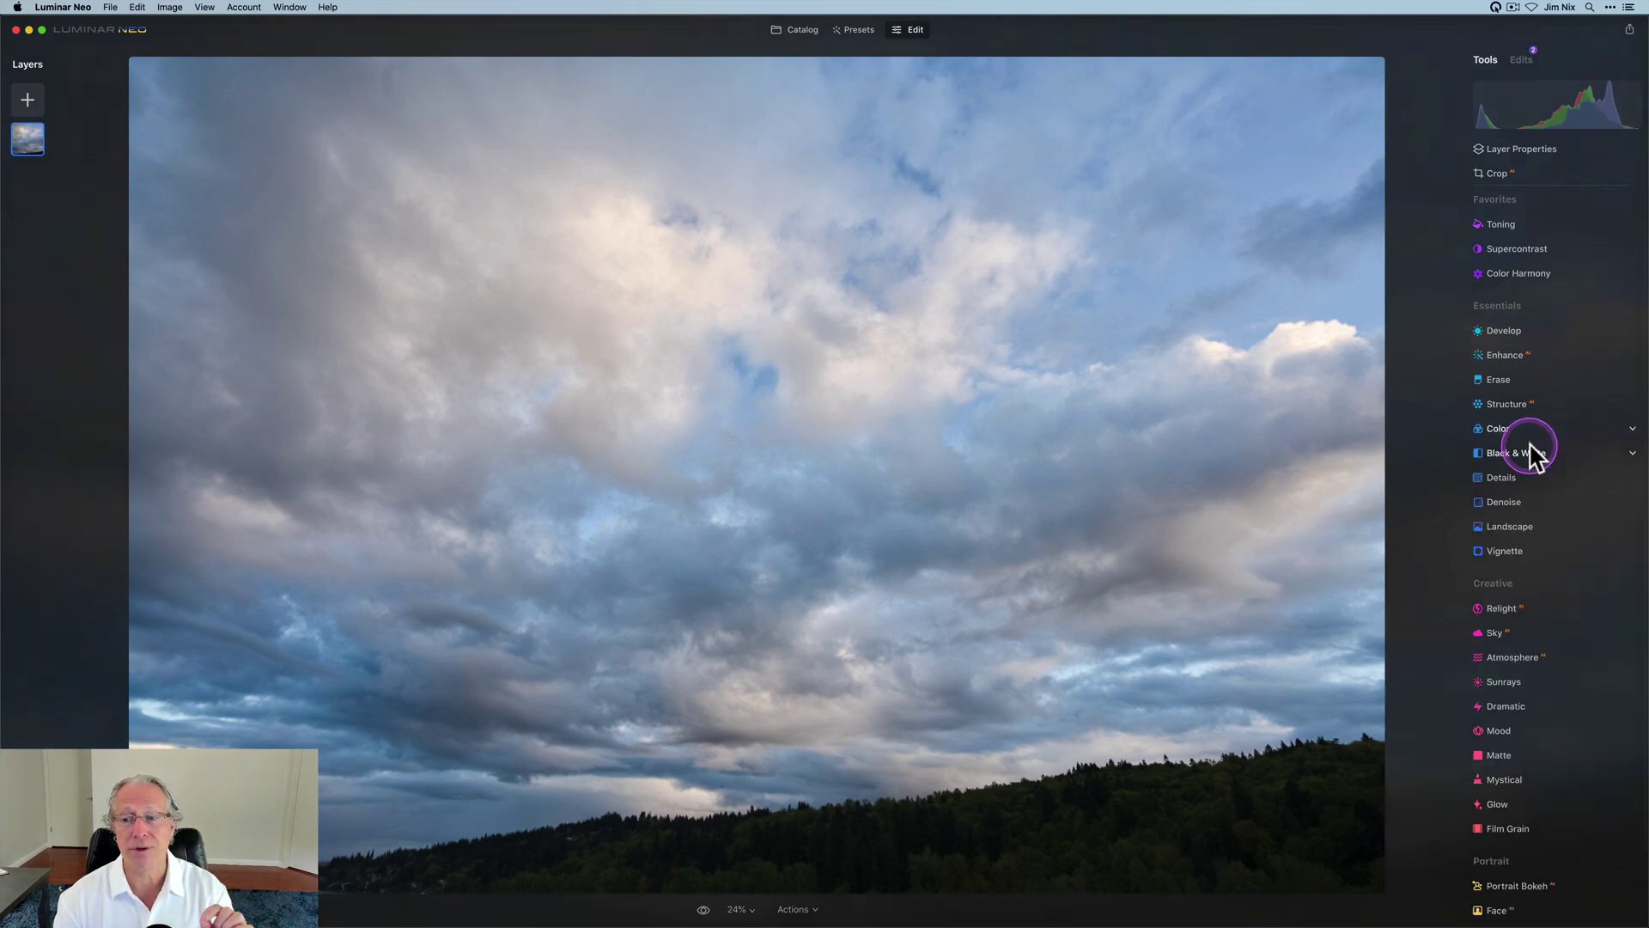
# Step: Try Golden Hour at maximum, reset it, then settle it around 58–60
pyautogui.click(1517, 528)
pyautogui.moveTo(1490, 634); pyautogui.dragTo(1553, 628)
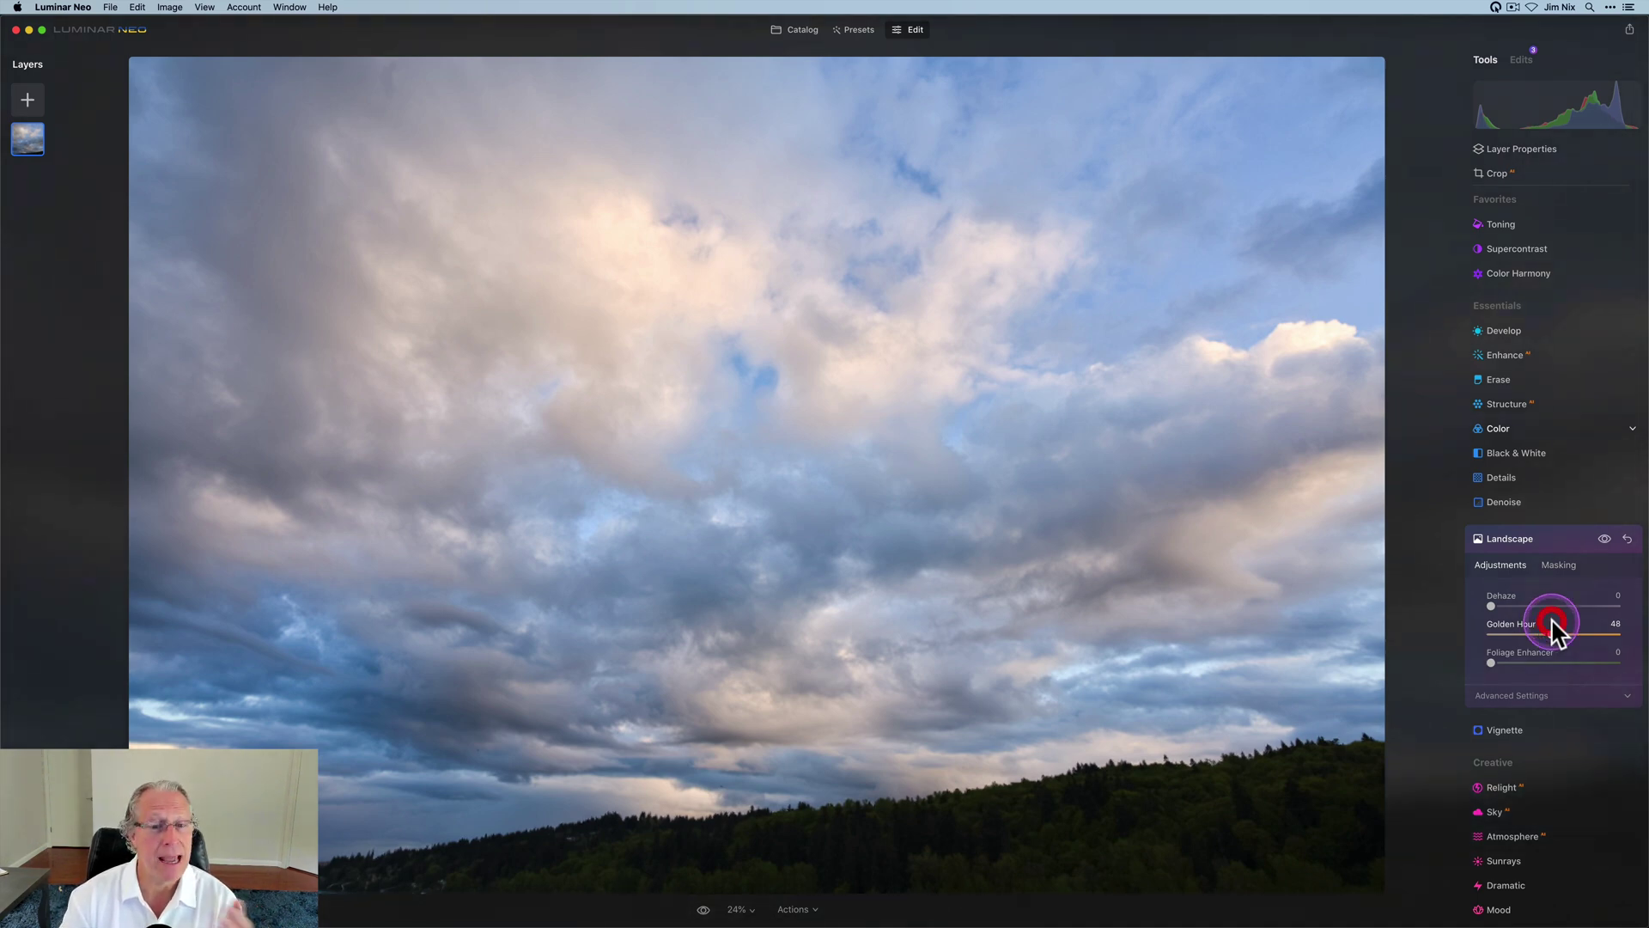
pyautogui.moveTo(1551, 632); pyautogui.dragTo(1638, 627)
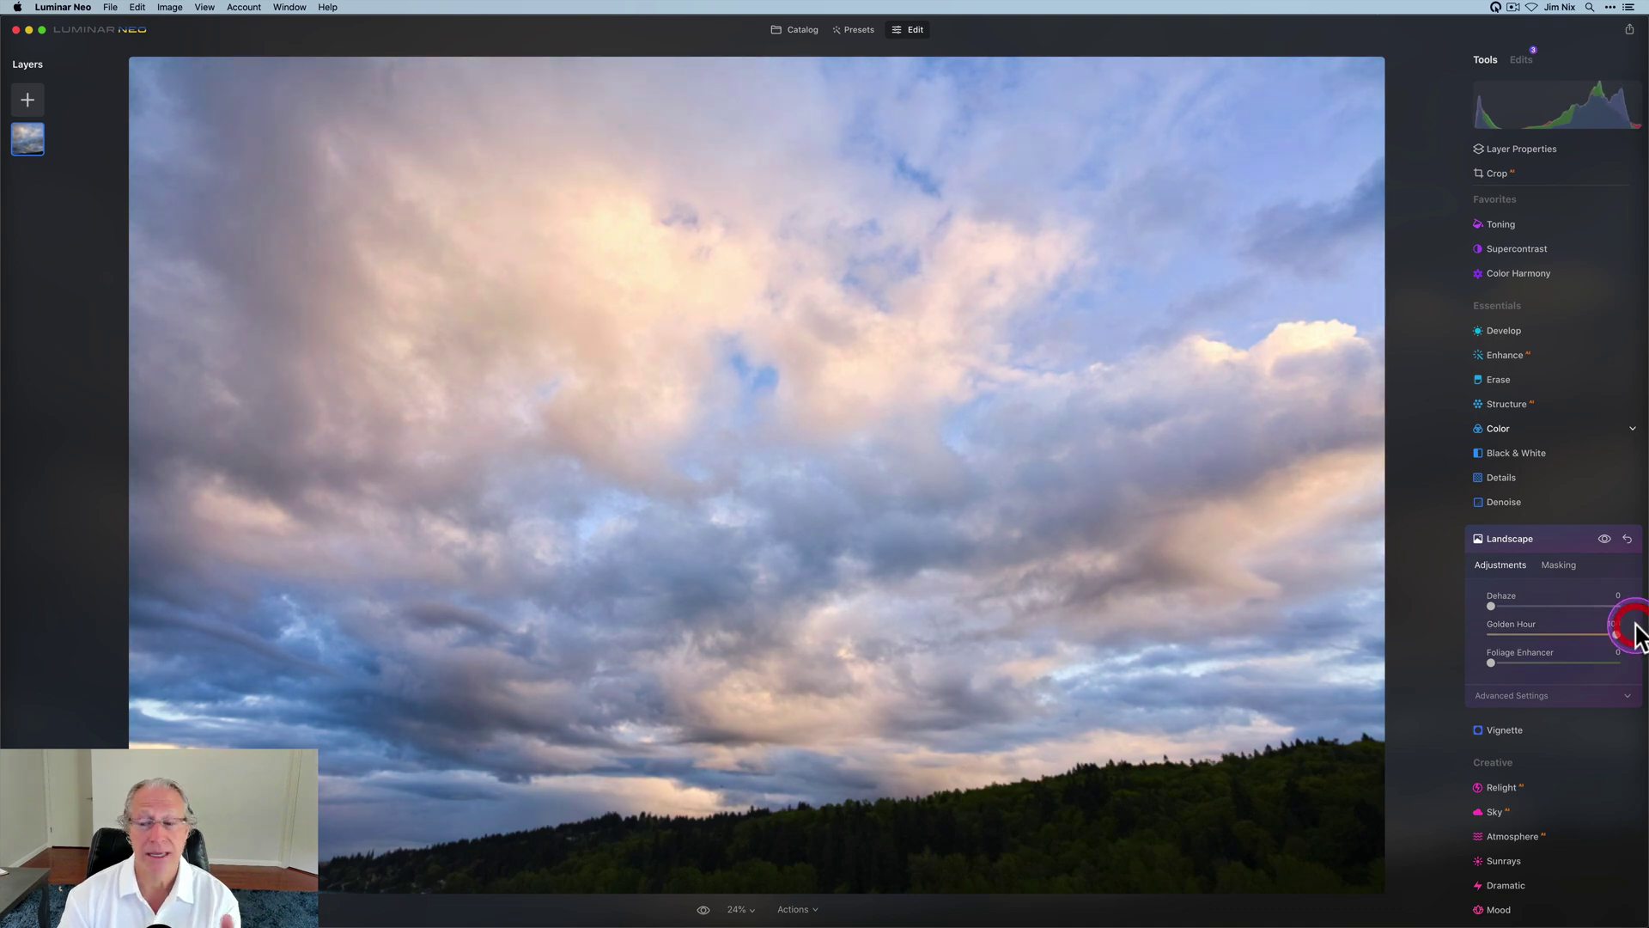
pyautogui.click(1544, 655)
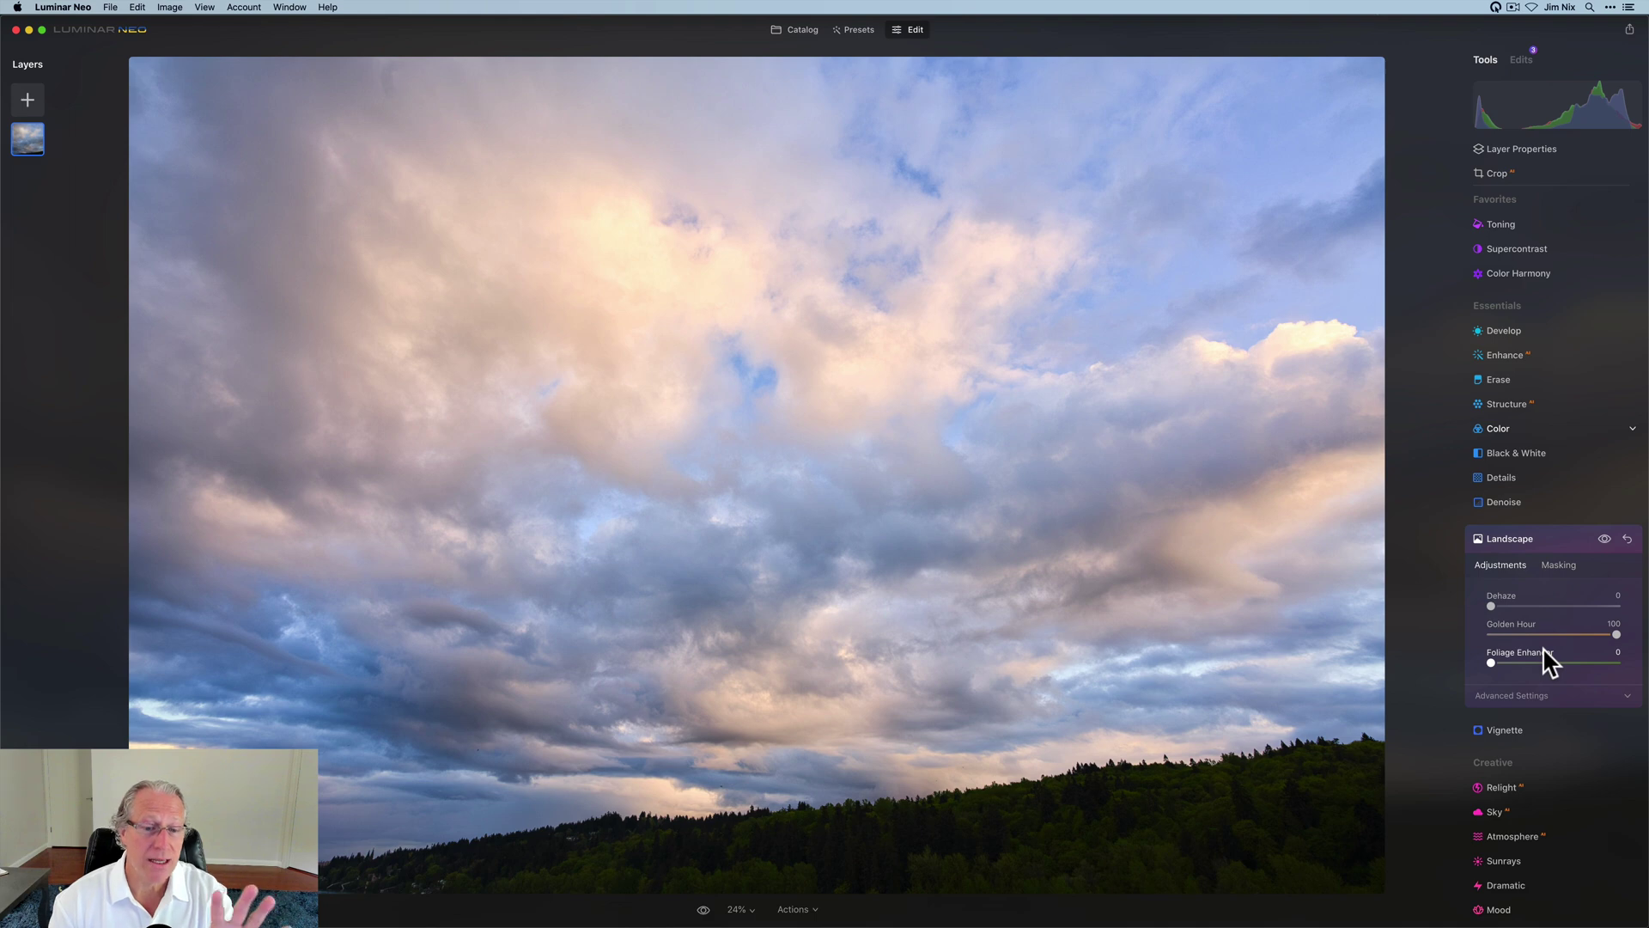
pyautogui.doubleClick(1561, 631)
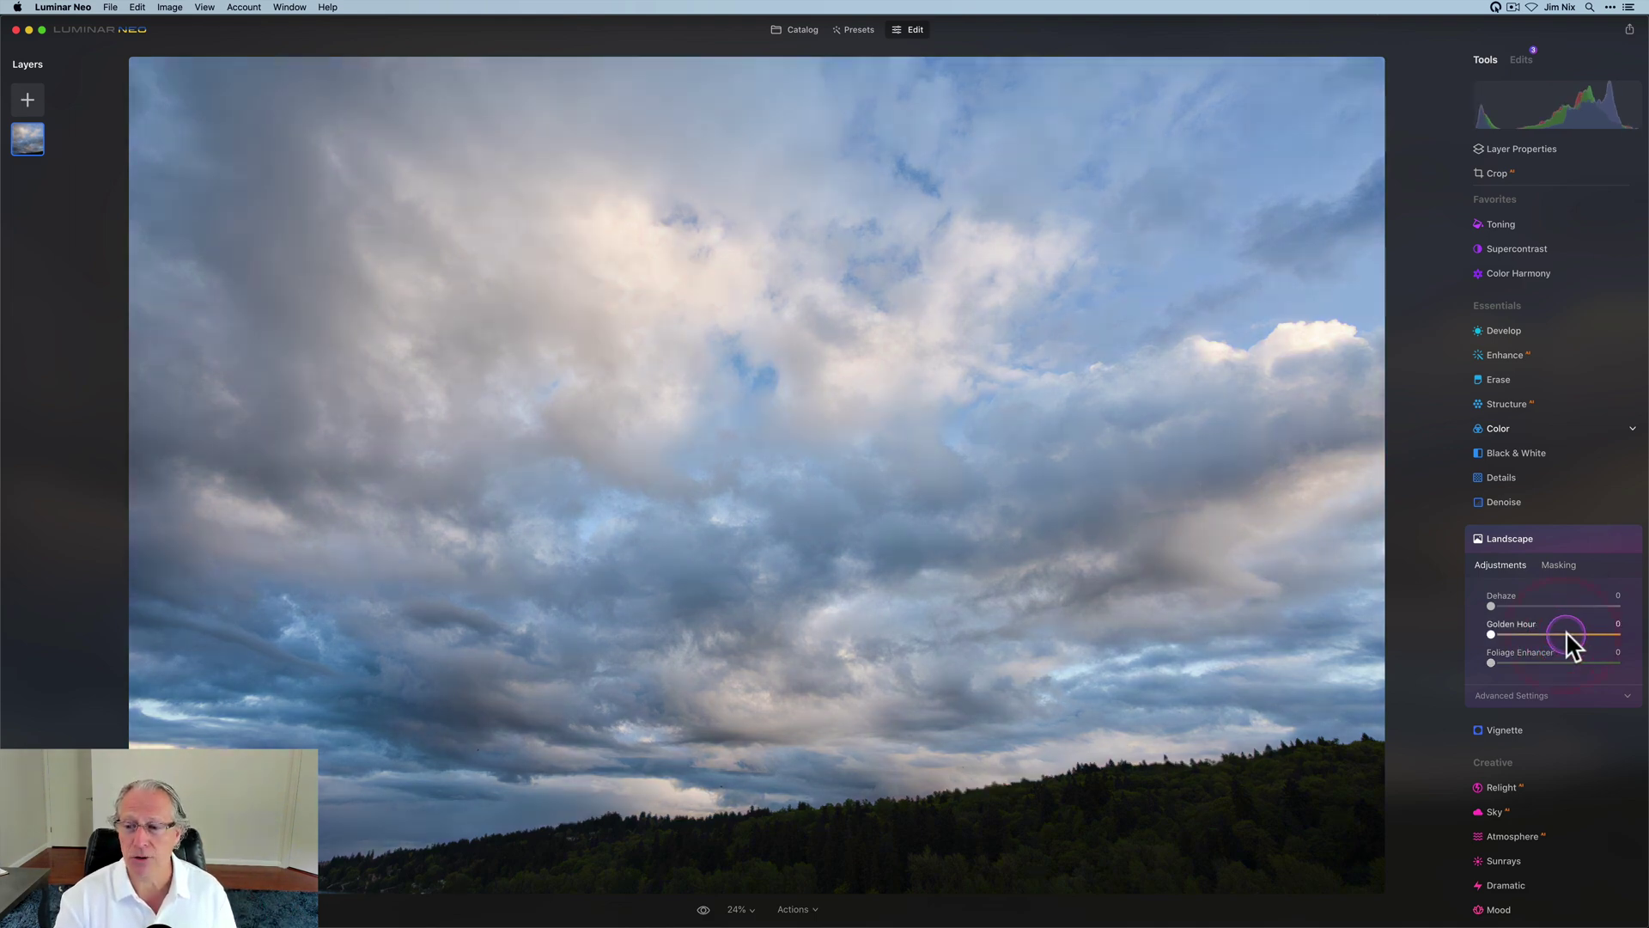
pyautogui.click(1565, 633)
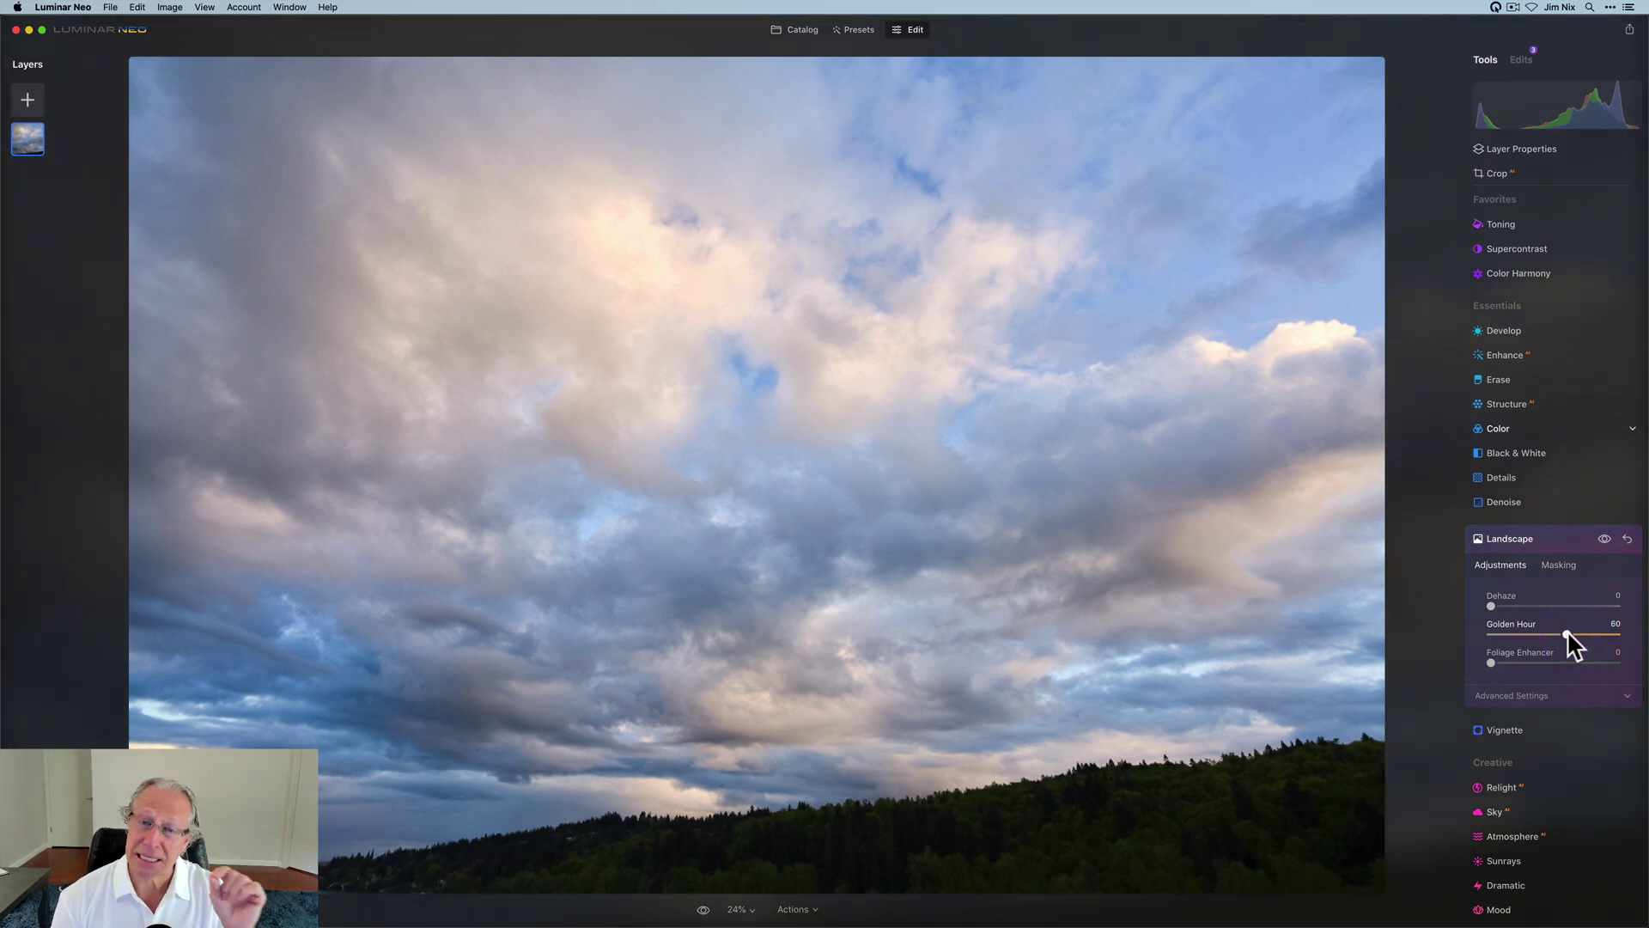
pyautogui.click(1534, 540)
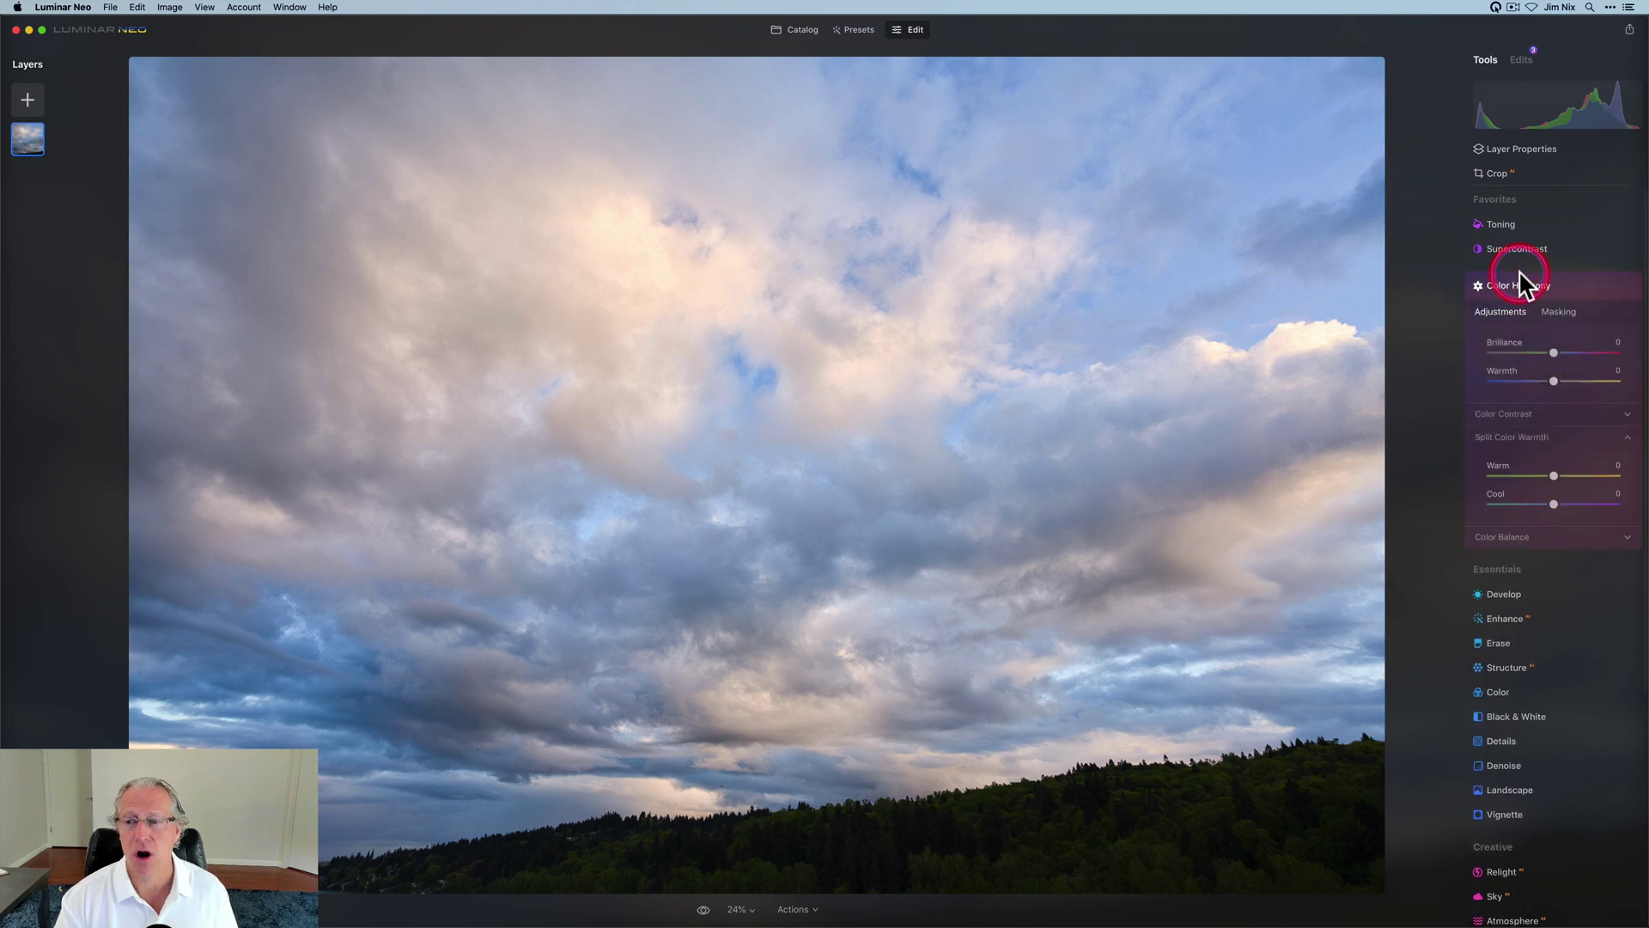
# Step: Set Color Harmony Brilliance to 4 and Warmth to about 38
pyautogui.click(1553, 355)
pyautogui.moveTo(1552, 348); pyautogui.dragTo(1585, 352)
pyautogui.doubleClick(1583, 351)
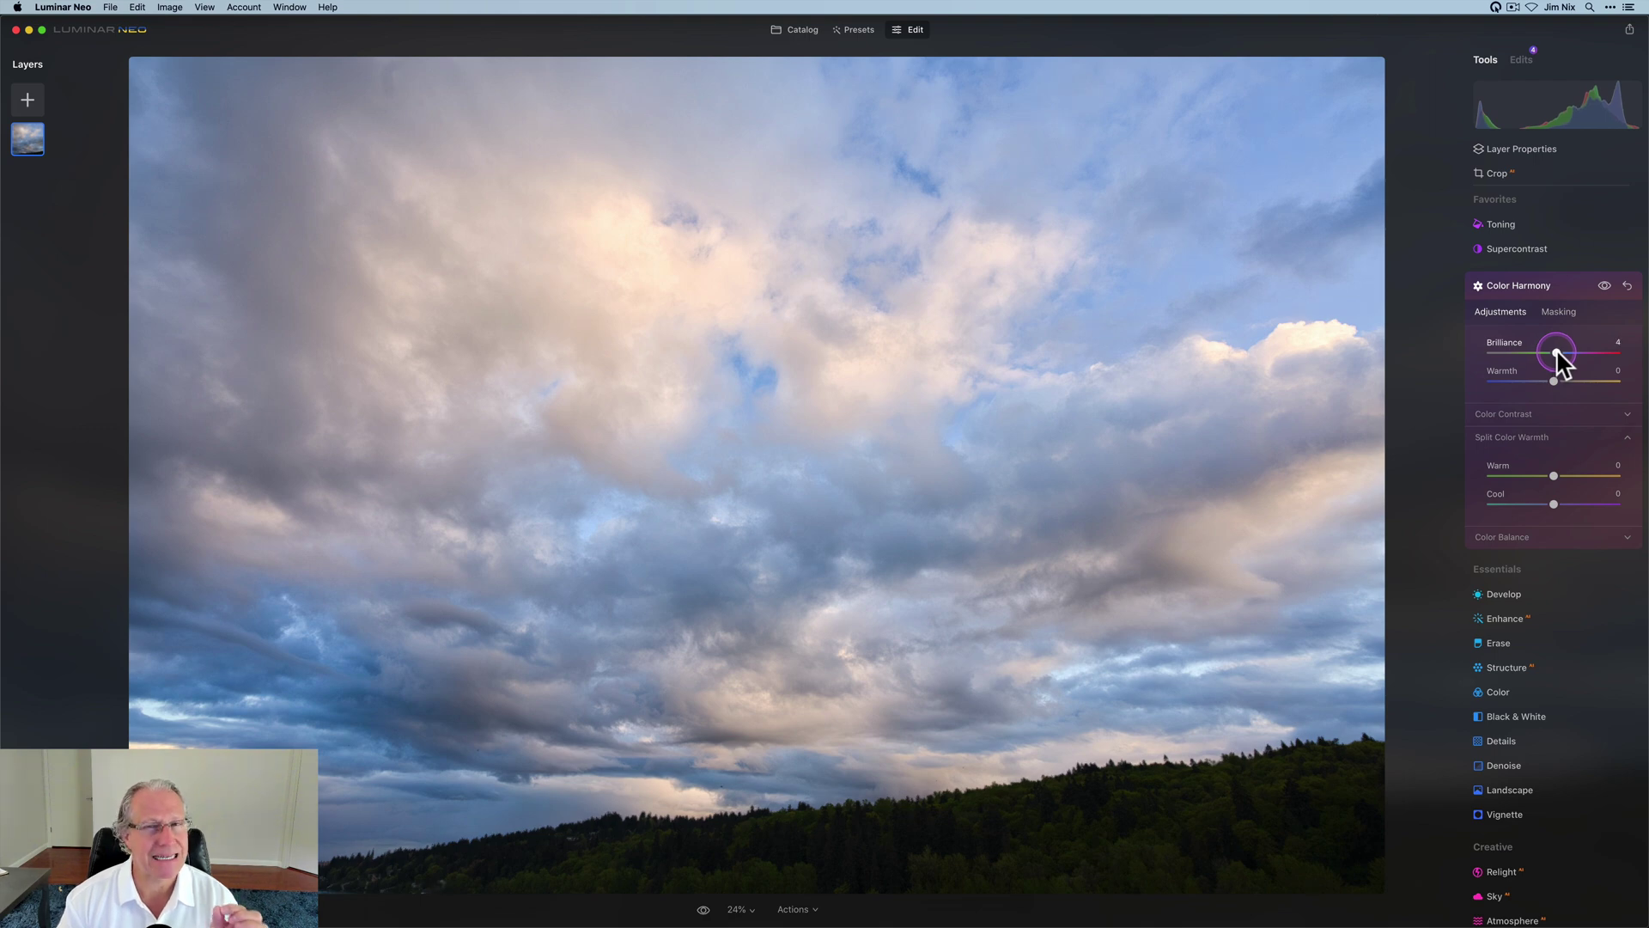
pyautogui.click(1556, 352)
pyautogui.click(1552, 379)
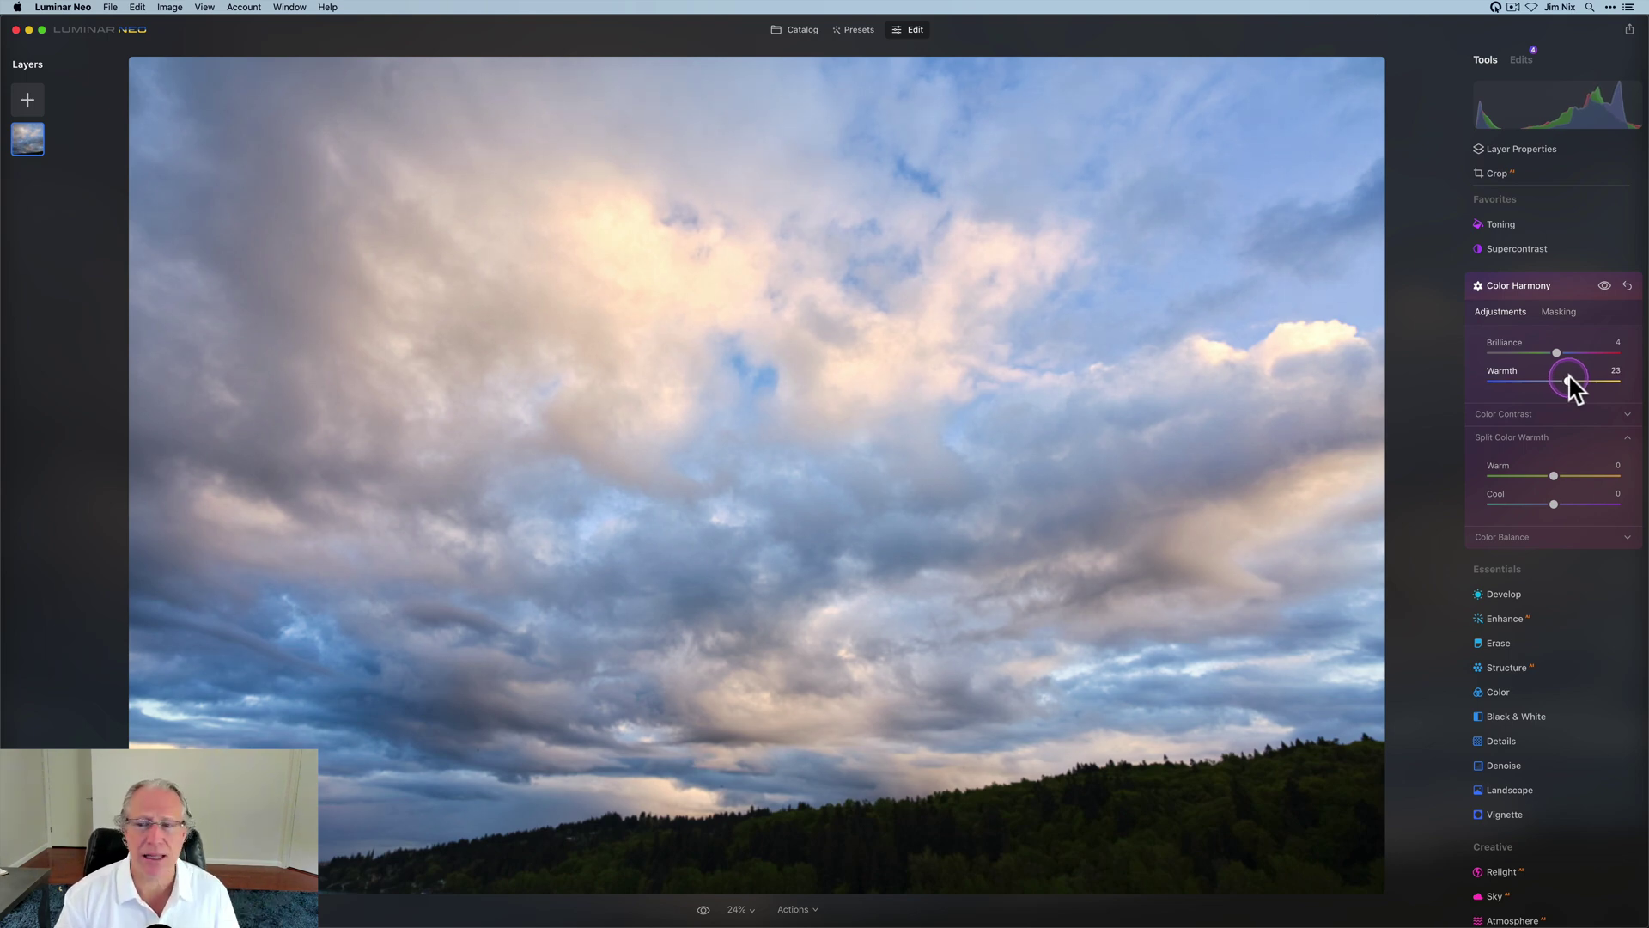
pyautogui.moveTo(1569, 376); pyautogui.dragTo(1602, 369)
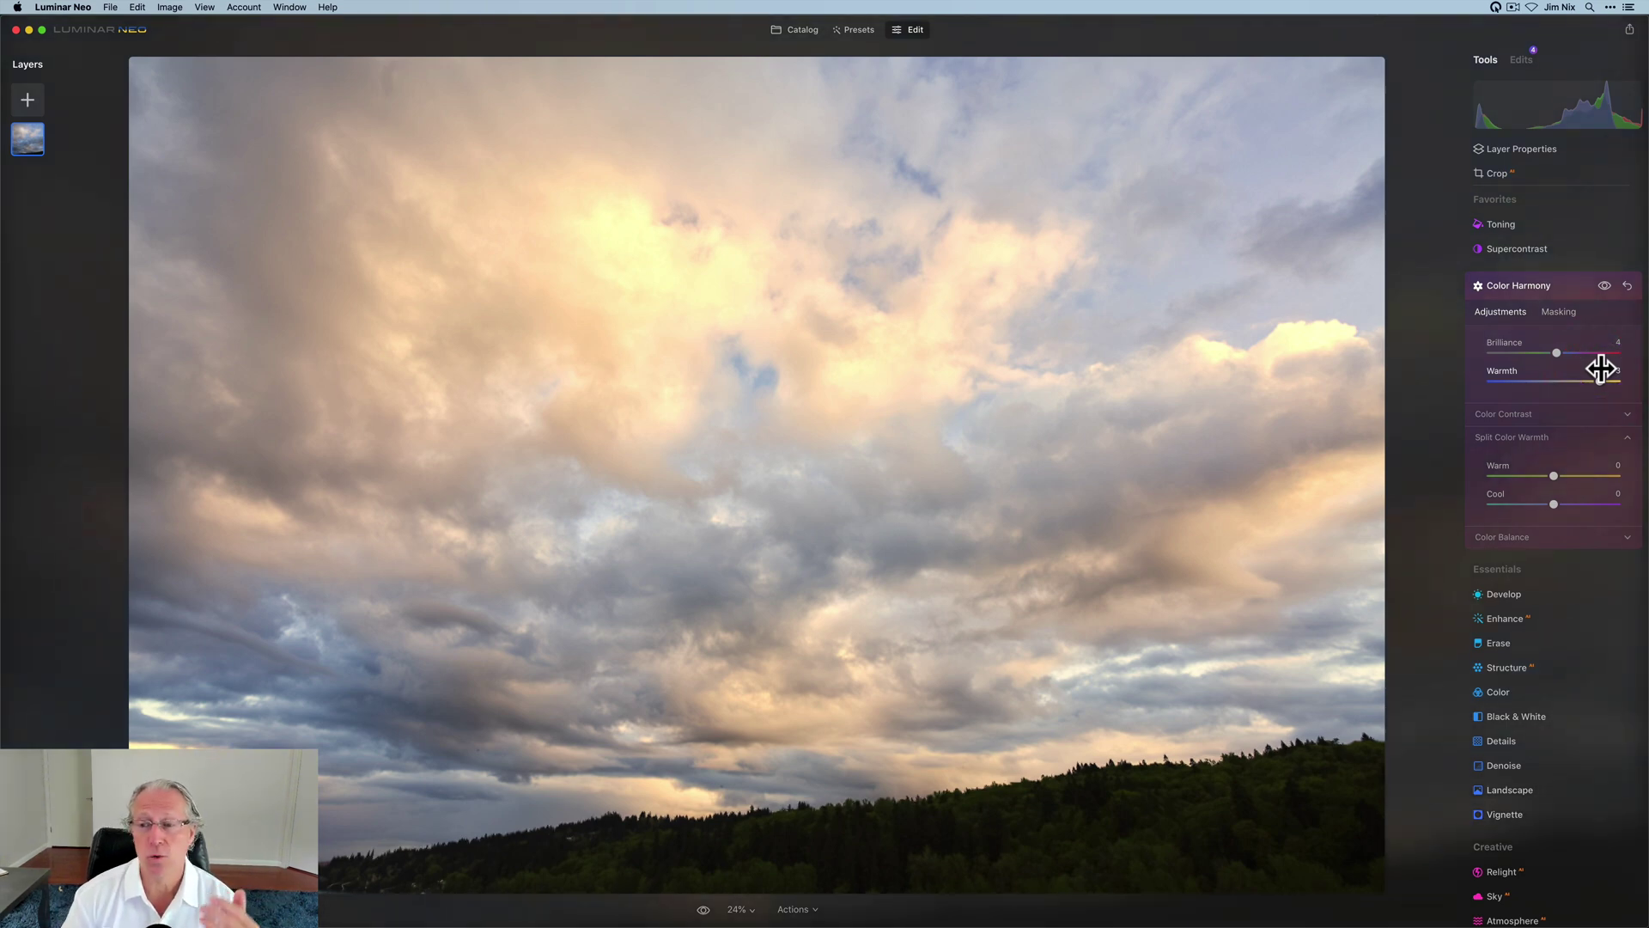
pyautogui.moveTo(1602, 369); pyautogui.dragTo(1577, 380)
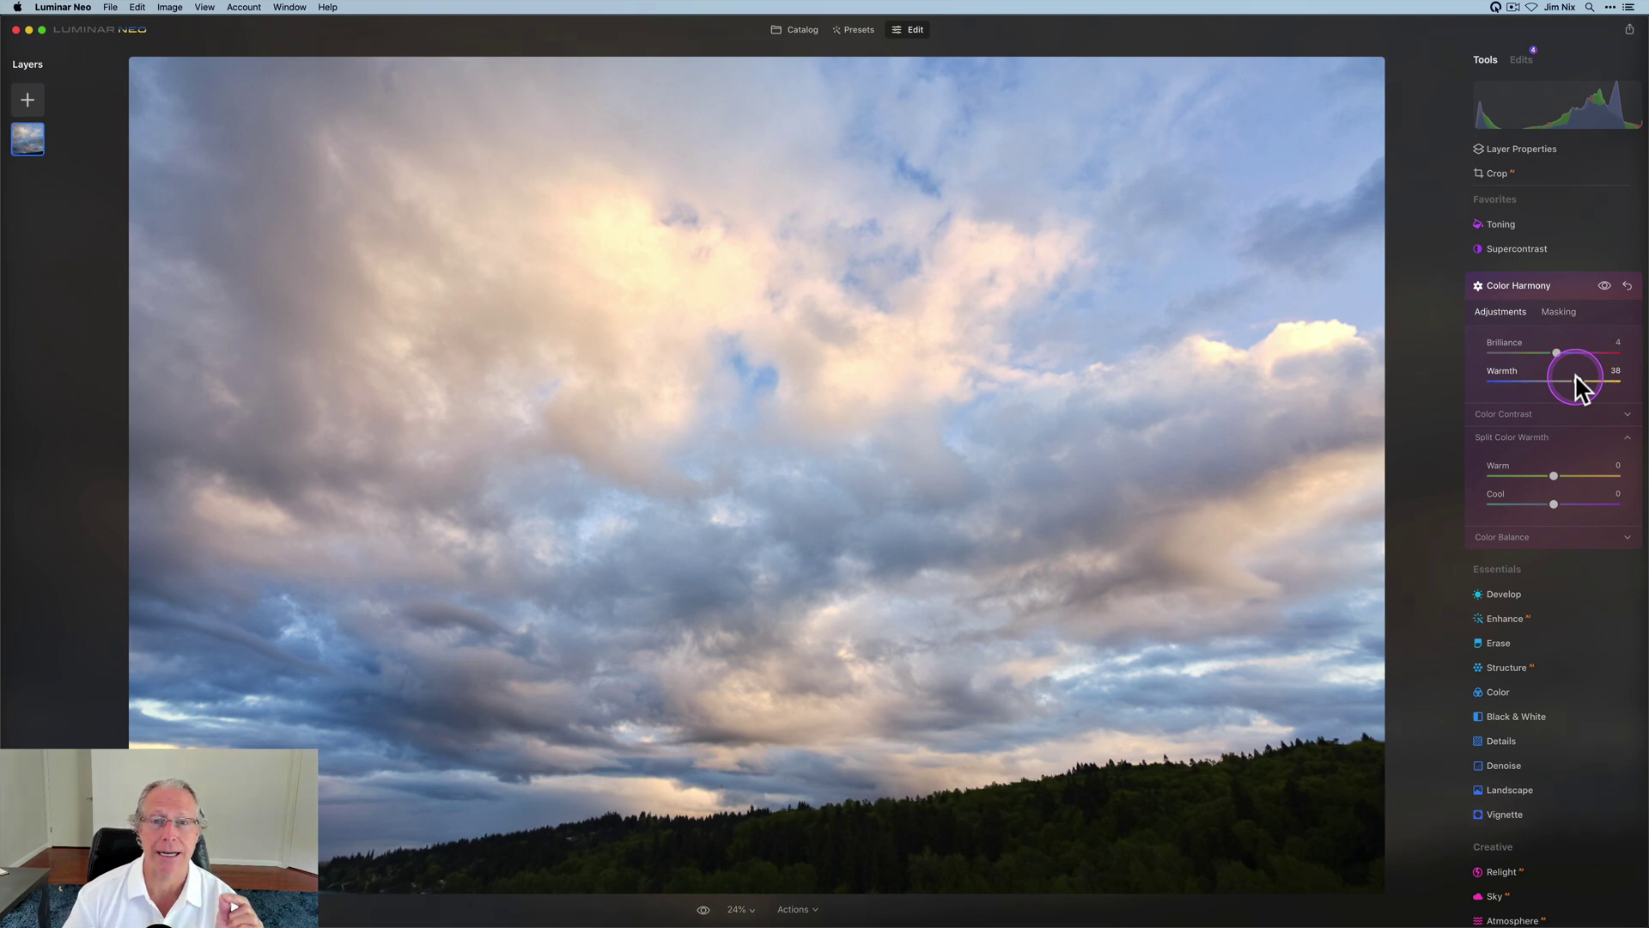
# Step: Tone the highlights with Amount 50 and Saturation 20
pyautogui.click(1499, 226)
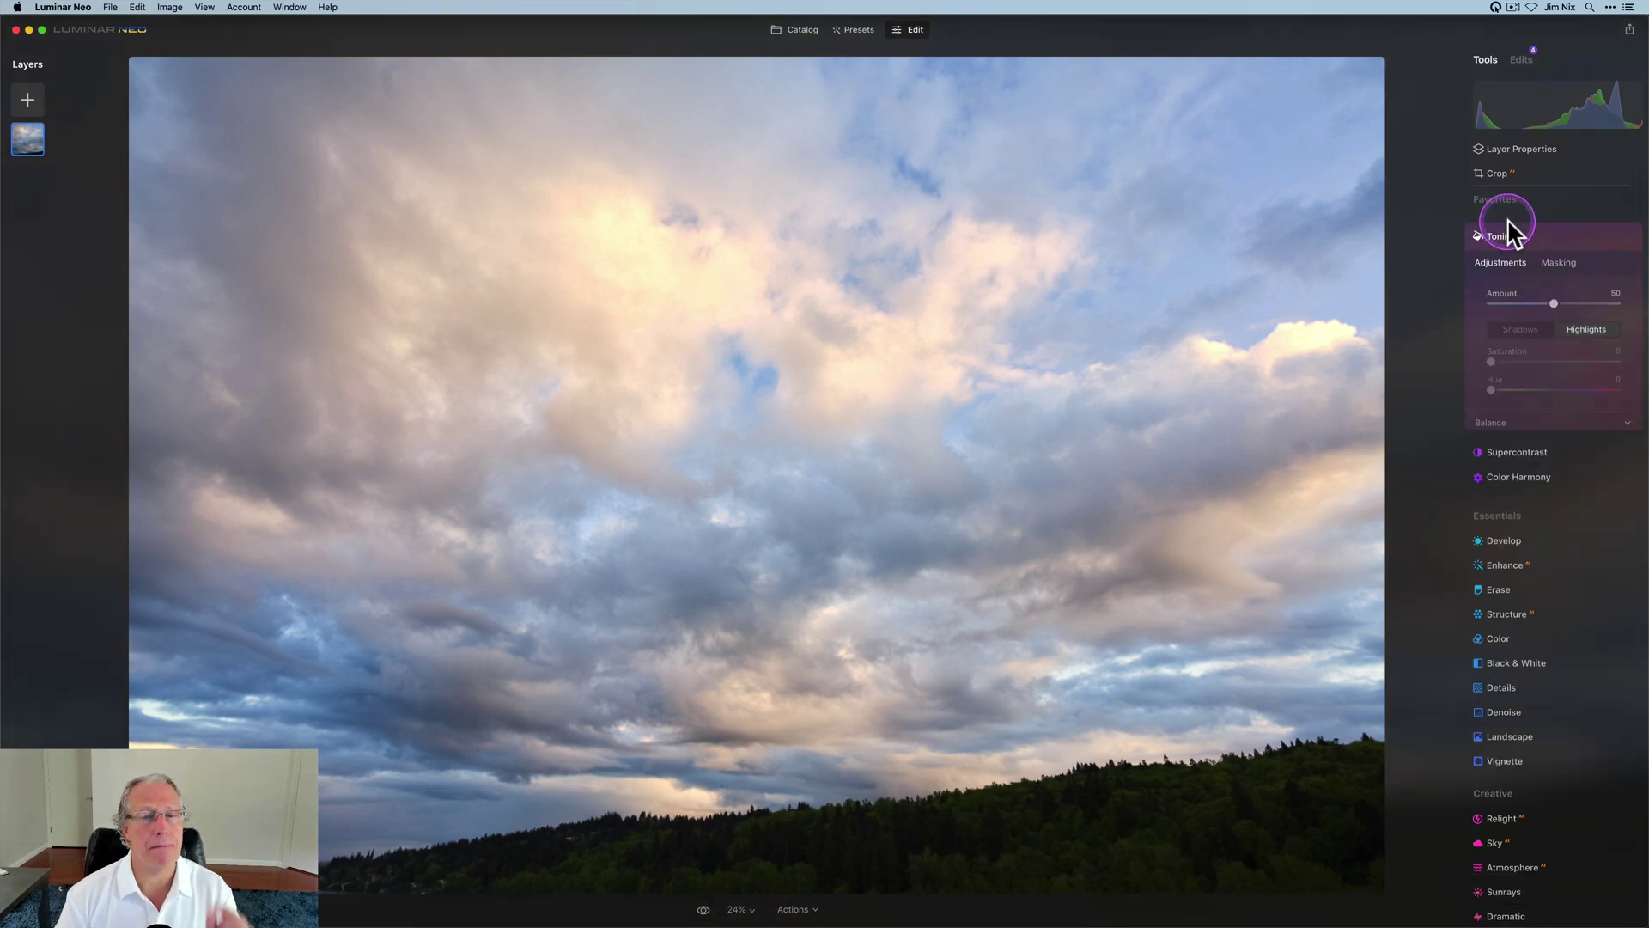
pyautogui.click(1553, 301)
pyautogui.moveTo(1498, 359); pyautogui.dragTo(1506, 359)
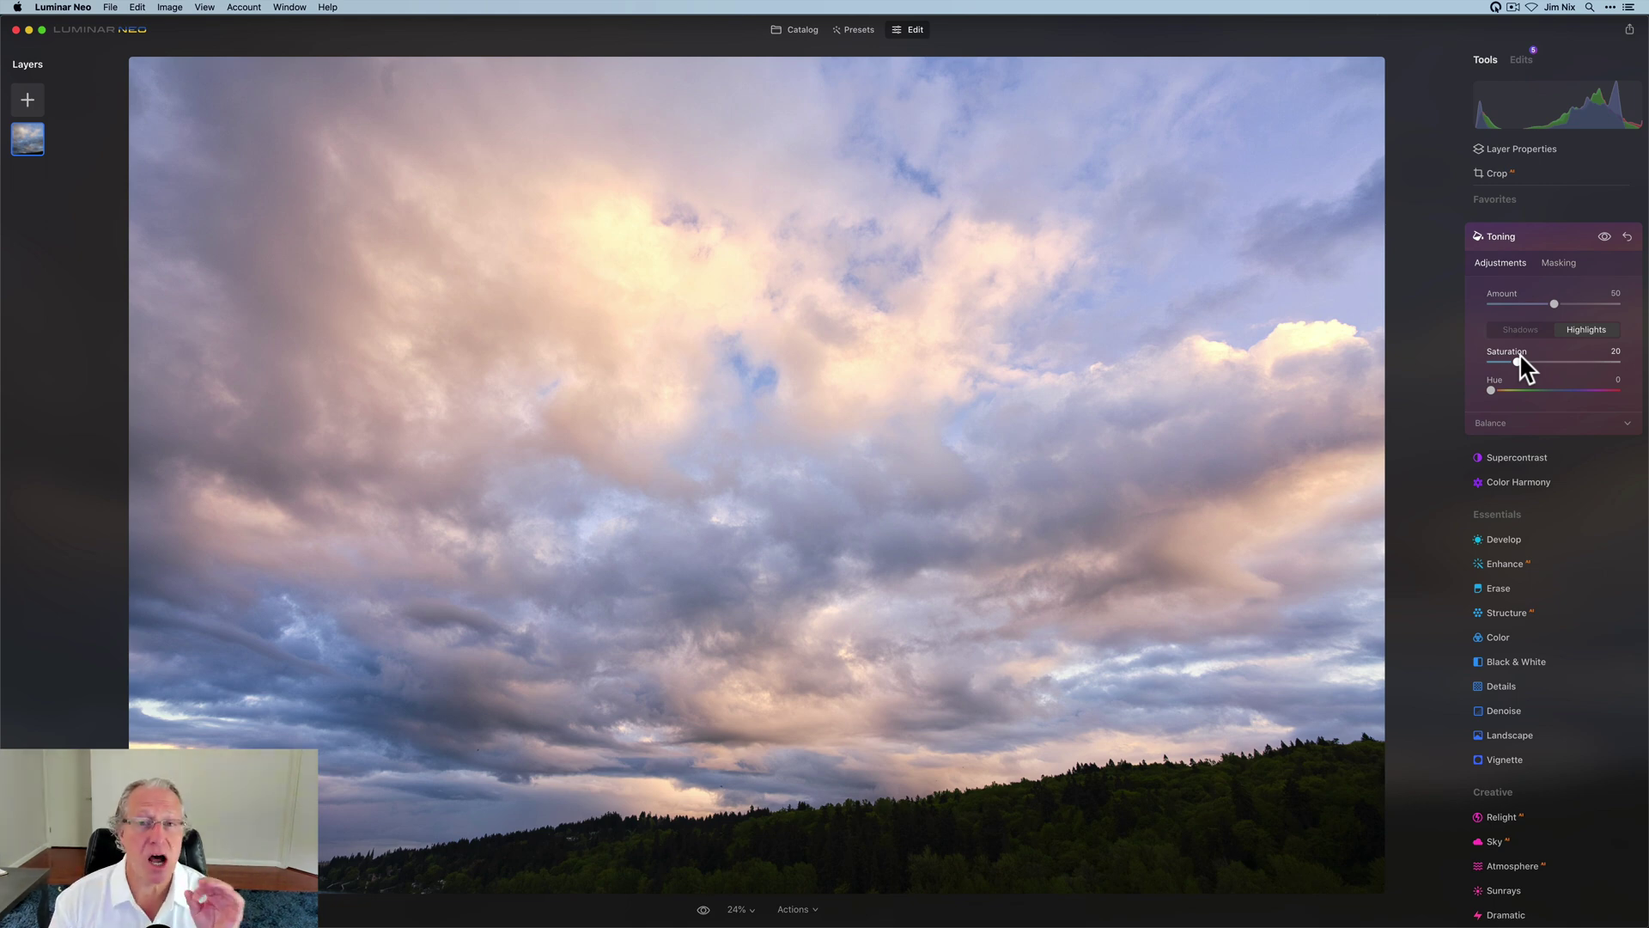
# Step: Switch the Color tool's HSL section to Saturation mode
pyautogui.click(1525, 235)
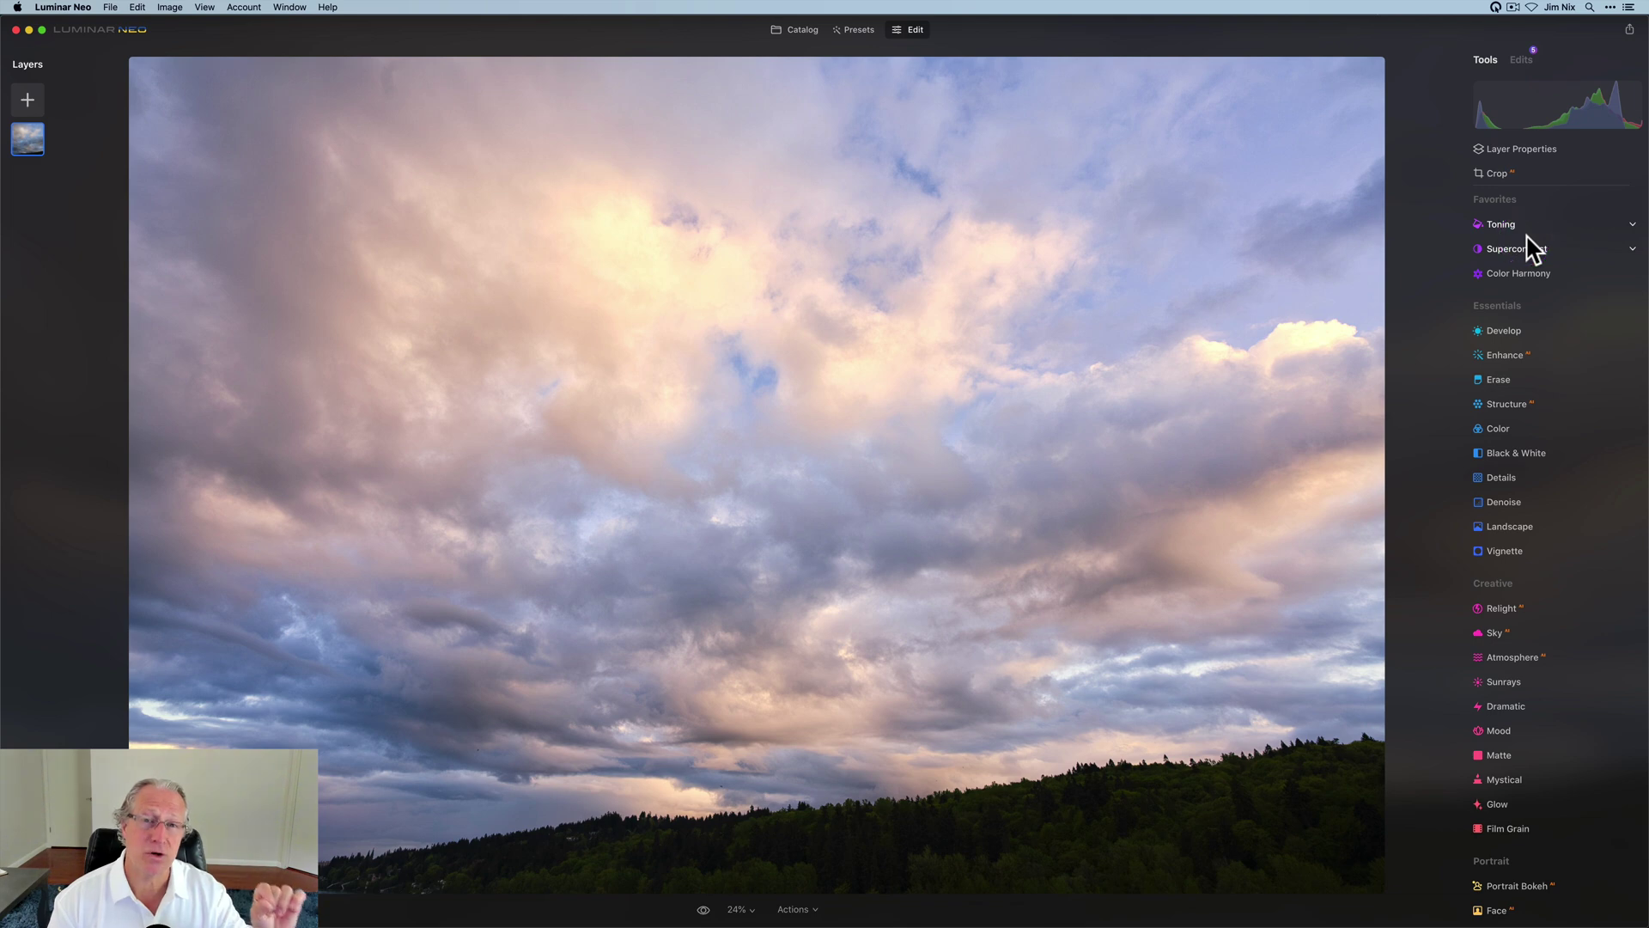
pyautogui.click(1531, 404)
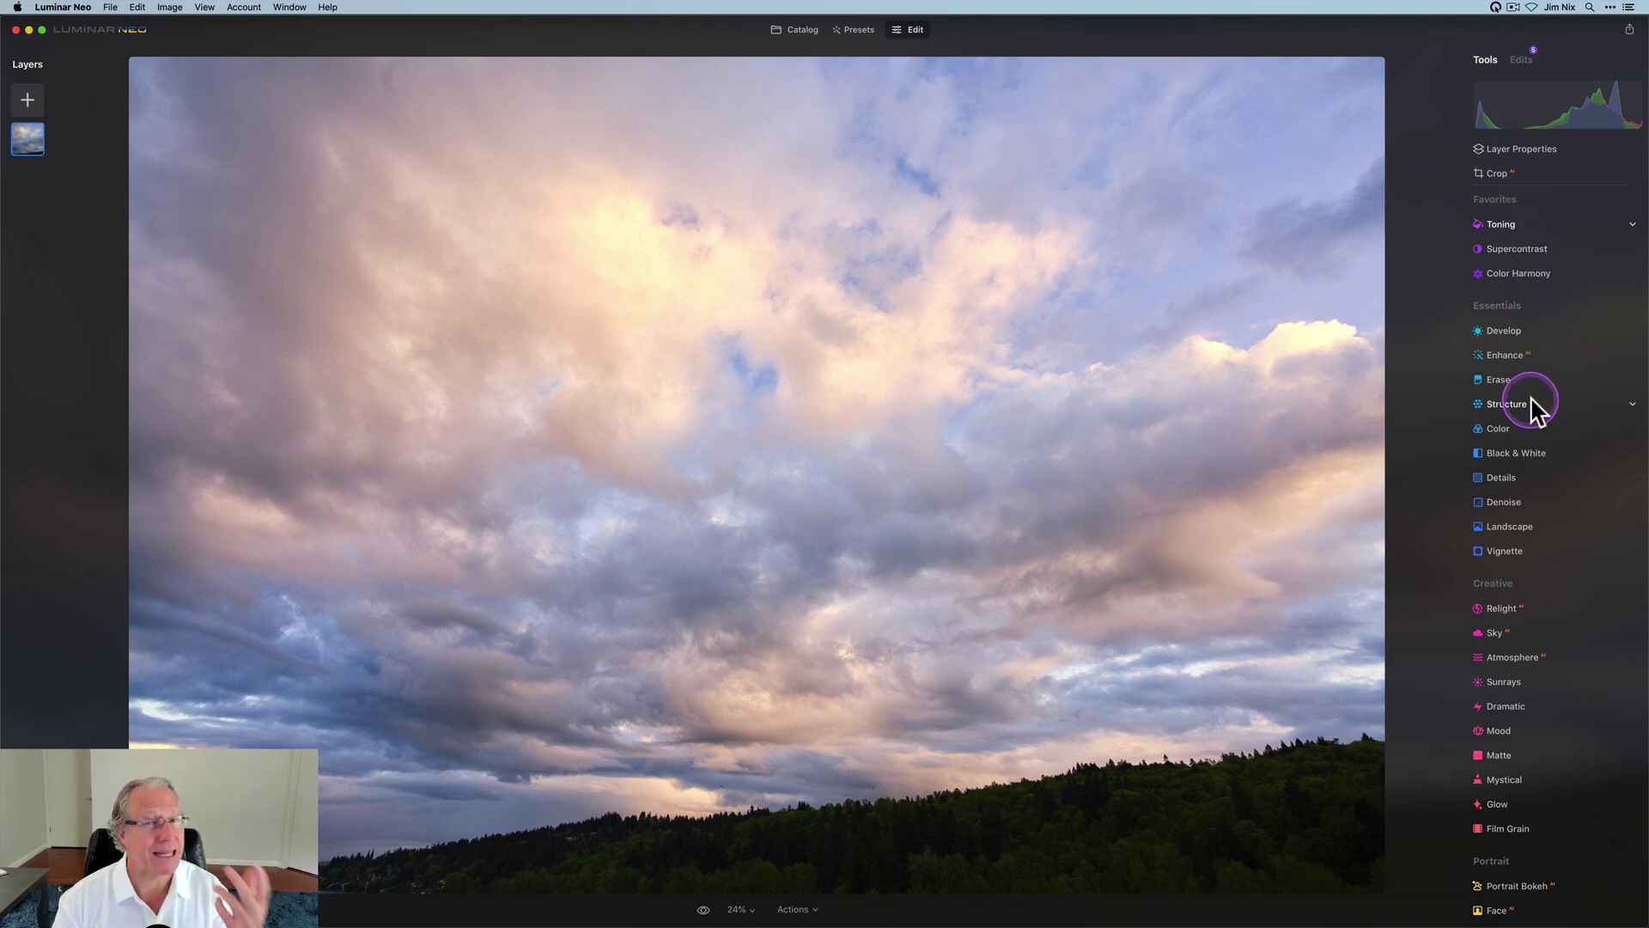
pyautogui.click(1512, 430)
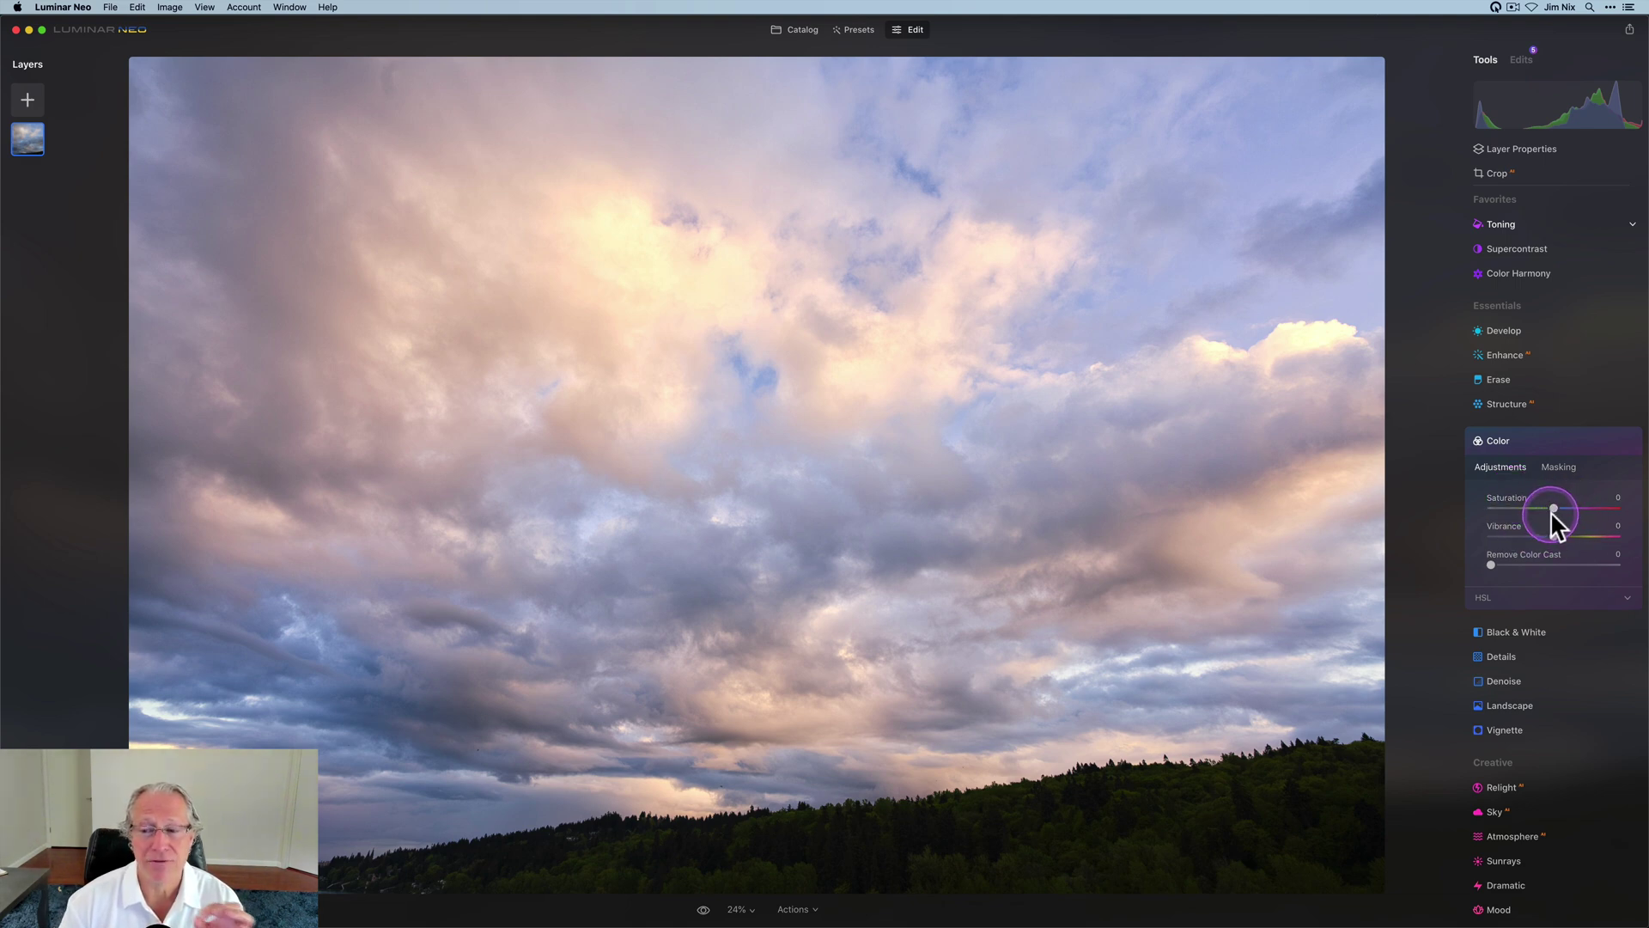
pyautogui.click(1508, 573)
pyautogui.click(1488, 596)
pyautogui.scroll(-4, 1488, 597)
pyautogui.click(1527, 454)
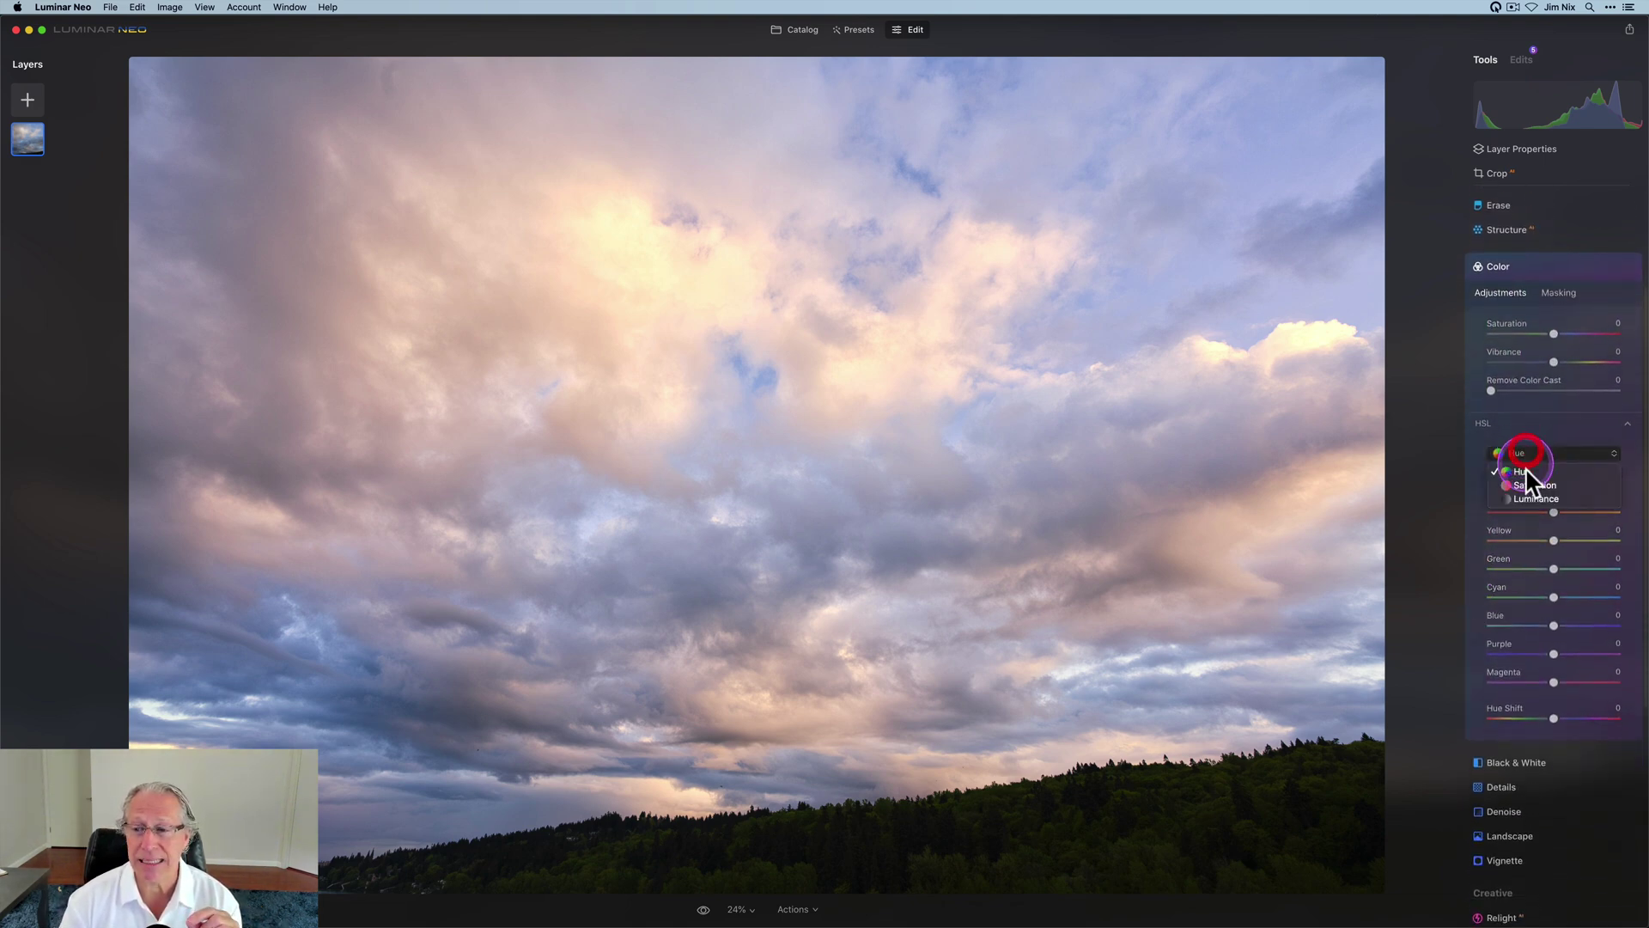
pyautogui.click(1528, 481)
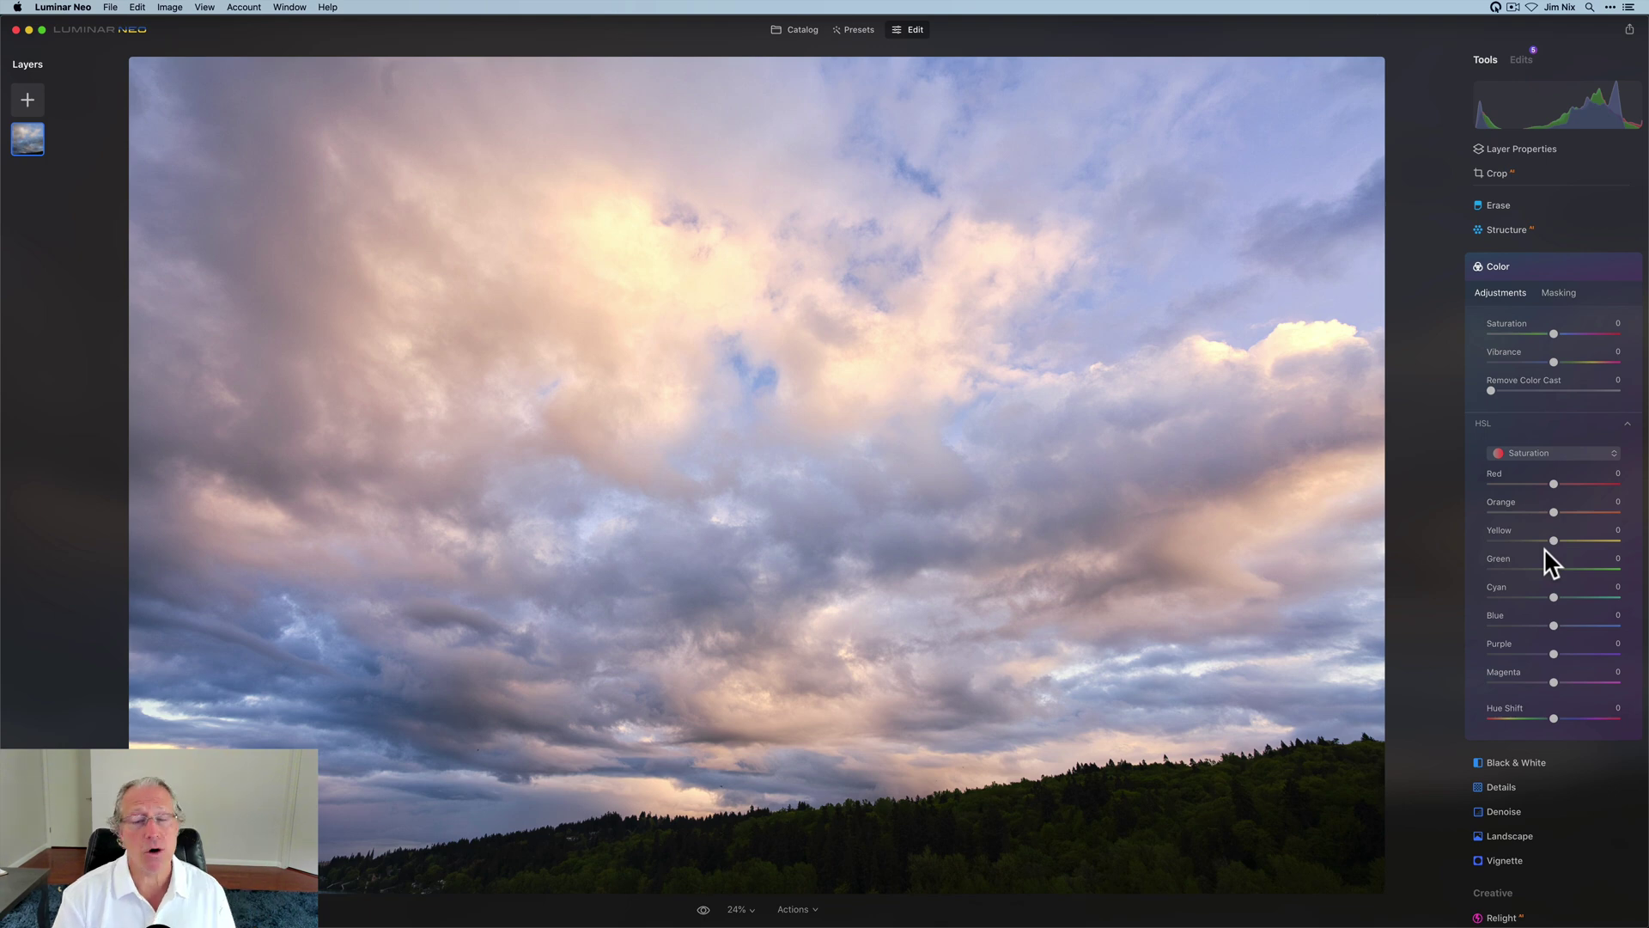
# Step: Lower Blue HSL saturation to about -10 to mute the sky
pyautogui.click(1555, 627)
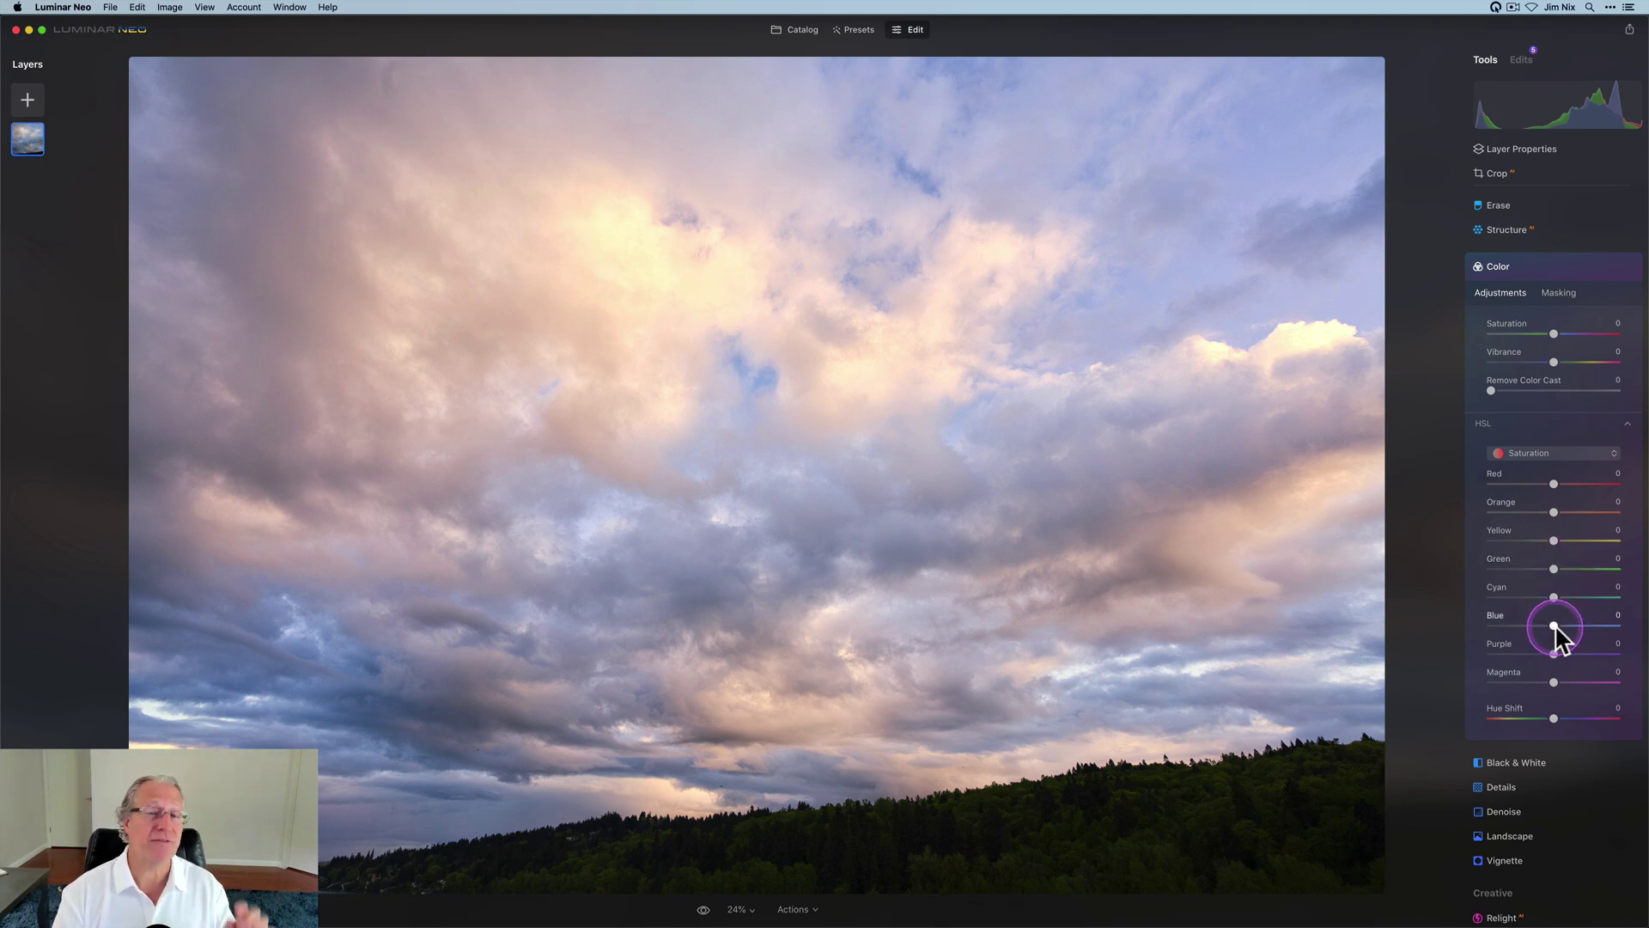
pyautogui.click(1547, 617)
pyautogui.click(1560, 639)
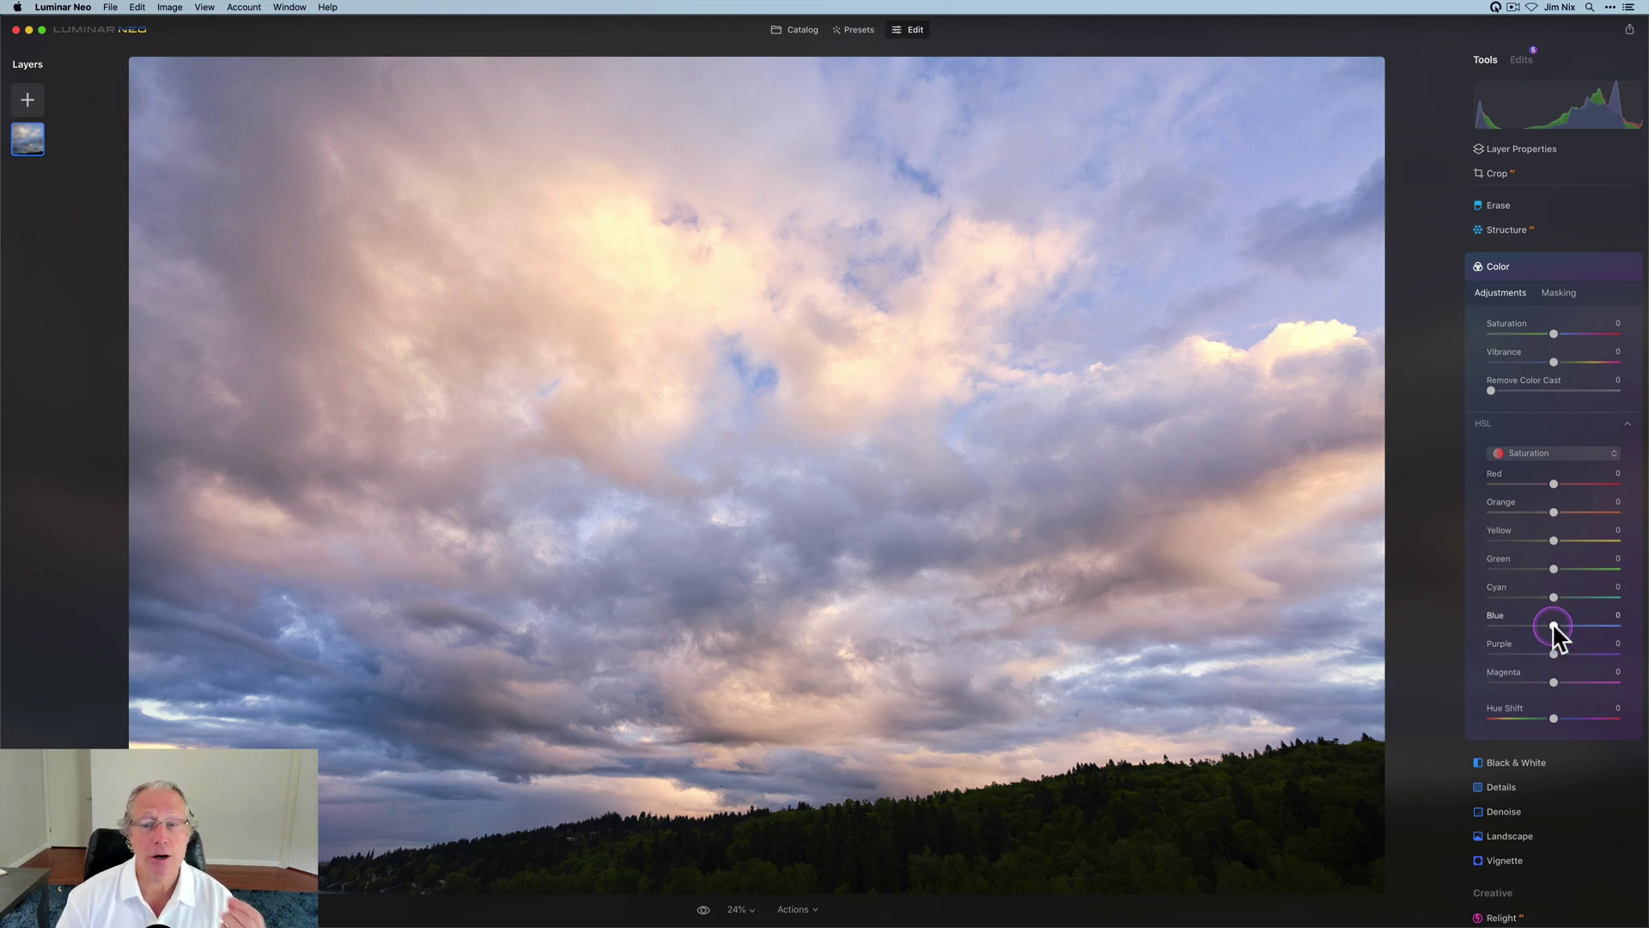
pyautogui.moveTo(1554, 625); pyautogui.dragTo(1567, 620)
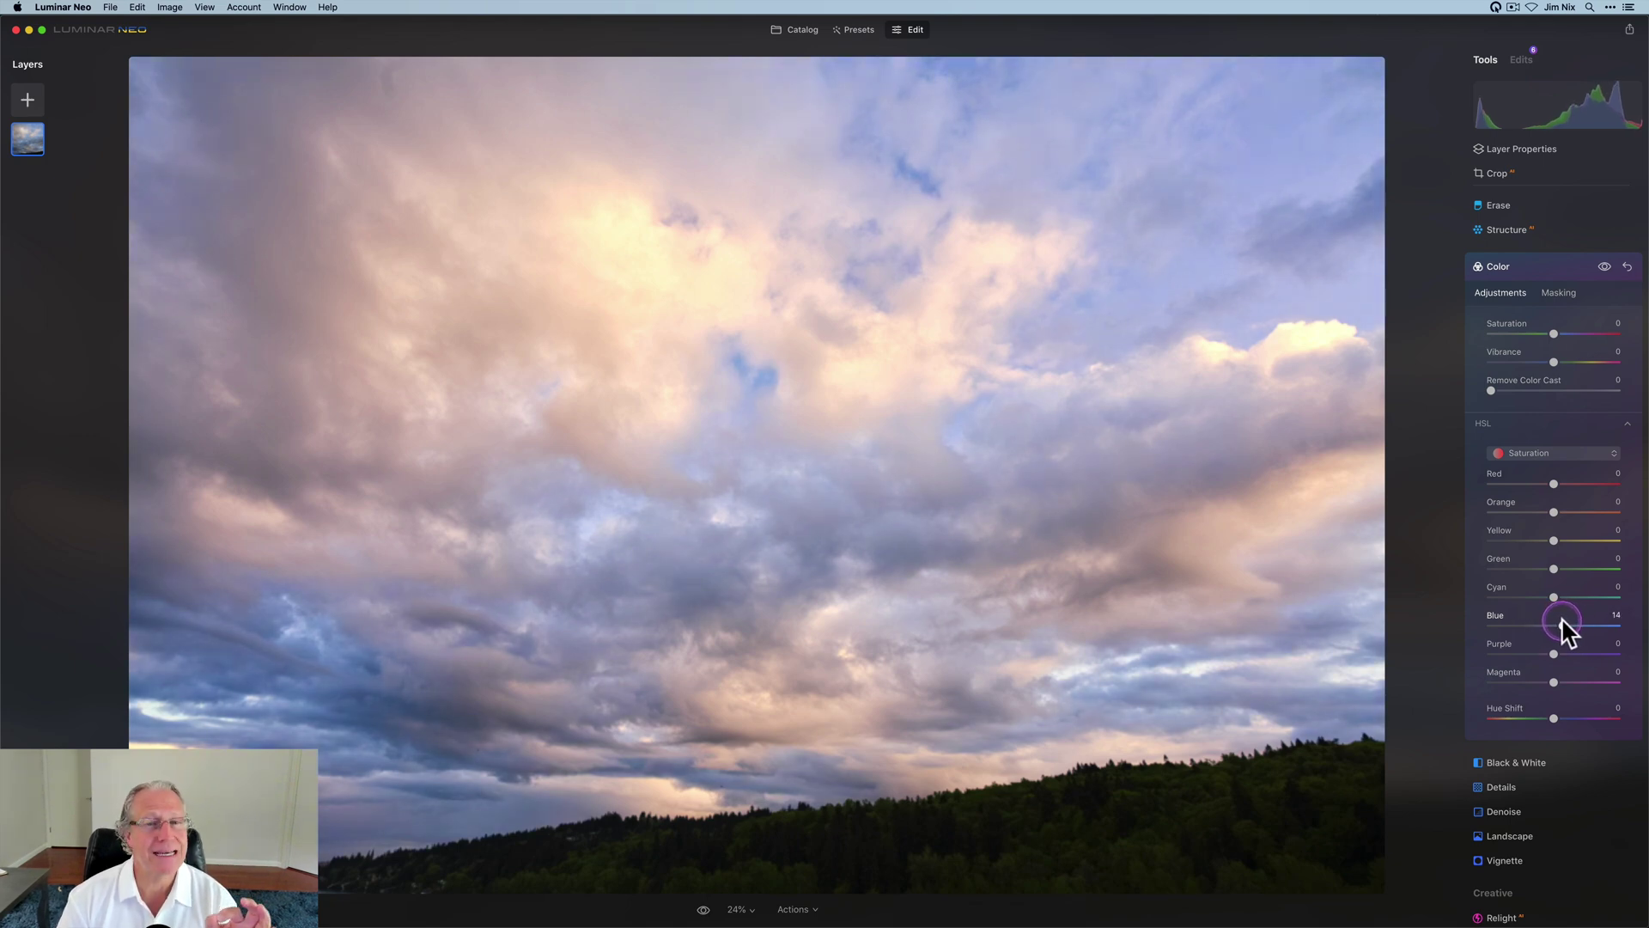
pyautogui.moveTo(1561, 619); pyautogui.dragTo(1541, 619)
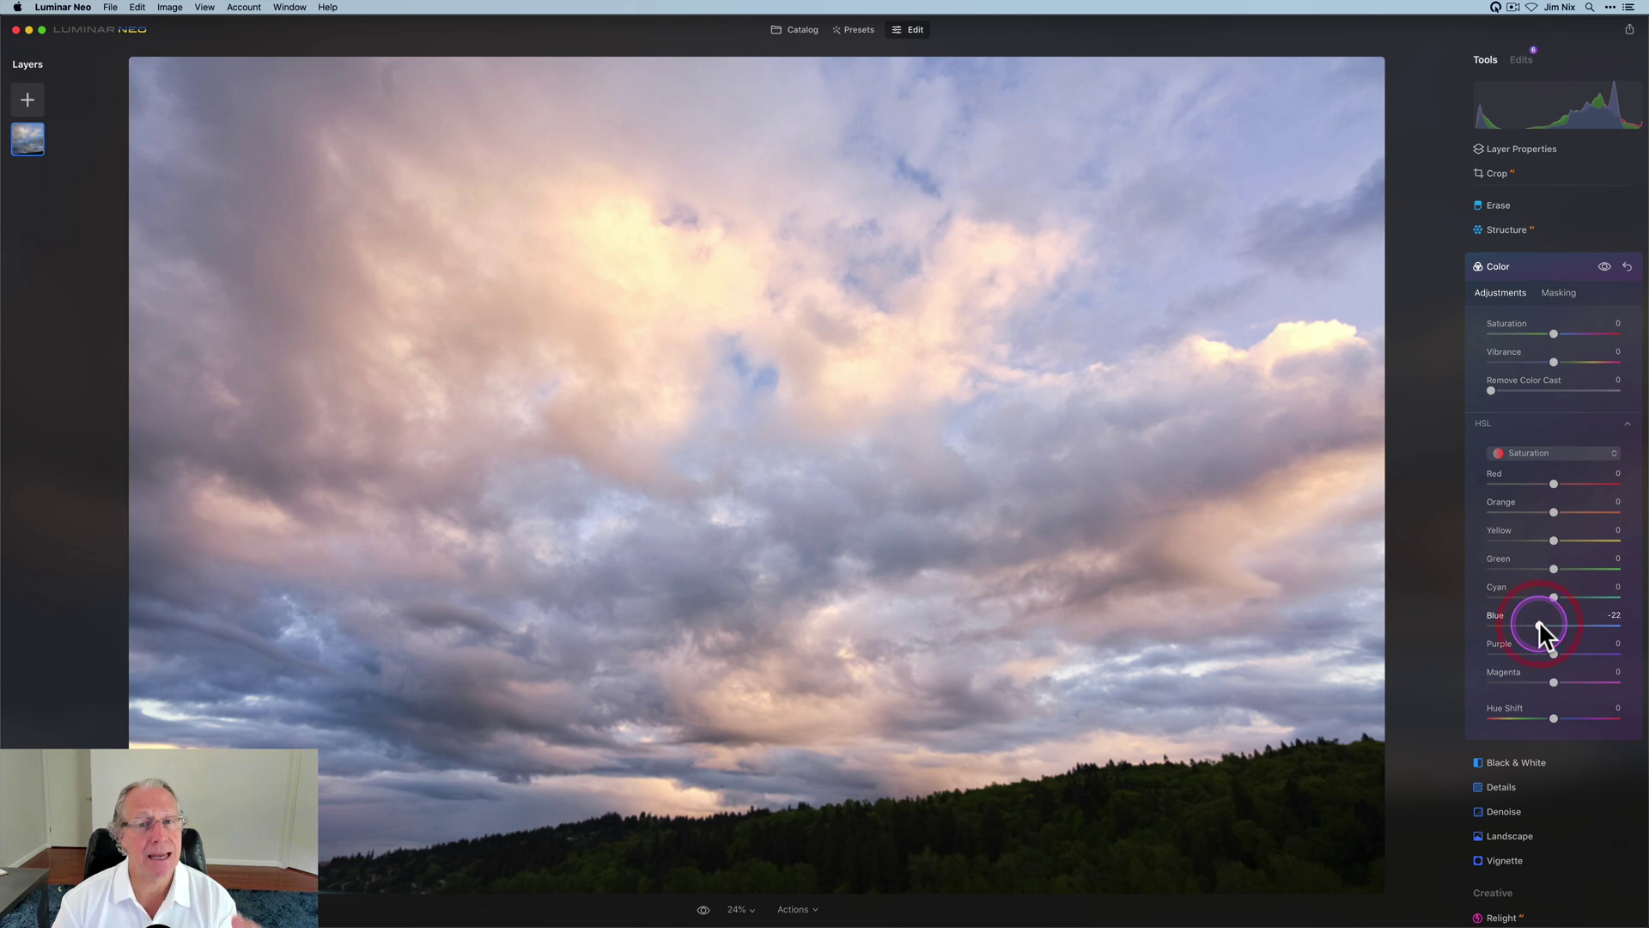
# Step: Raise Orange saturation to 58 and Red to 33, then fine-tune Blue
pyautogui.click(1555, 569)
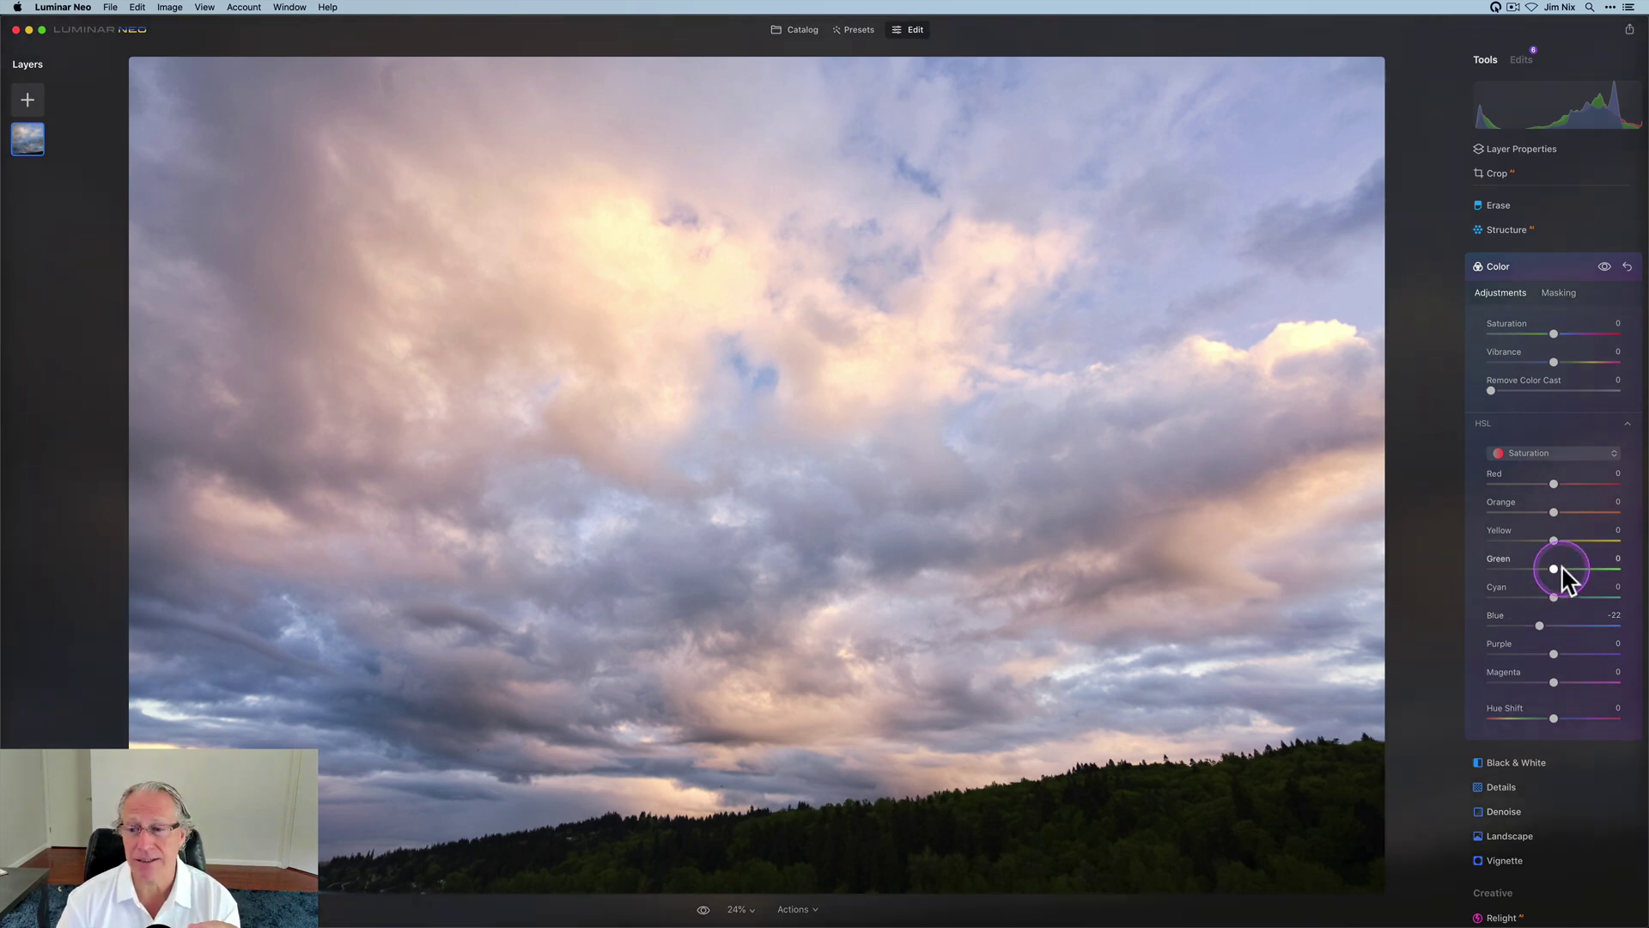
pyautogui.moveTo(1555, 512); pyautogui.dragTo(1581, 507)
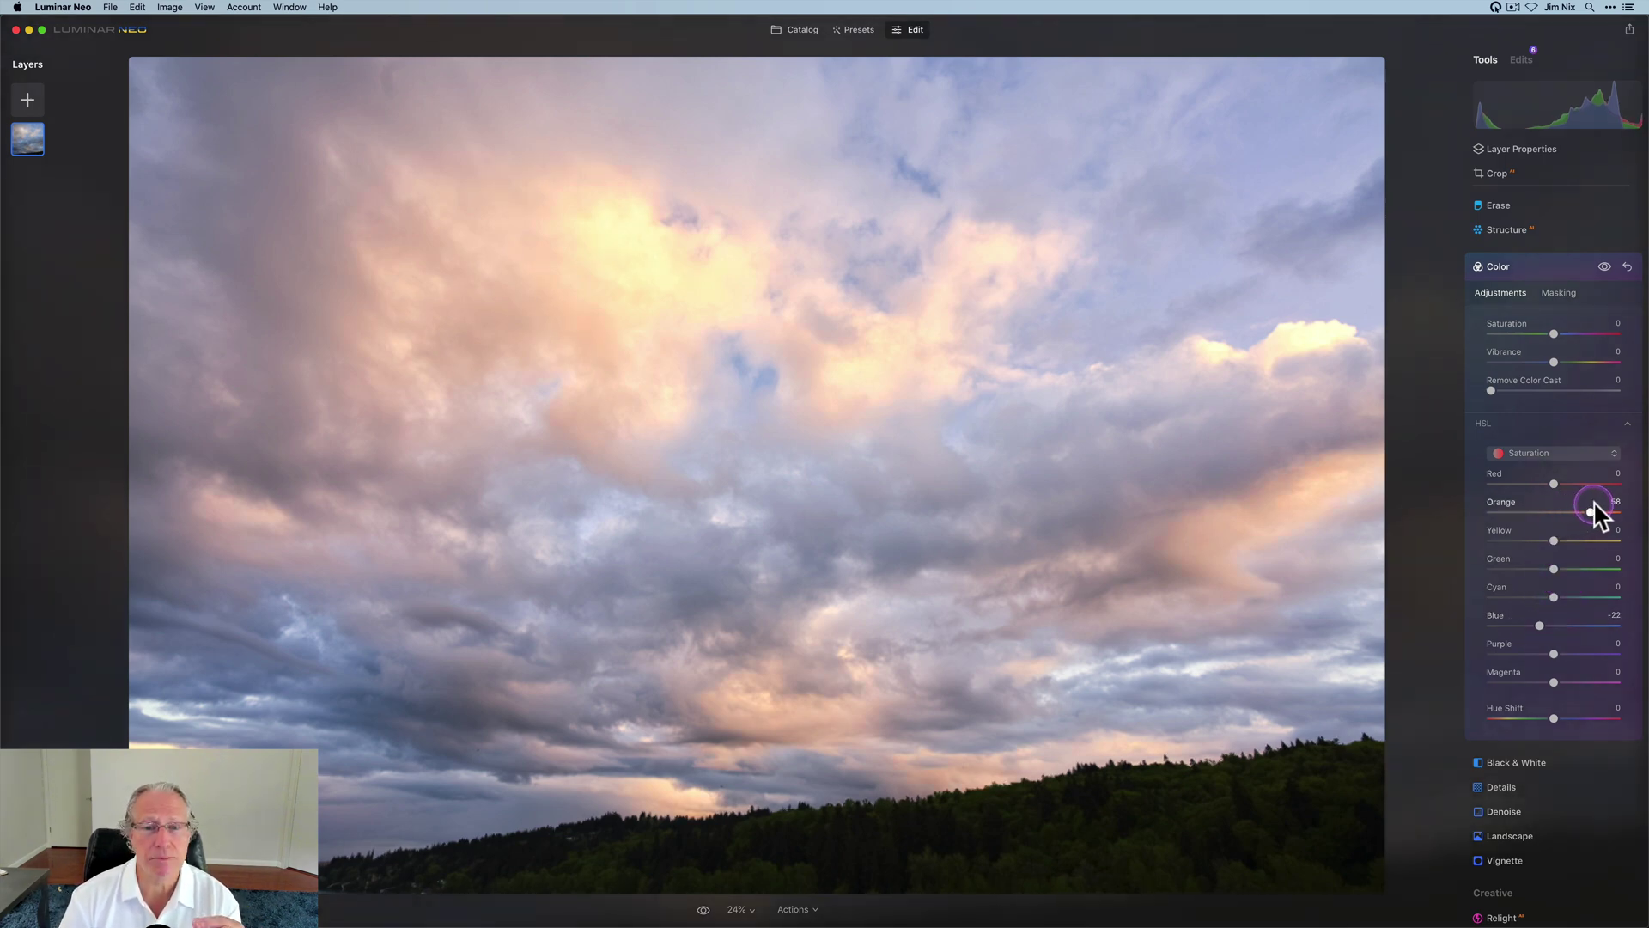
pyautogui.click(1555, 483)
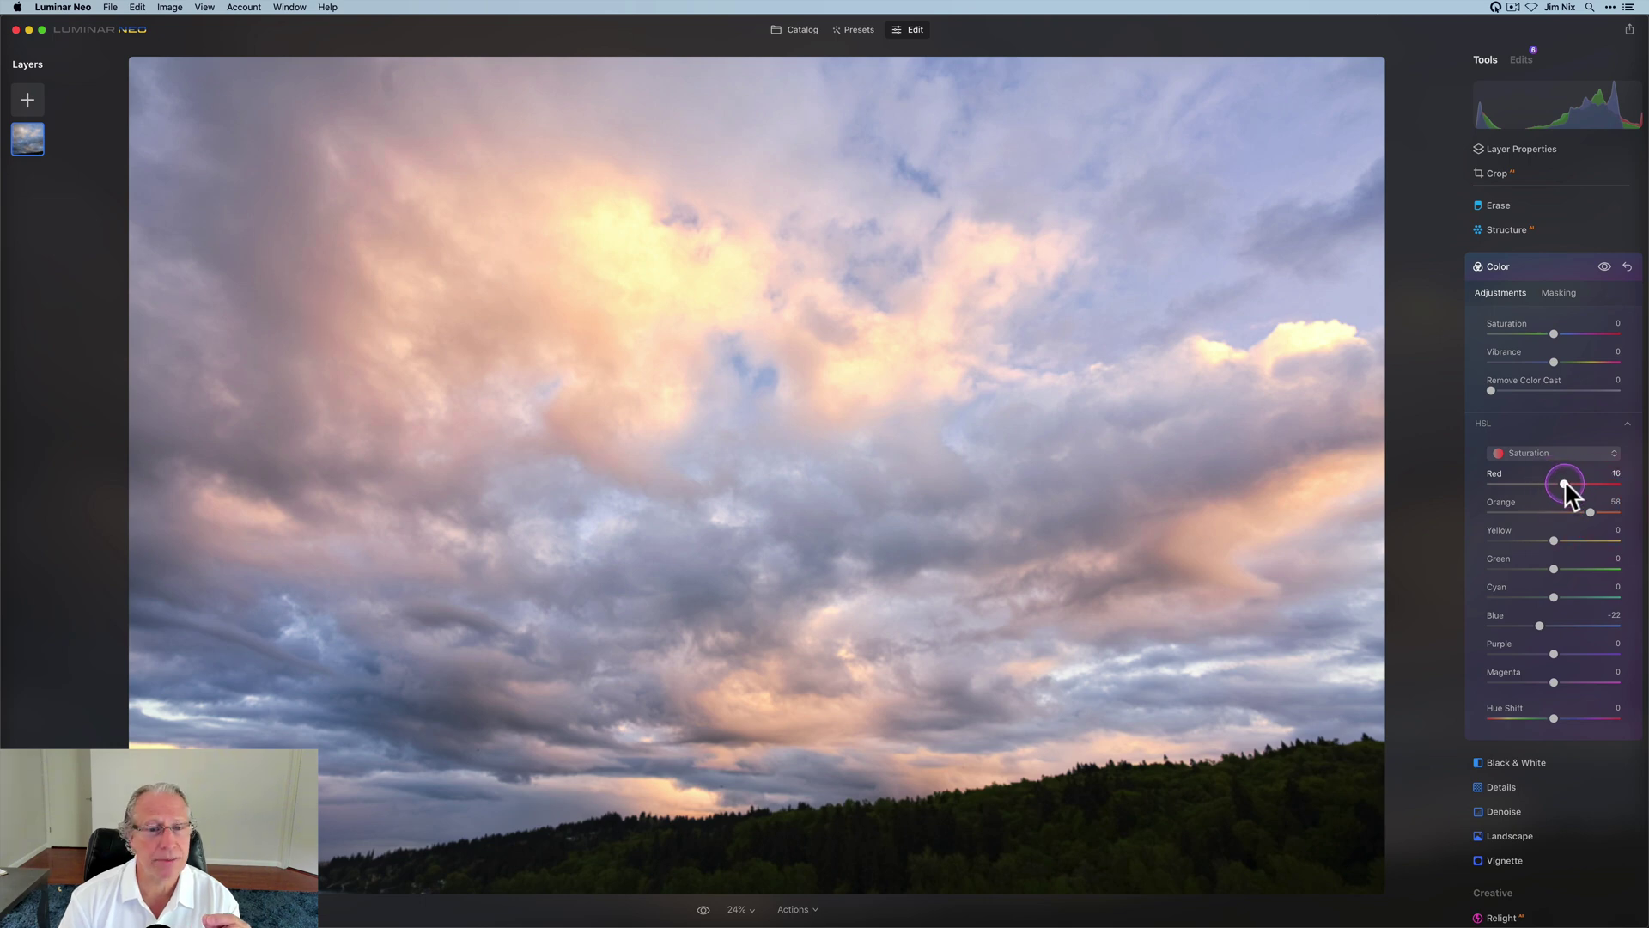
pyautogui.moveTo(1575, 483); pyautogui.dragTo(1578, 483)
pyautogui.moveTo(1540, 625); pyautogui.dragTo(1550, 625)
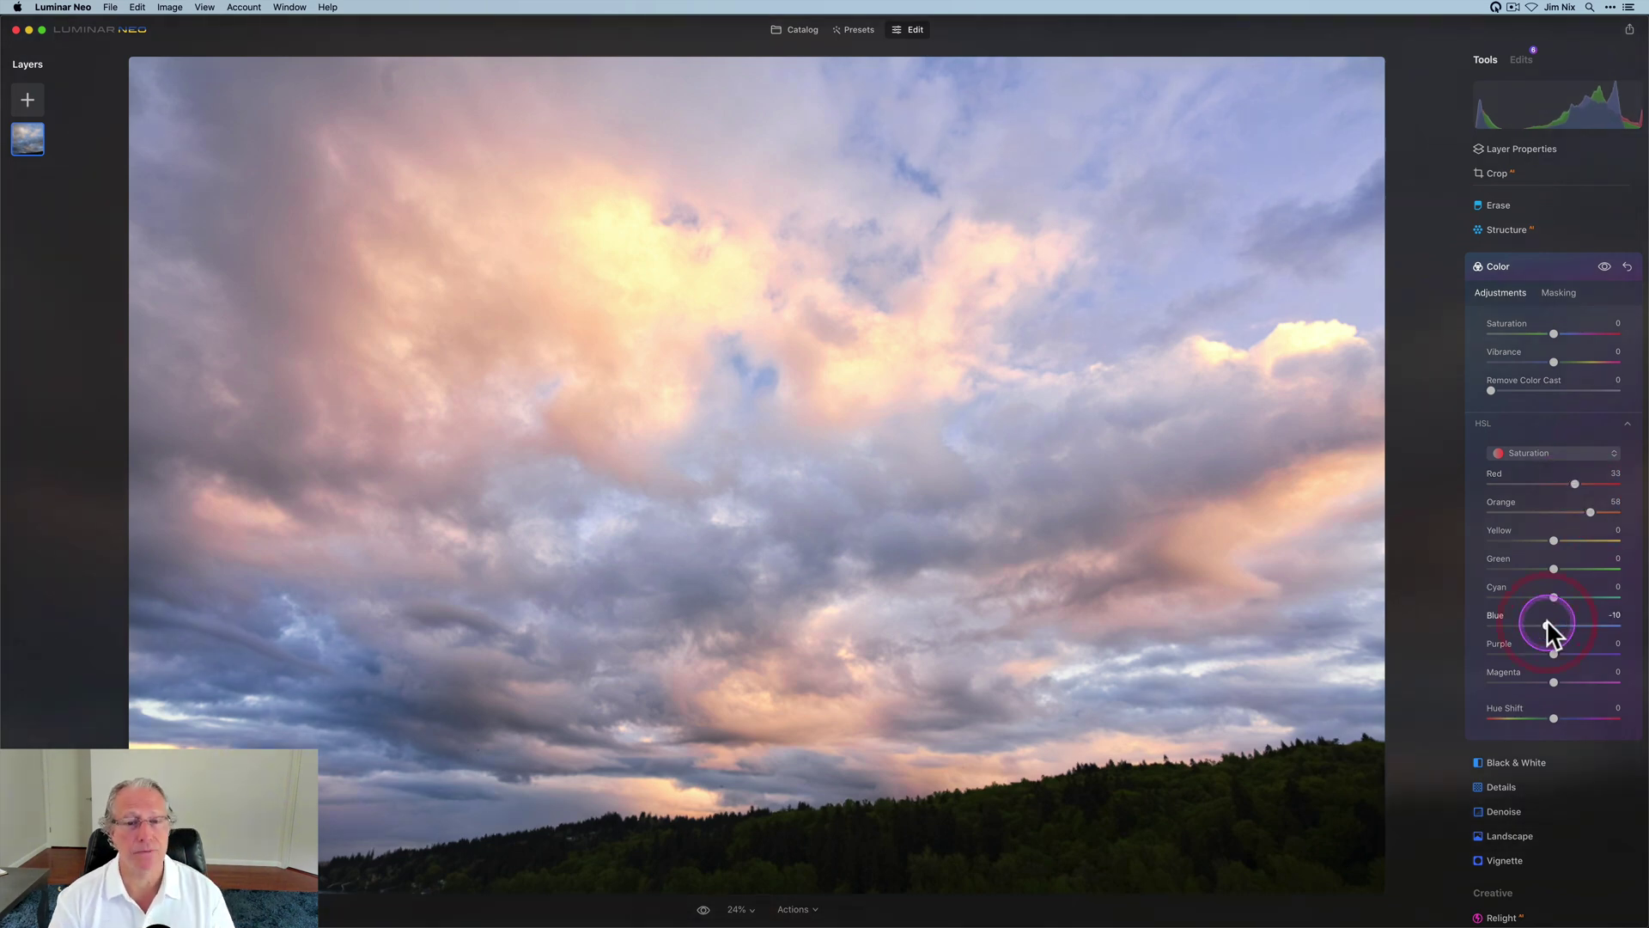
pyautogui.click(1603, 268)
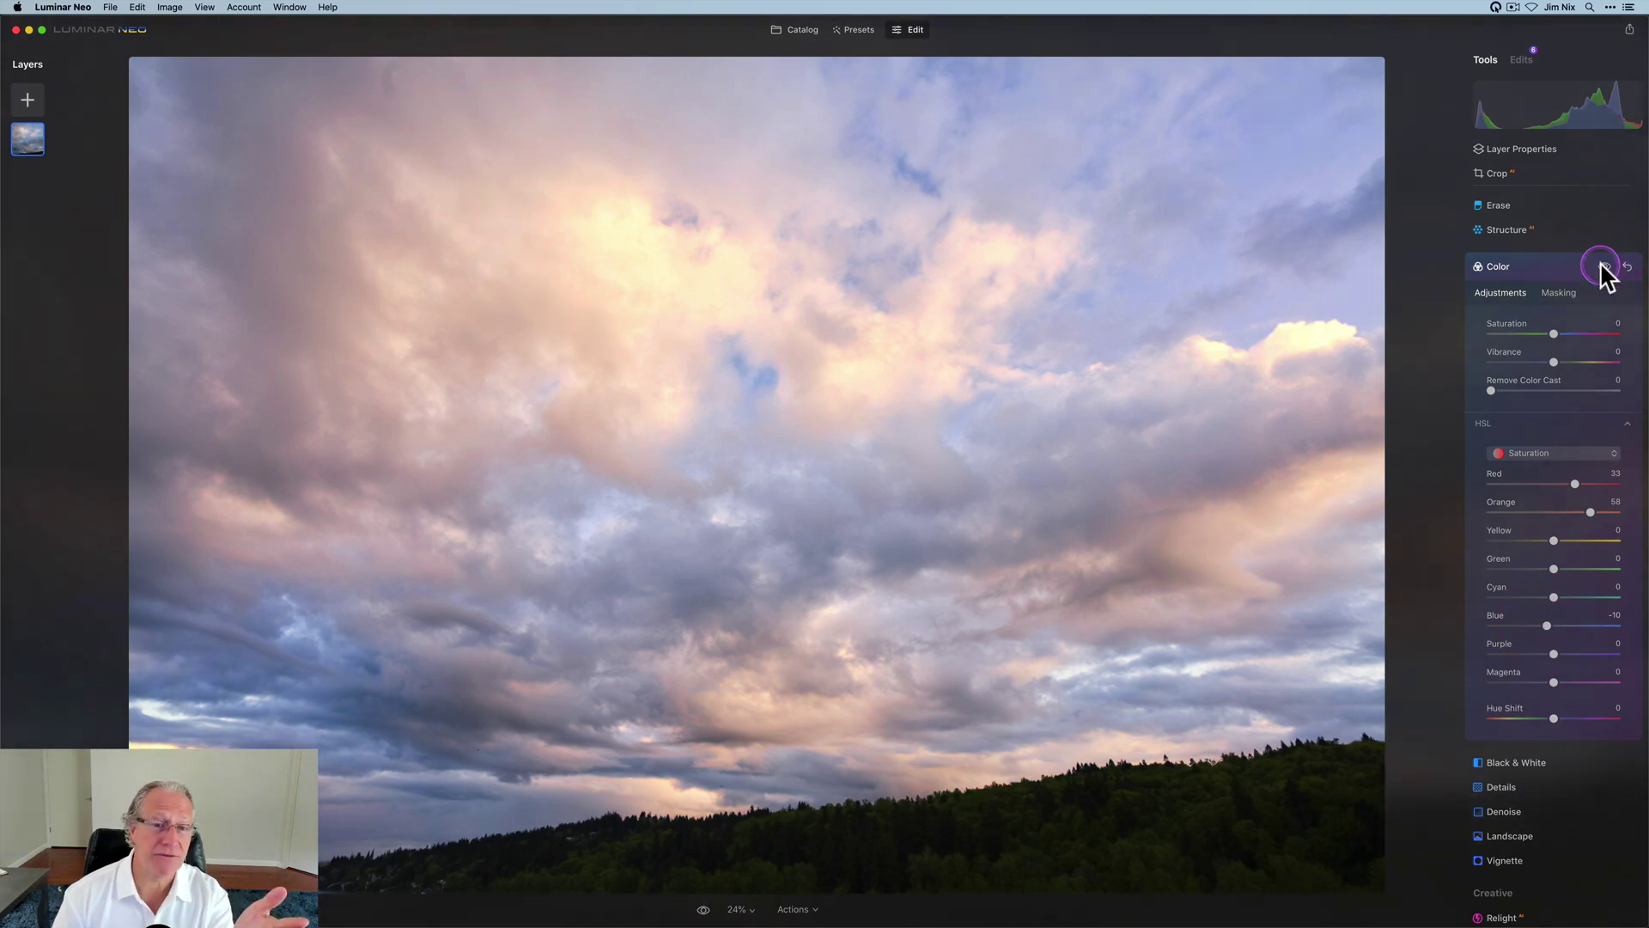
pyautogui.click(1603, 269)
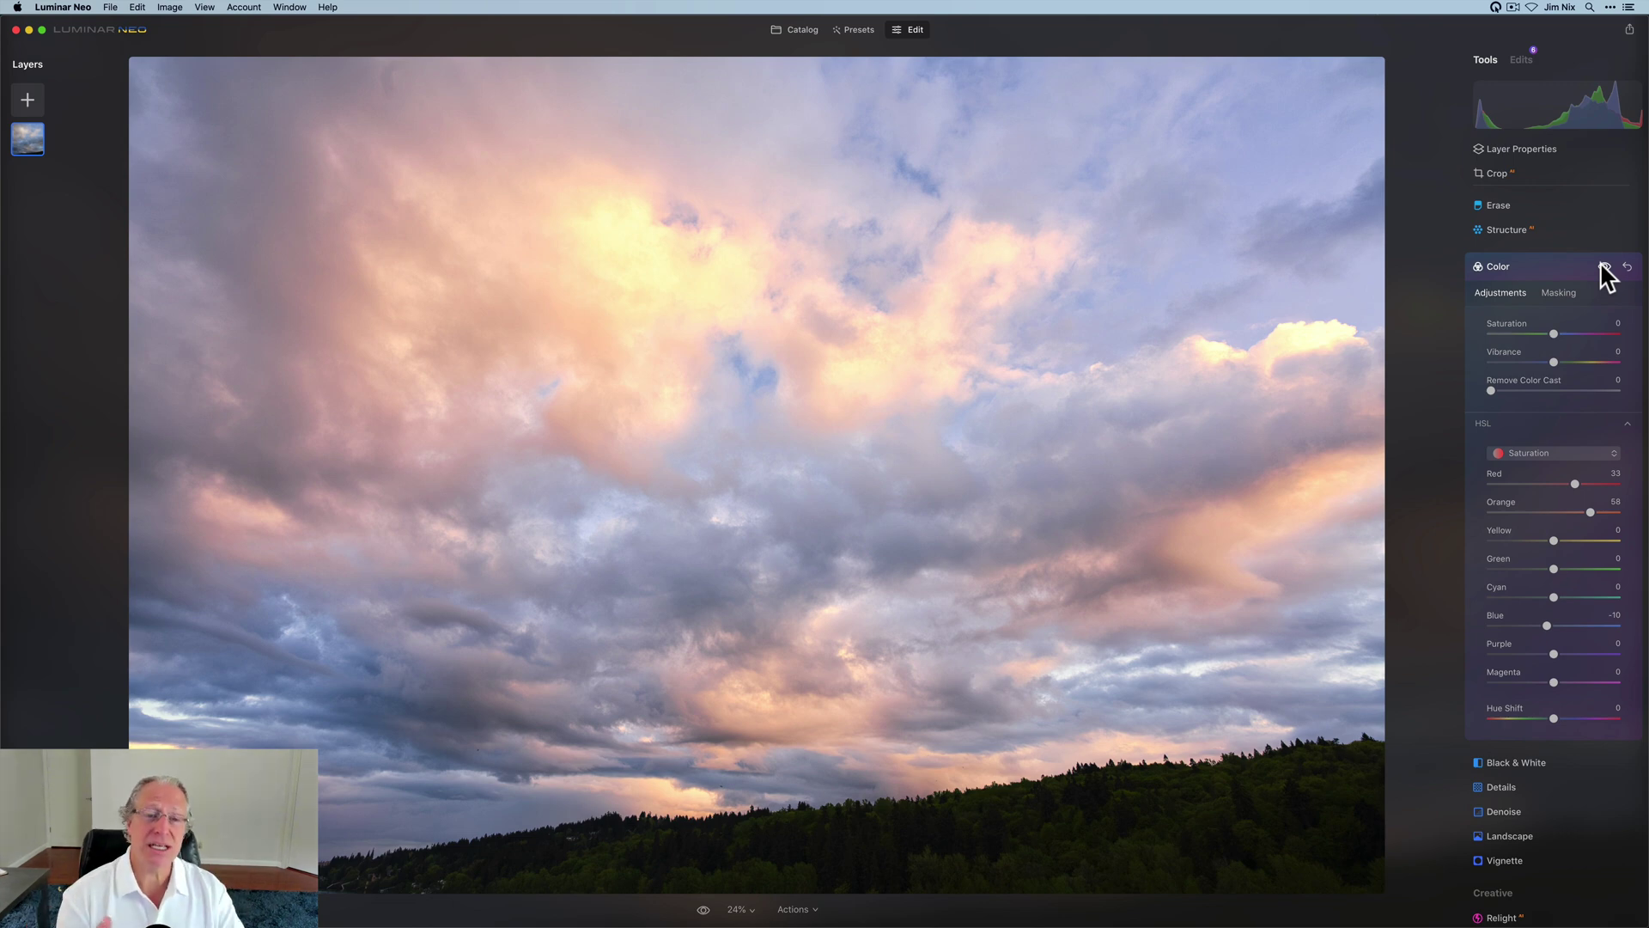
pyautogui.moveTo(1547, 267); pyautogui.dragTo(1393, 327)
pyautogui.press('\\')
pyautogui.press('\\')
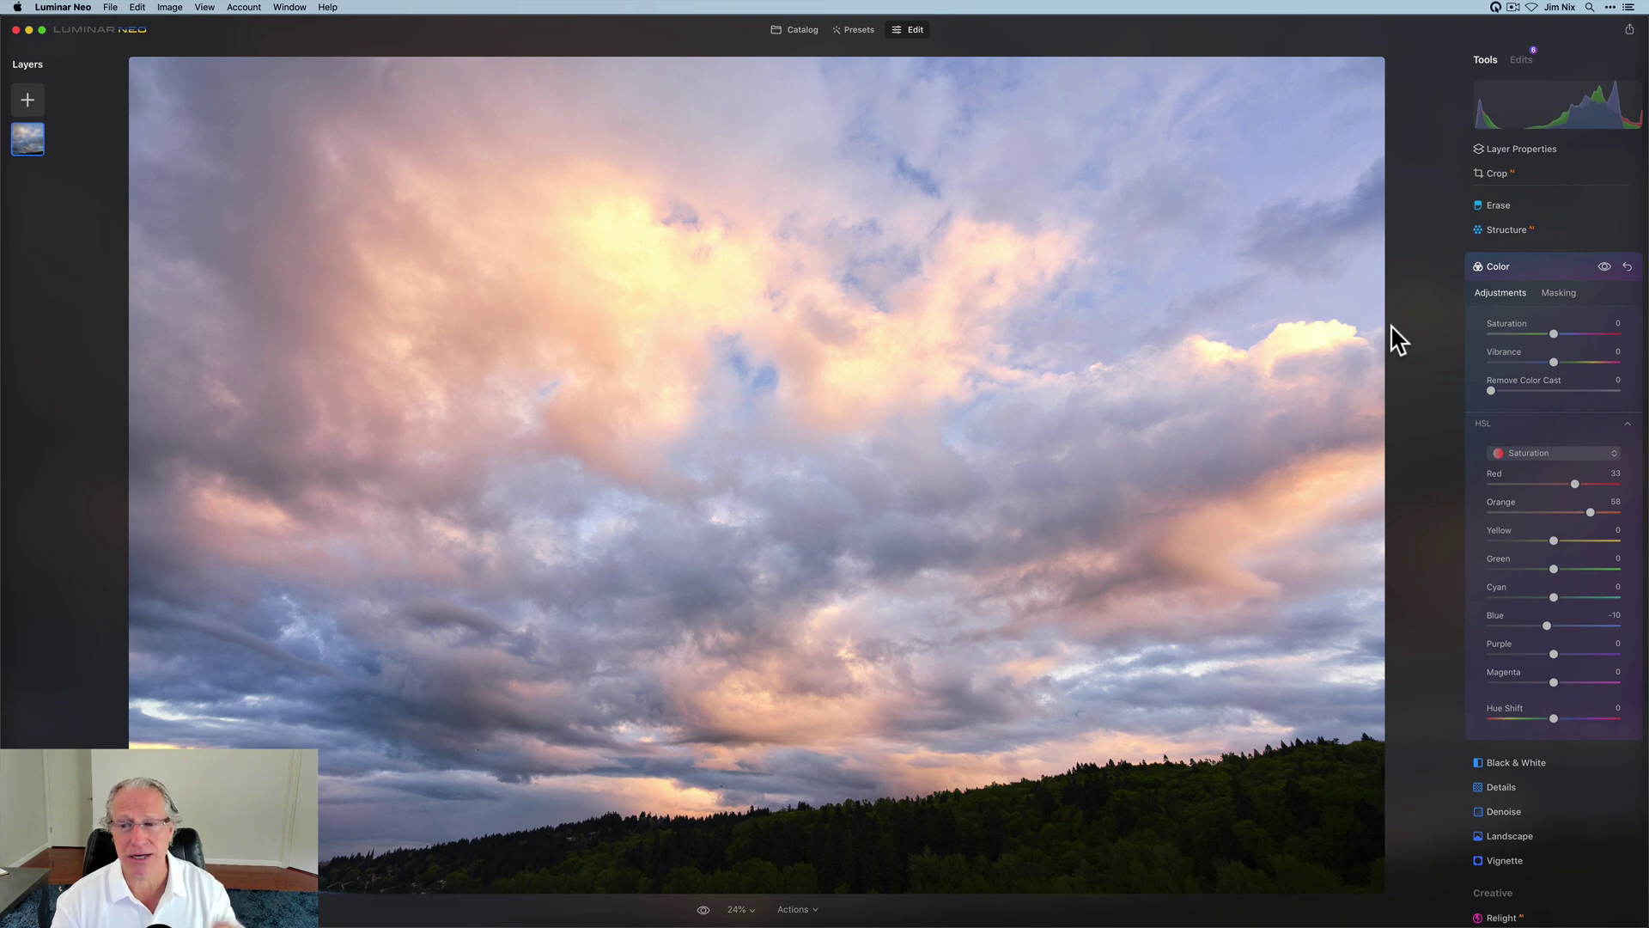
# Step: Set Enhance Accent to about 15 after previewing it at 79
pyautogui.click(1517, 266)
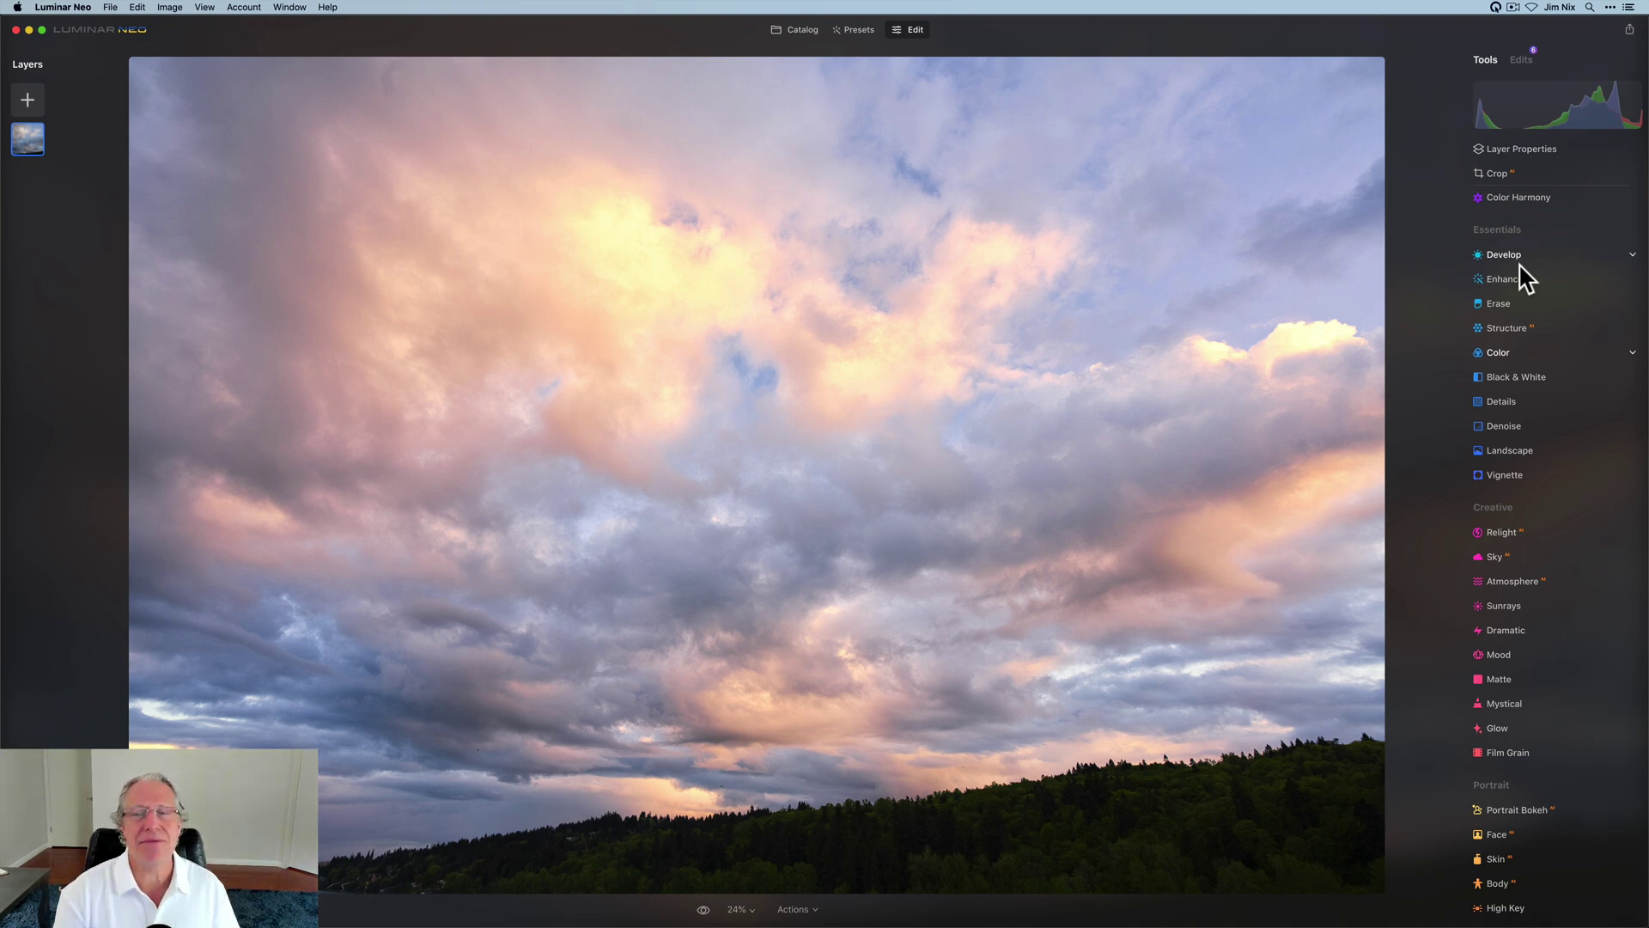
pyautogui.click(1517, 284)
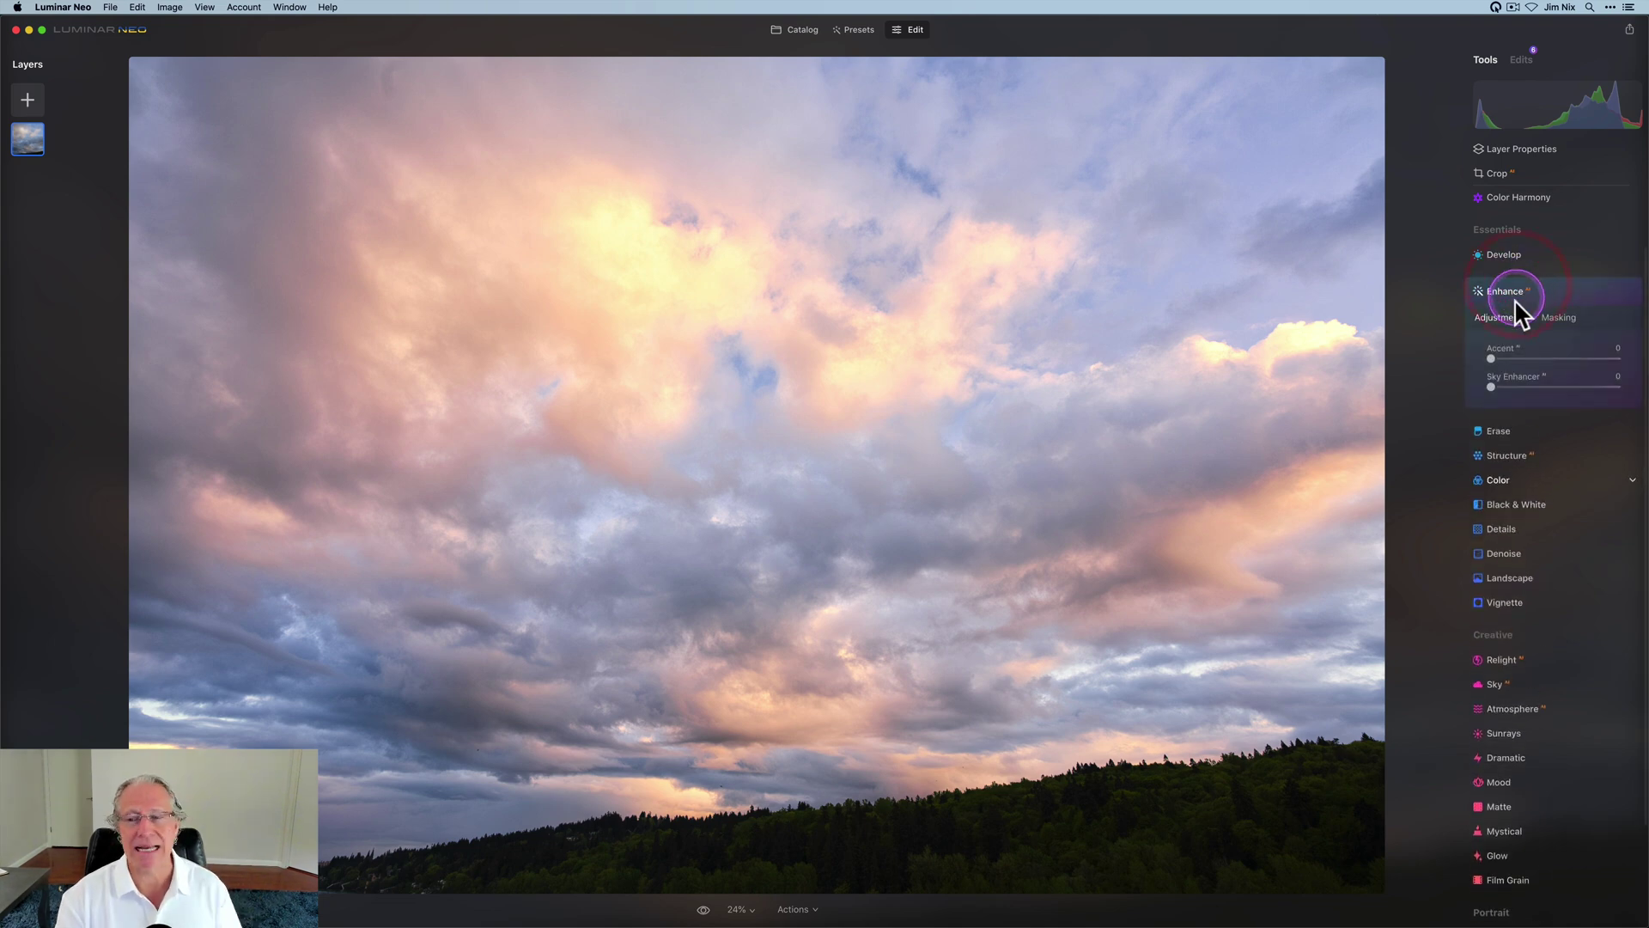
pyautogui.moveTo(1491, 354); pyautogui.dragTo(1509, 348)
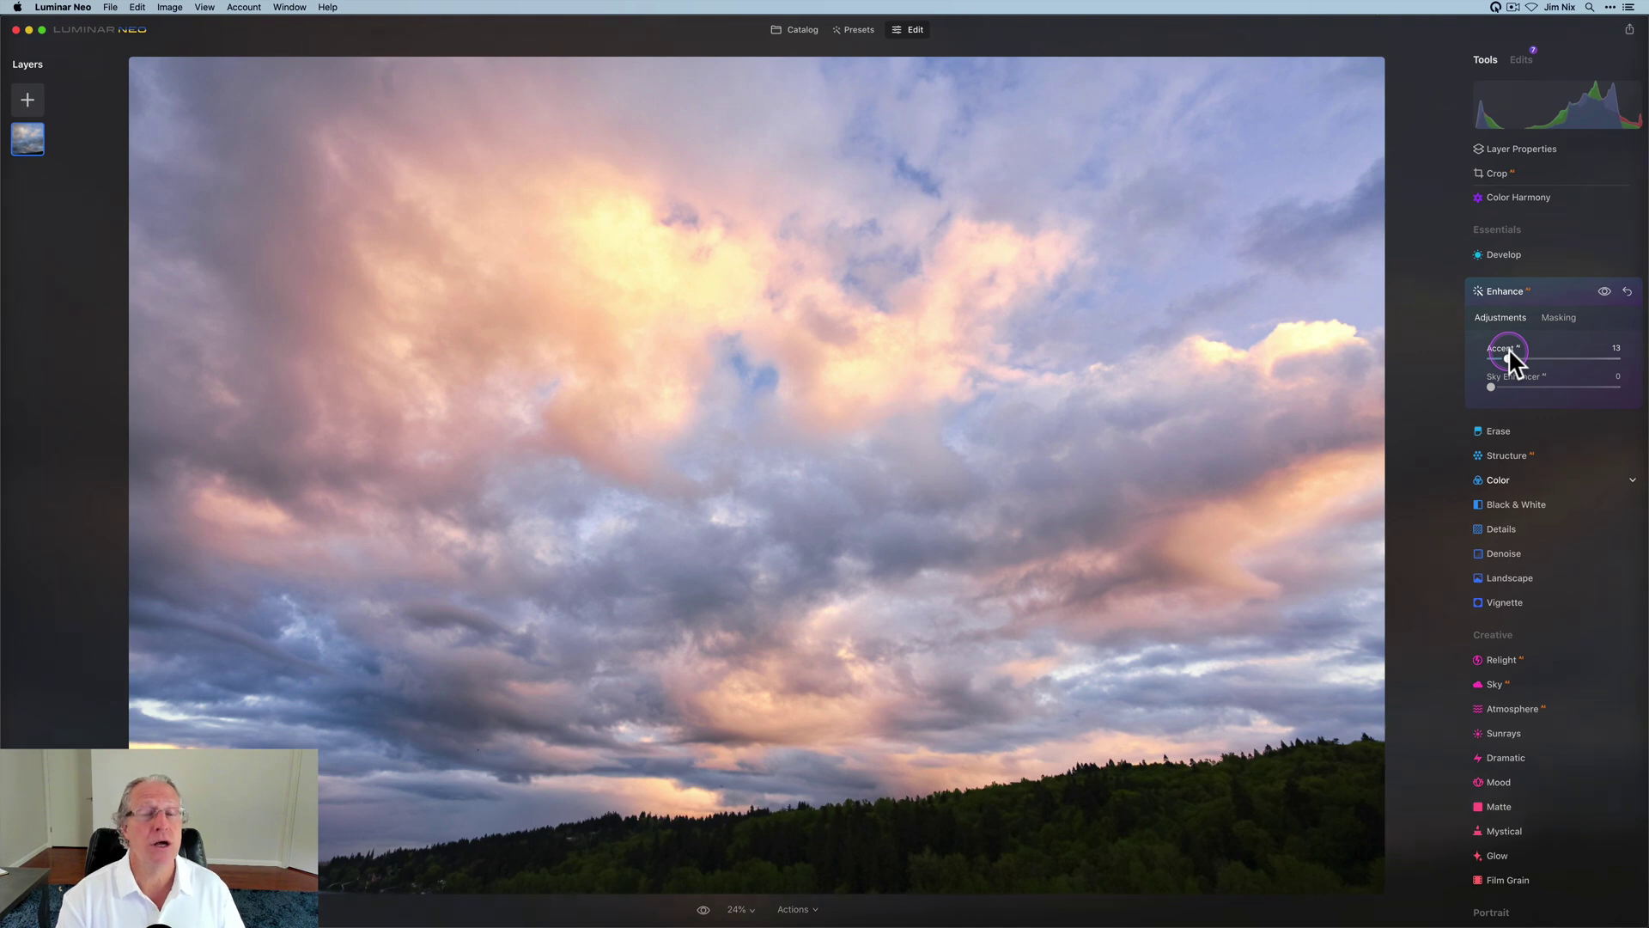
pyautogui.click(1508, 348)
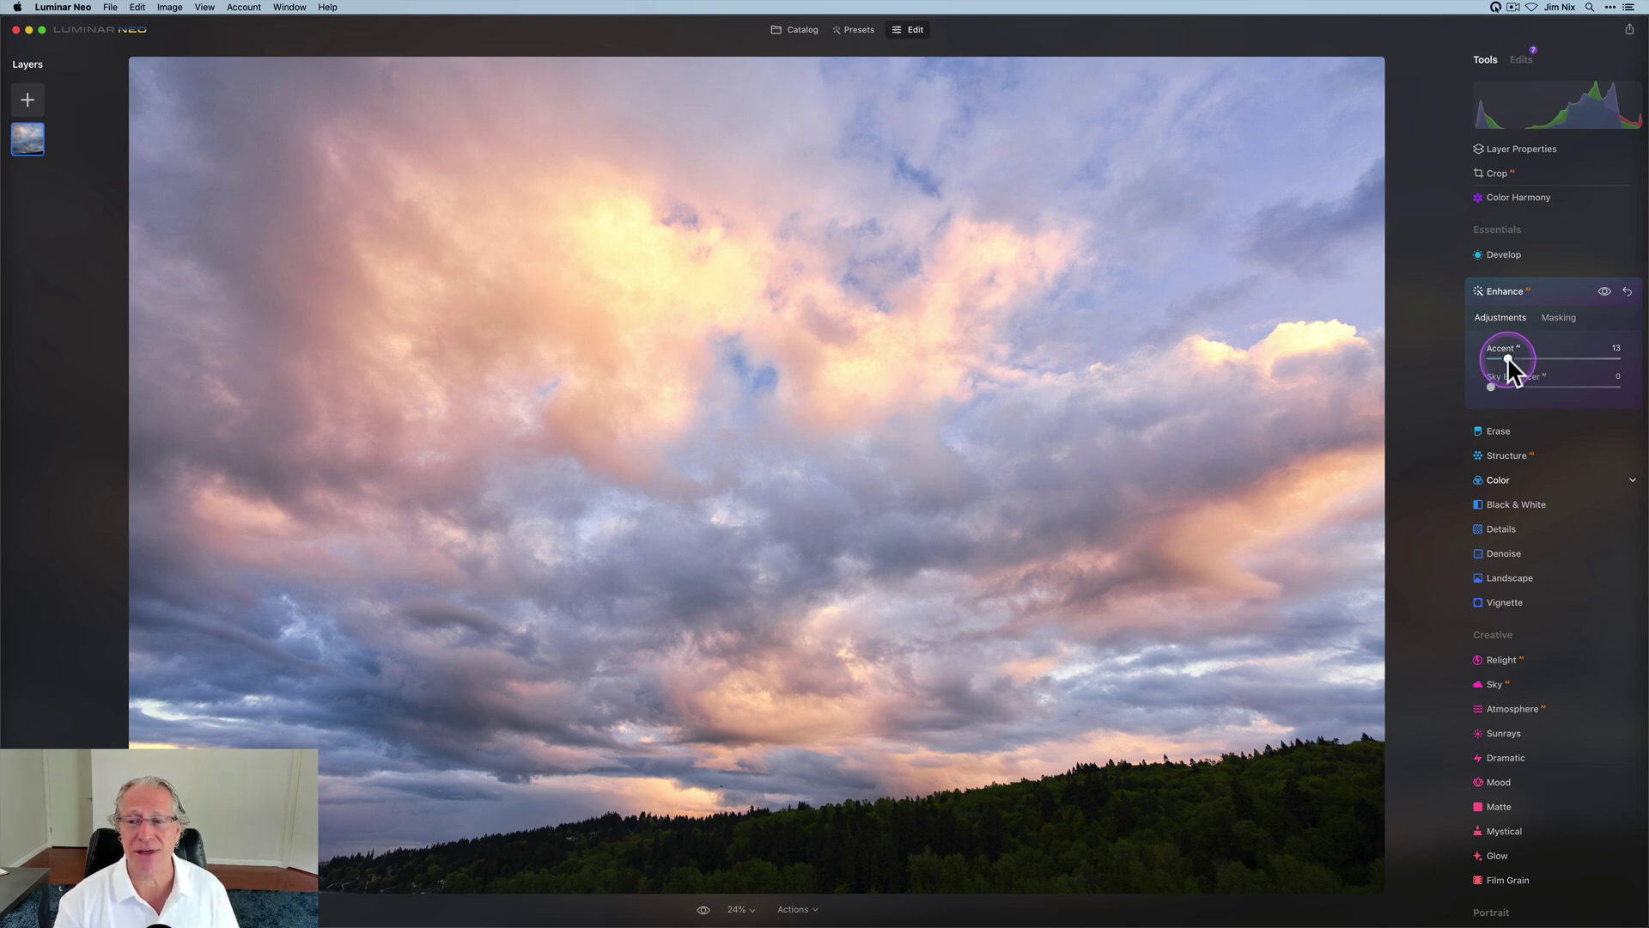
pyautogui.moveTo(1506, 354); pyautogui.dragTo(1591, 337)
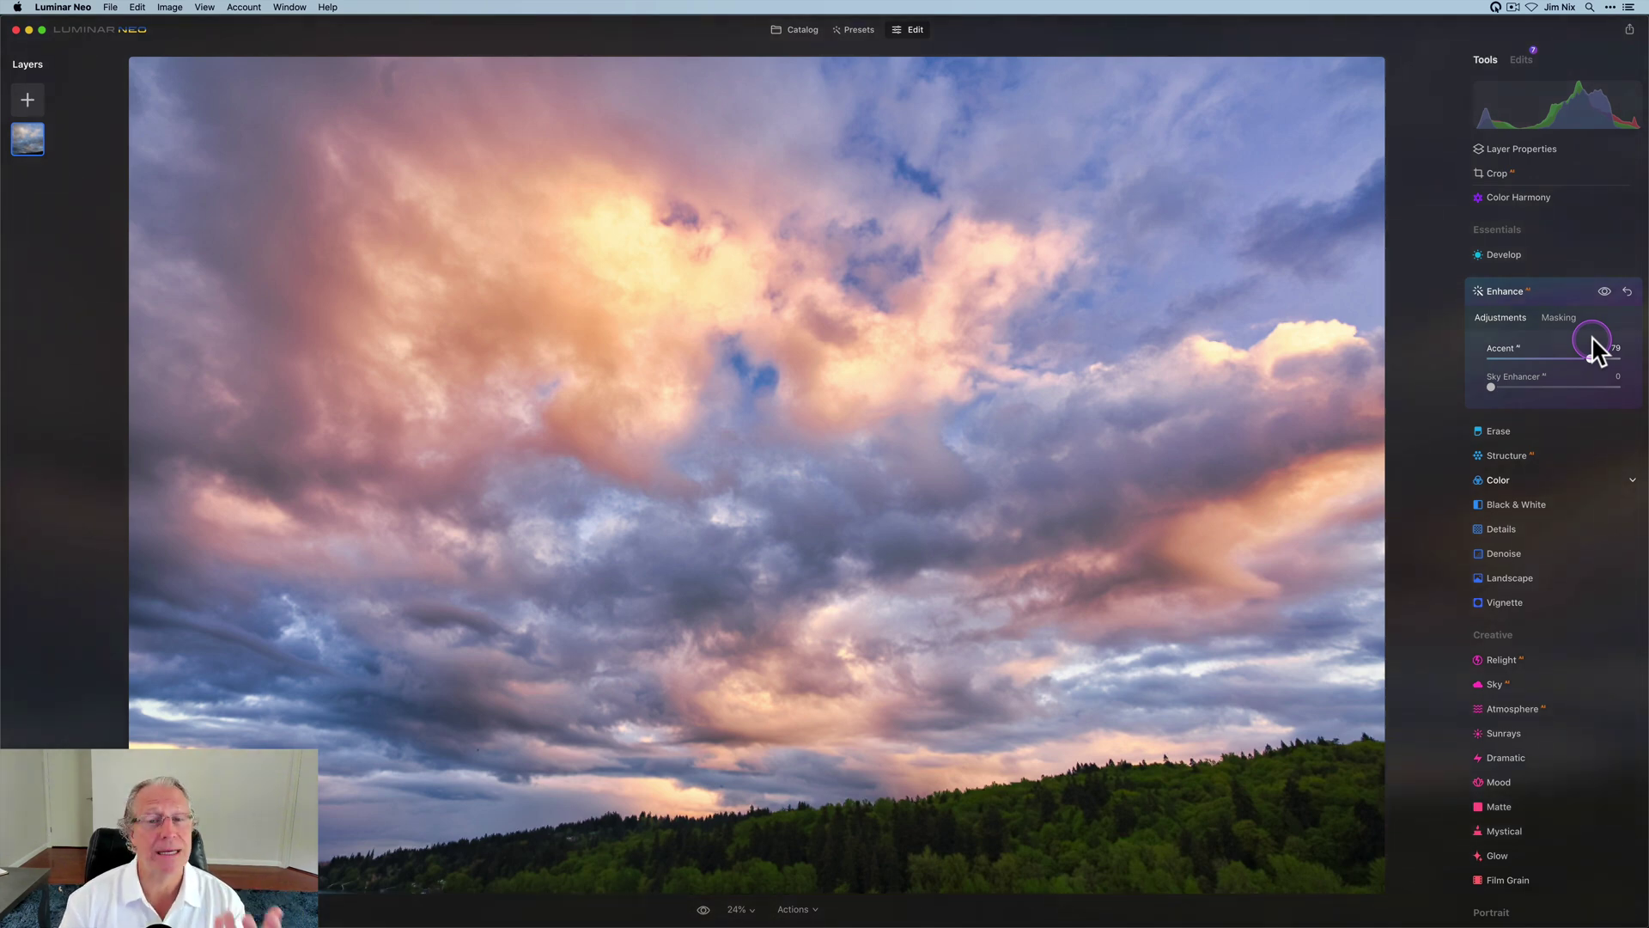
pyautogui.moveTo(1591, 337); pyautogui.dragTo(1503, 353)
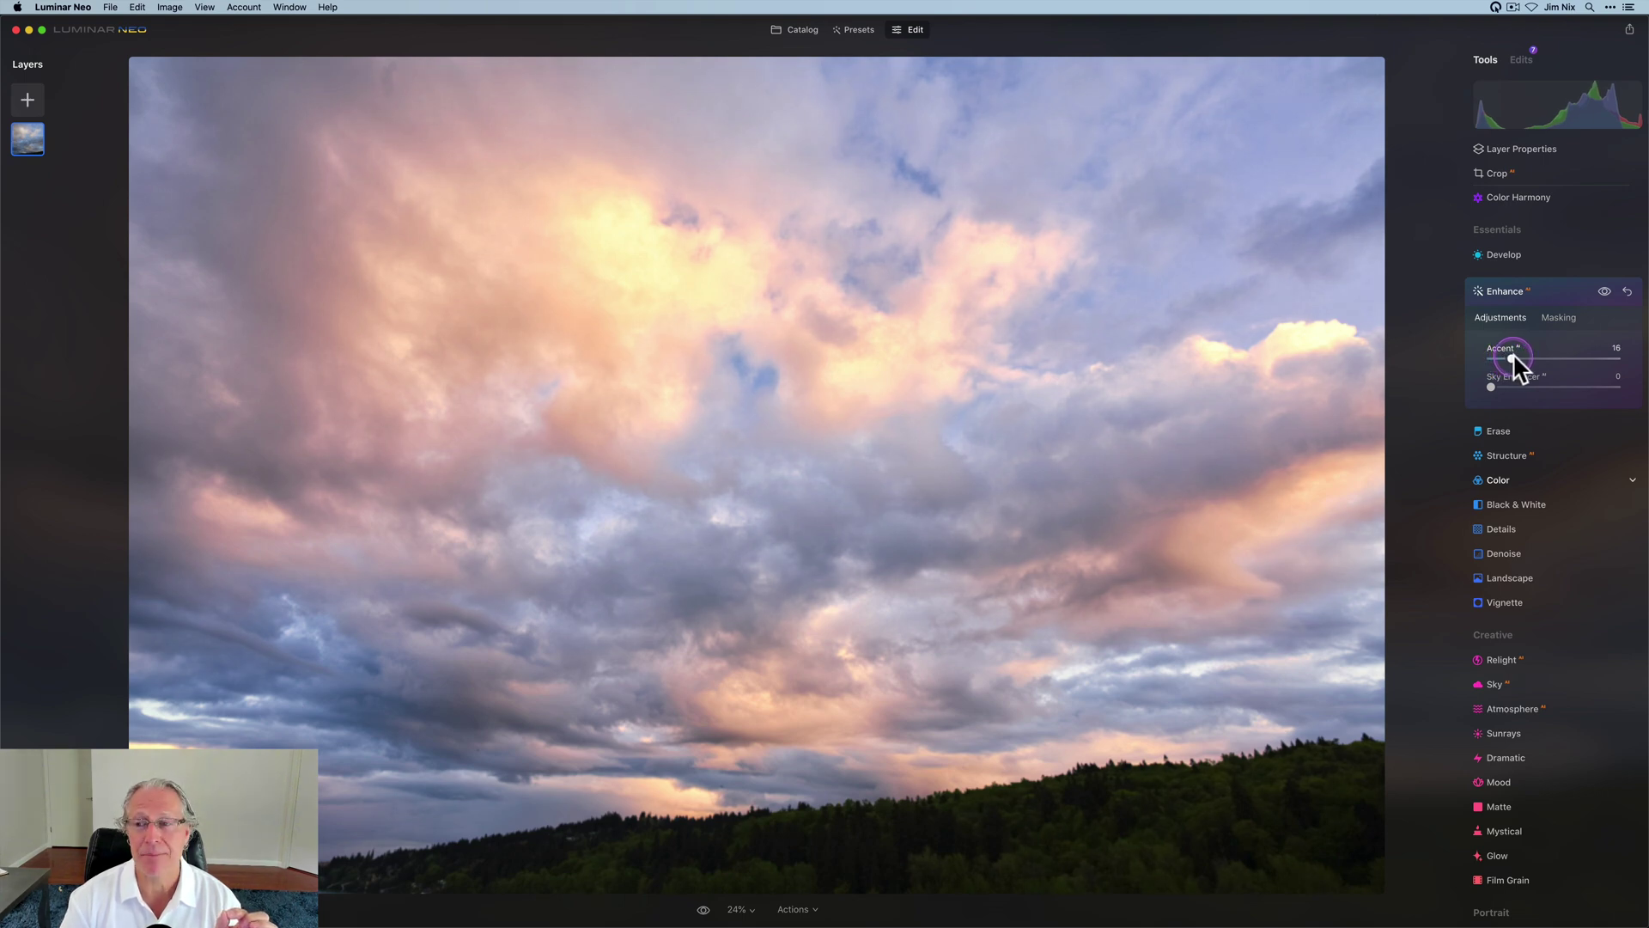
# Step: Toggle the Accent effect off and on to compare before and after
pyautogui.click(1604, 292)
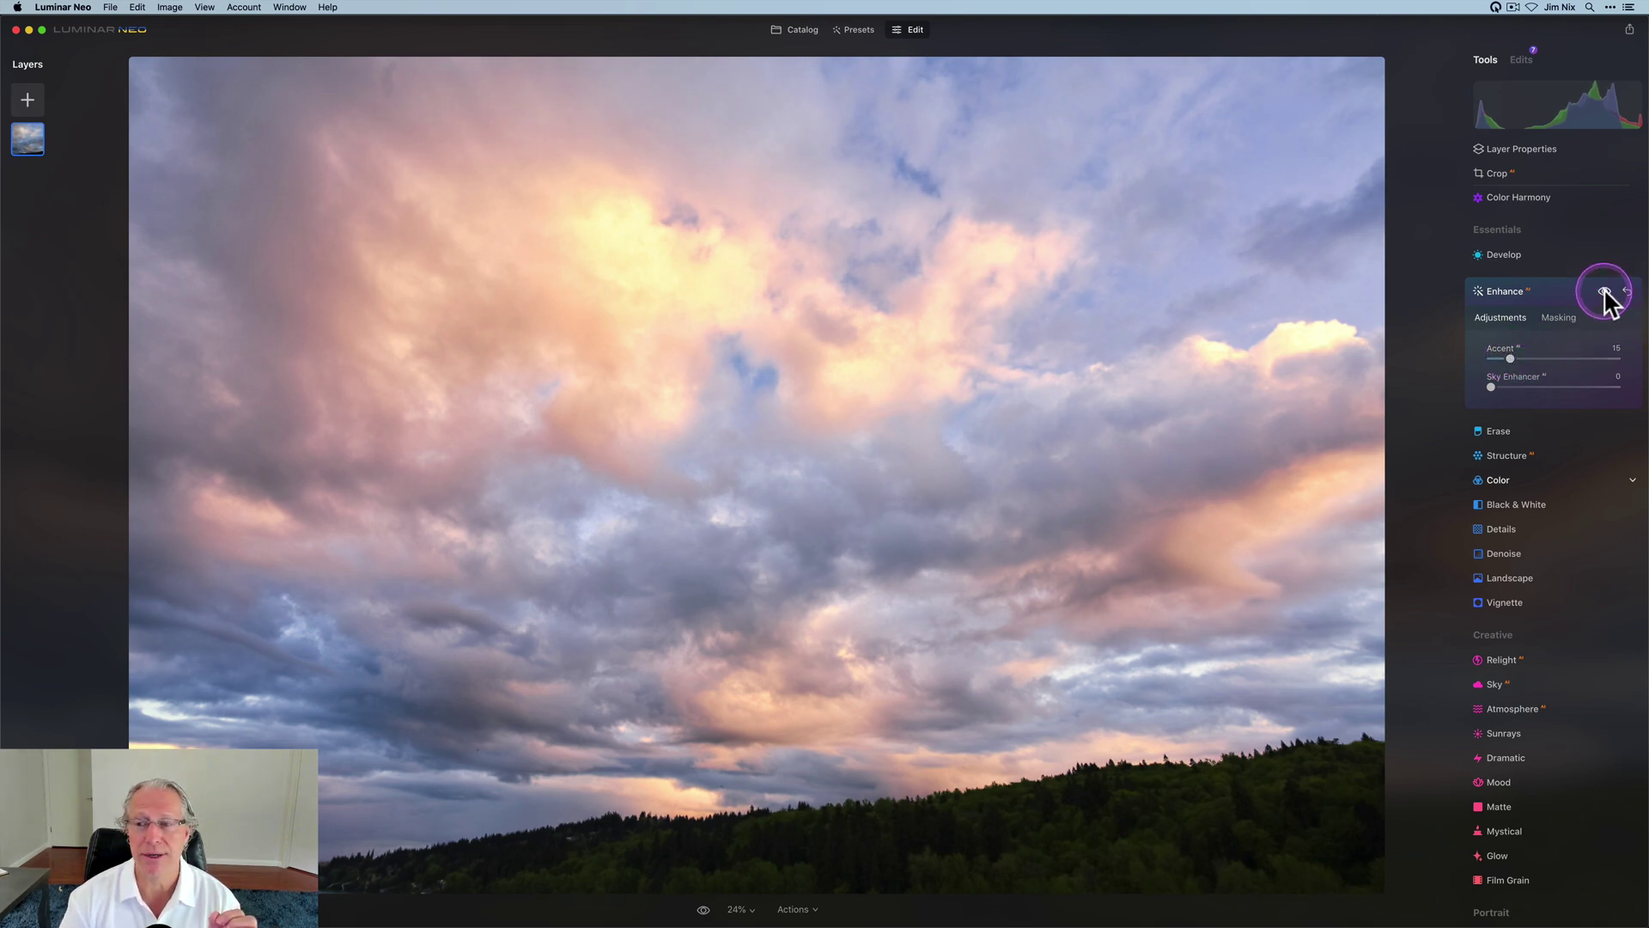
pyautogui.click(1604, 293)
pyautogui.click(1604, 292)
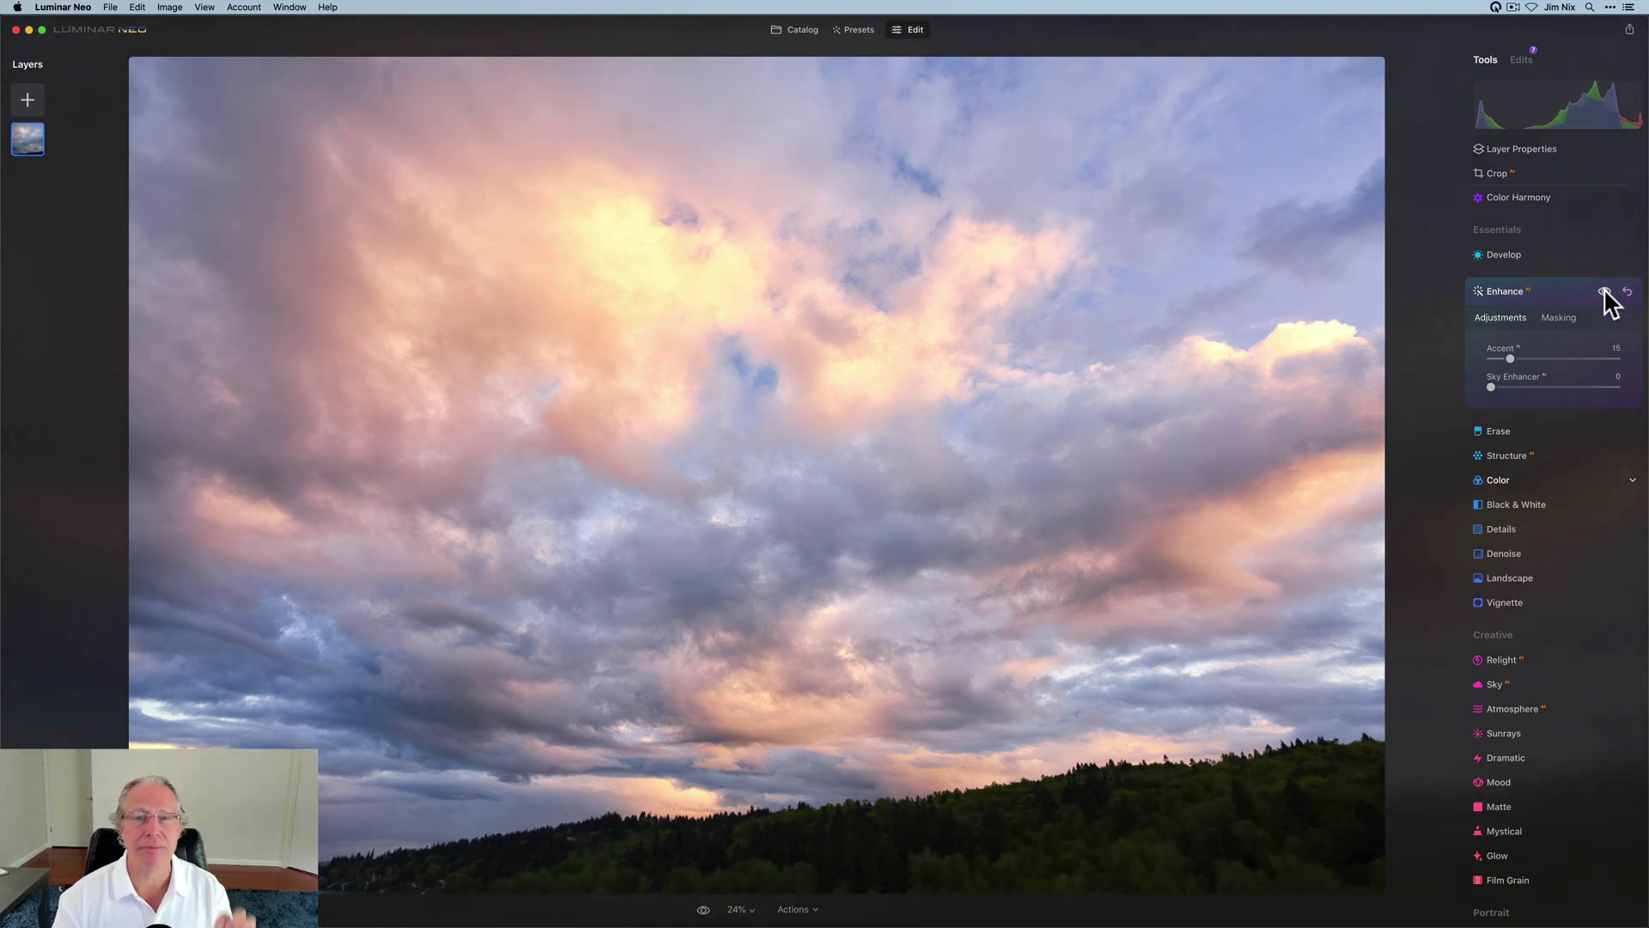
pyautogui.click(1540, 310)
pyautogui.click(1516, 242)
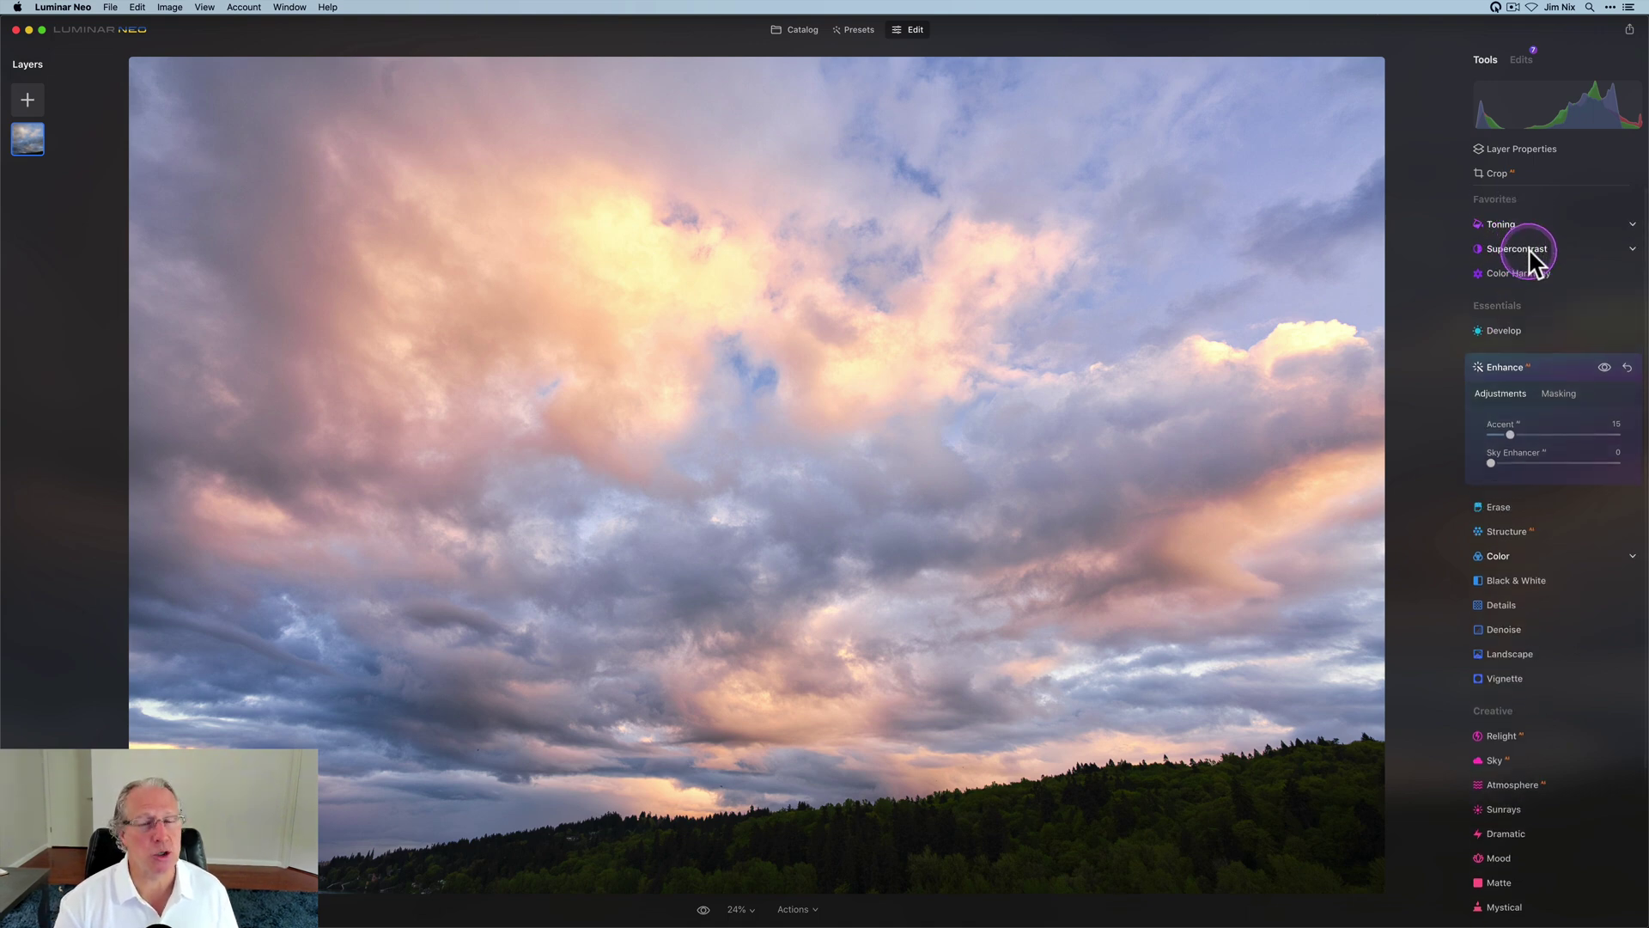
# Step: Set Supercontrast Highlights 23, Midtones 24 and Shadows 26, comparing with the effect off
pyautogui.click(1529, 249)
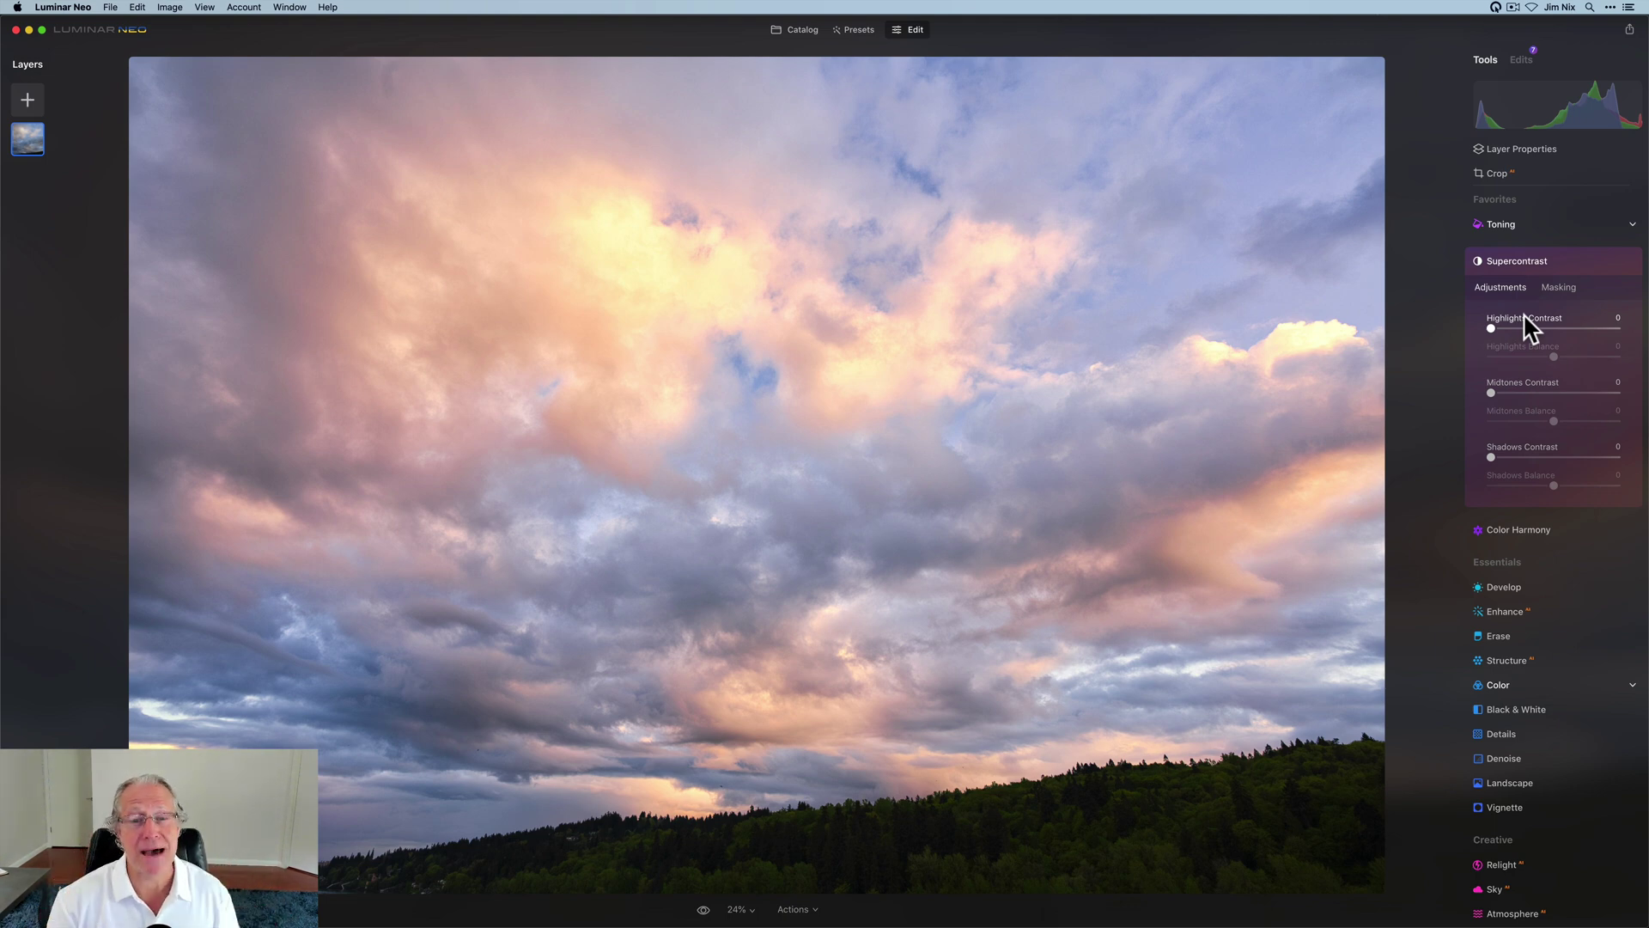
pyautogui.moveTo(1510, 323); pyautogui.dragTo(1518, 327)
pyautogui.click(1519, 393)
pyautogui.click(1522, 457)
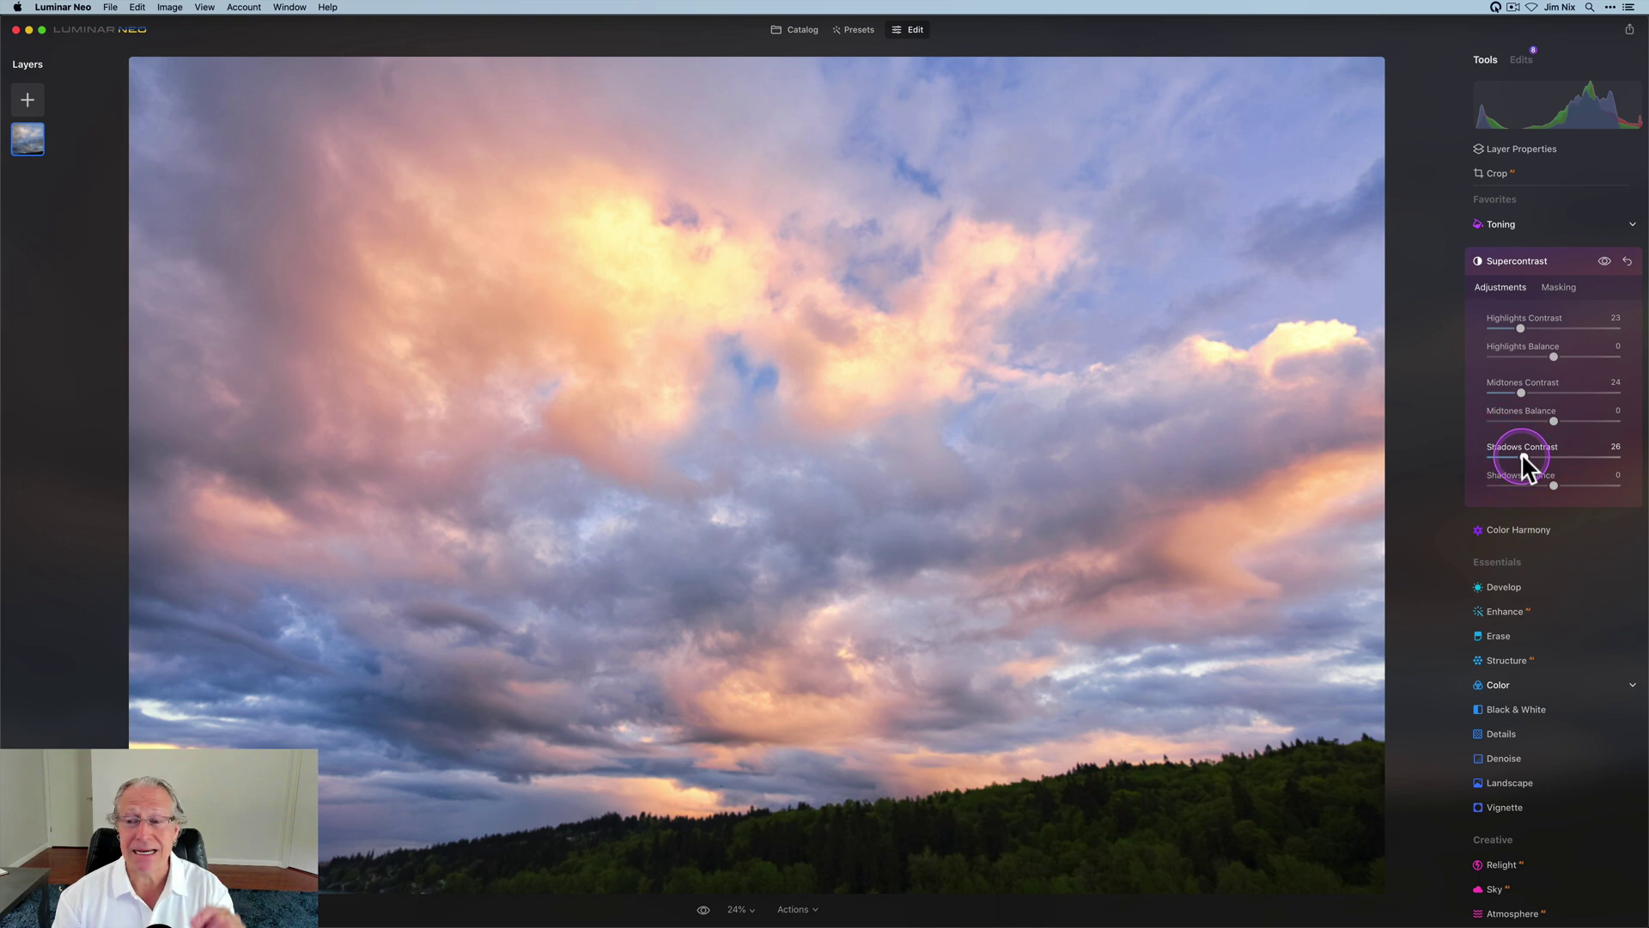
pyautogui.click(1604, 262)
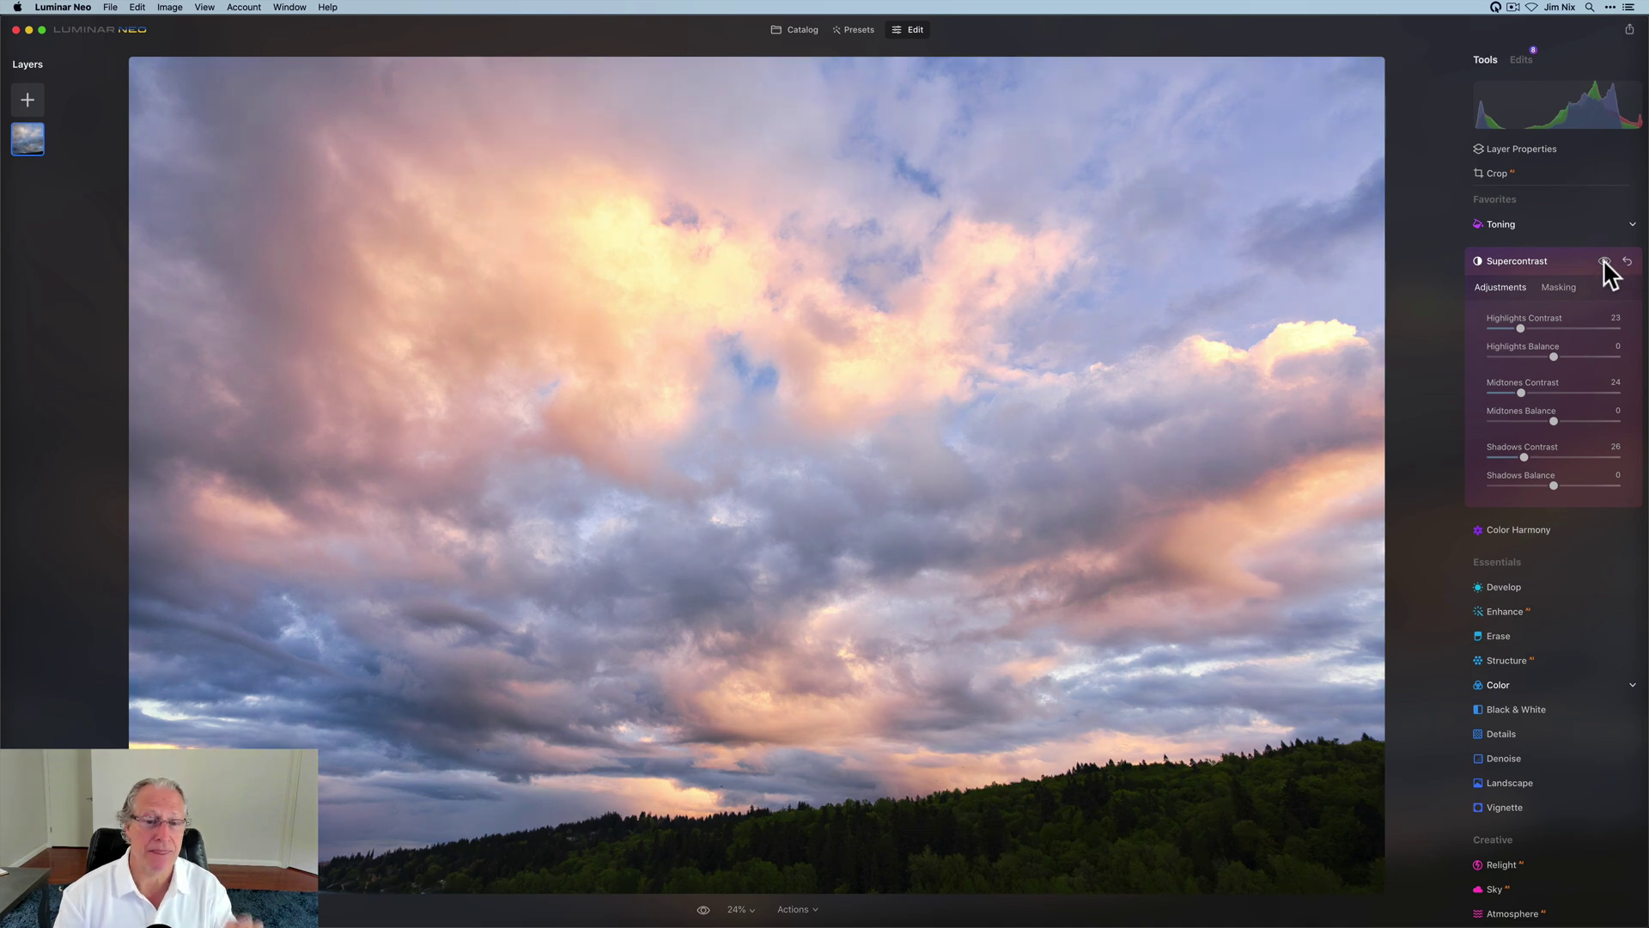
pyautogui.click(1605, 262)
# Step: Keep highlights balance at 0, set midtones balance -29 and shadows balance about 47
pyautogui.click(1552, 353)
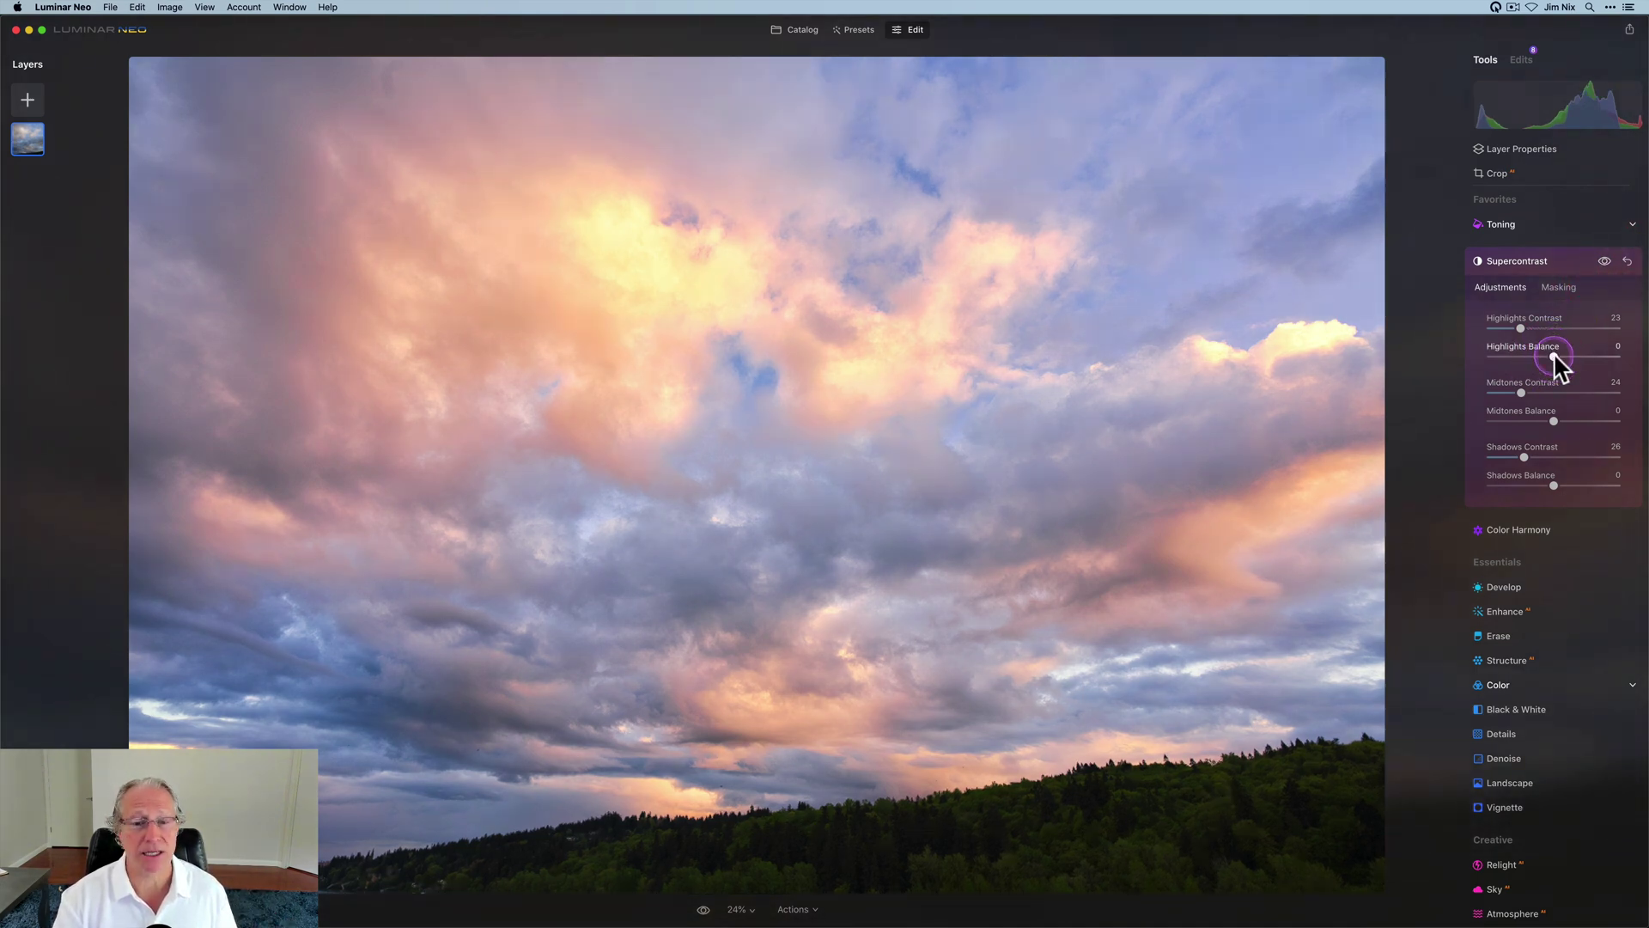
pyautogui.moveTo(1553, 352)
pyautogui.mouseDown()
pyautogui.moveTo(1517, 356)
pyautogui.moveTo(1554, 352)
pyautogui.mouseUp()
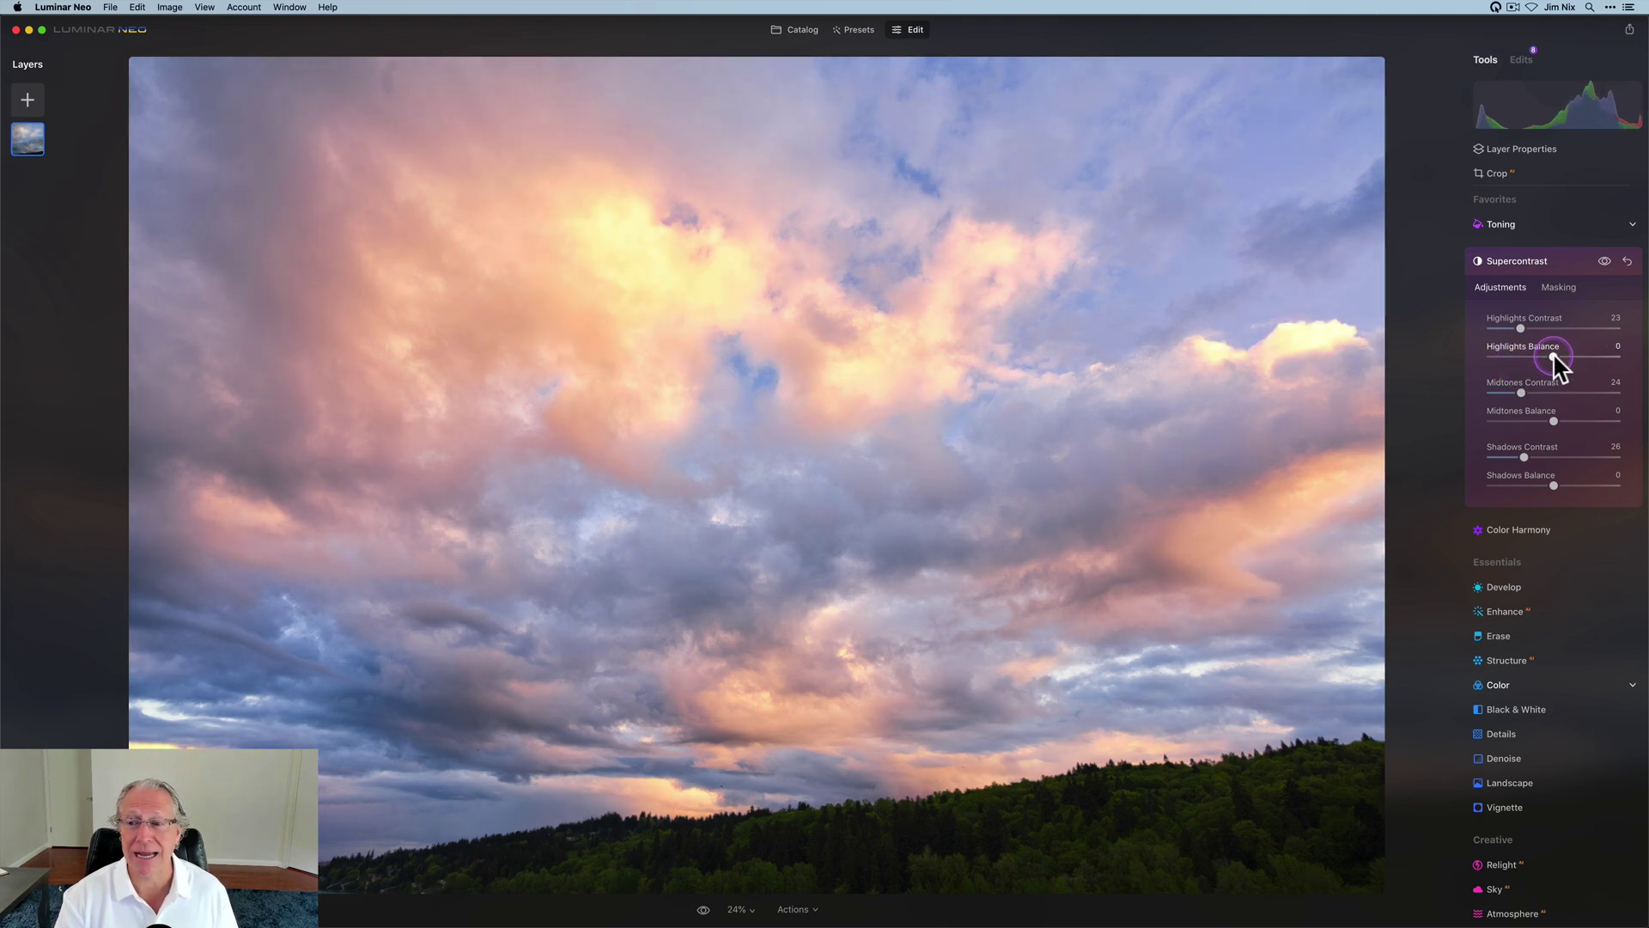
pyautogui.moveTo(1553, 419); pyautogui.dragTo(1588, 485)
pyautogui.click(1549, 478)
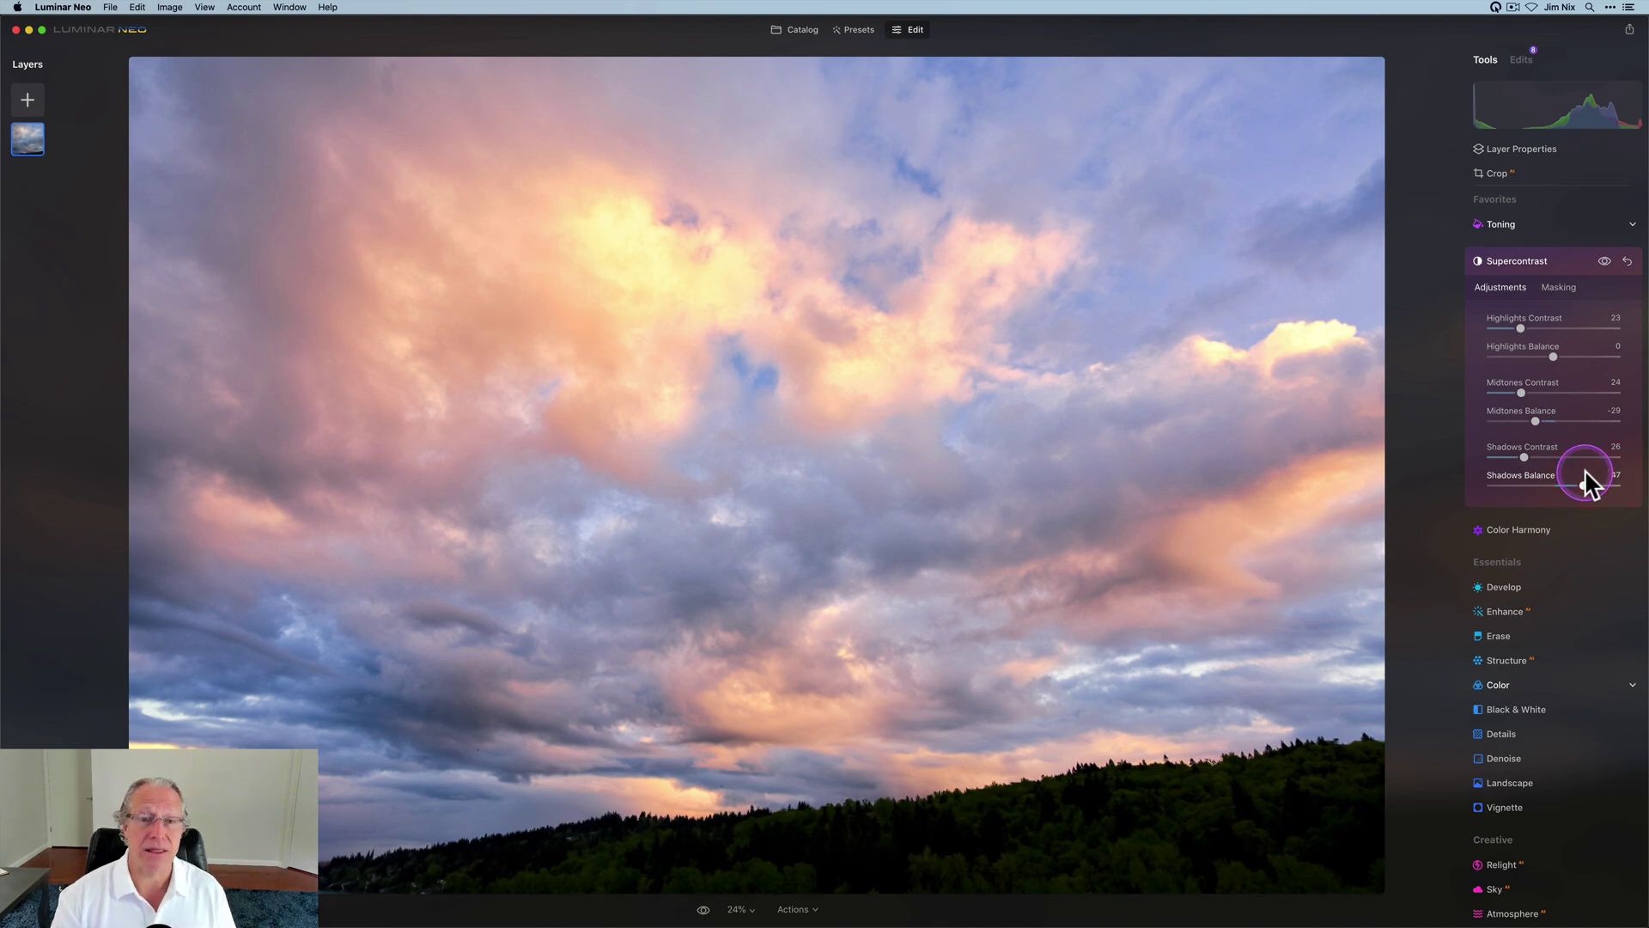
# Step: Collapse the Supercontrast panel and toggle before/after to compare the warm golden-pink sky with the original
pyautogui.click(1553, 259)
pyautogui.press('\\')
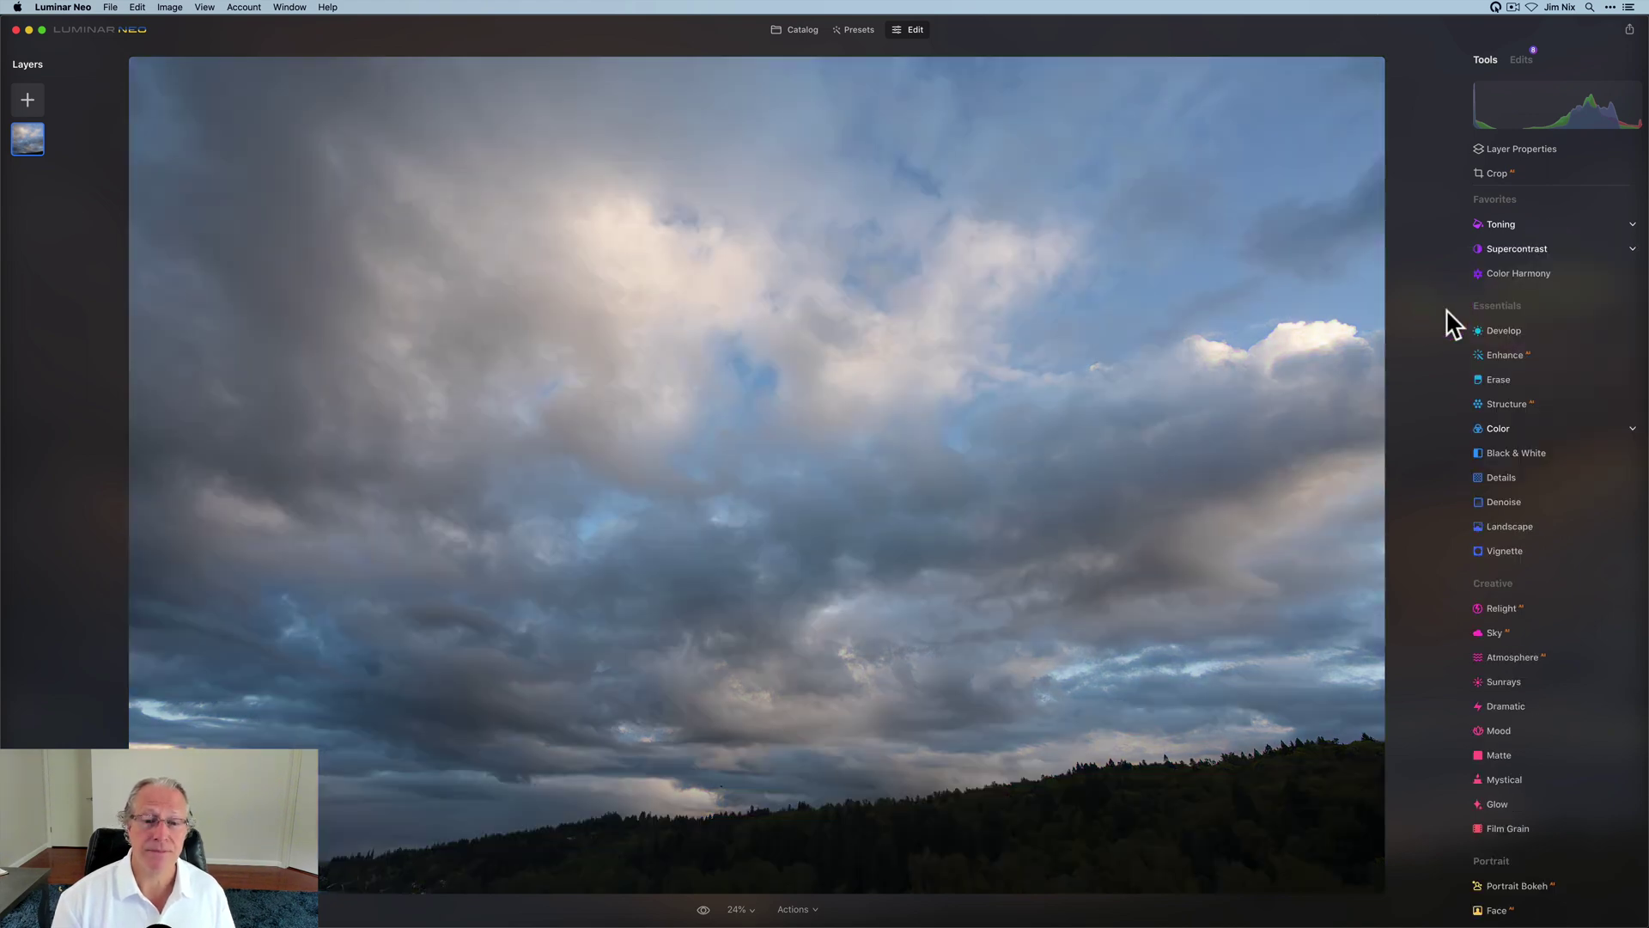
pyautogui.press('\\')
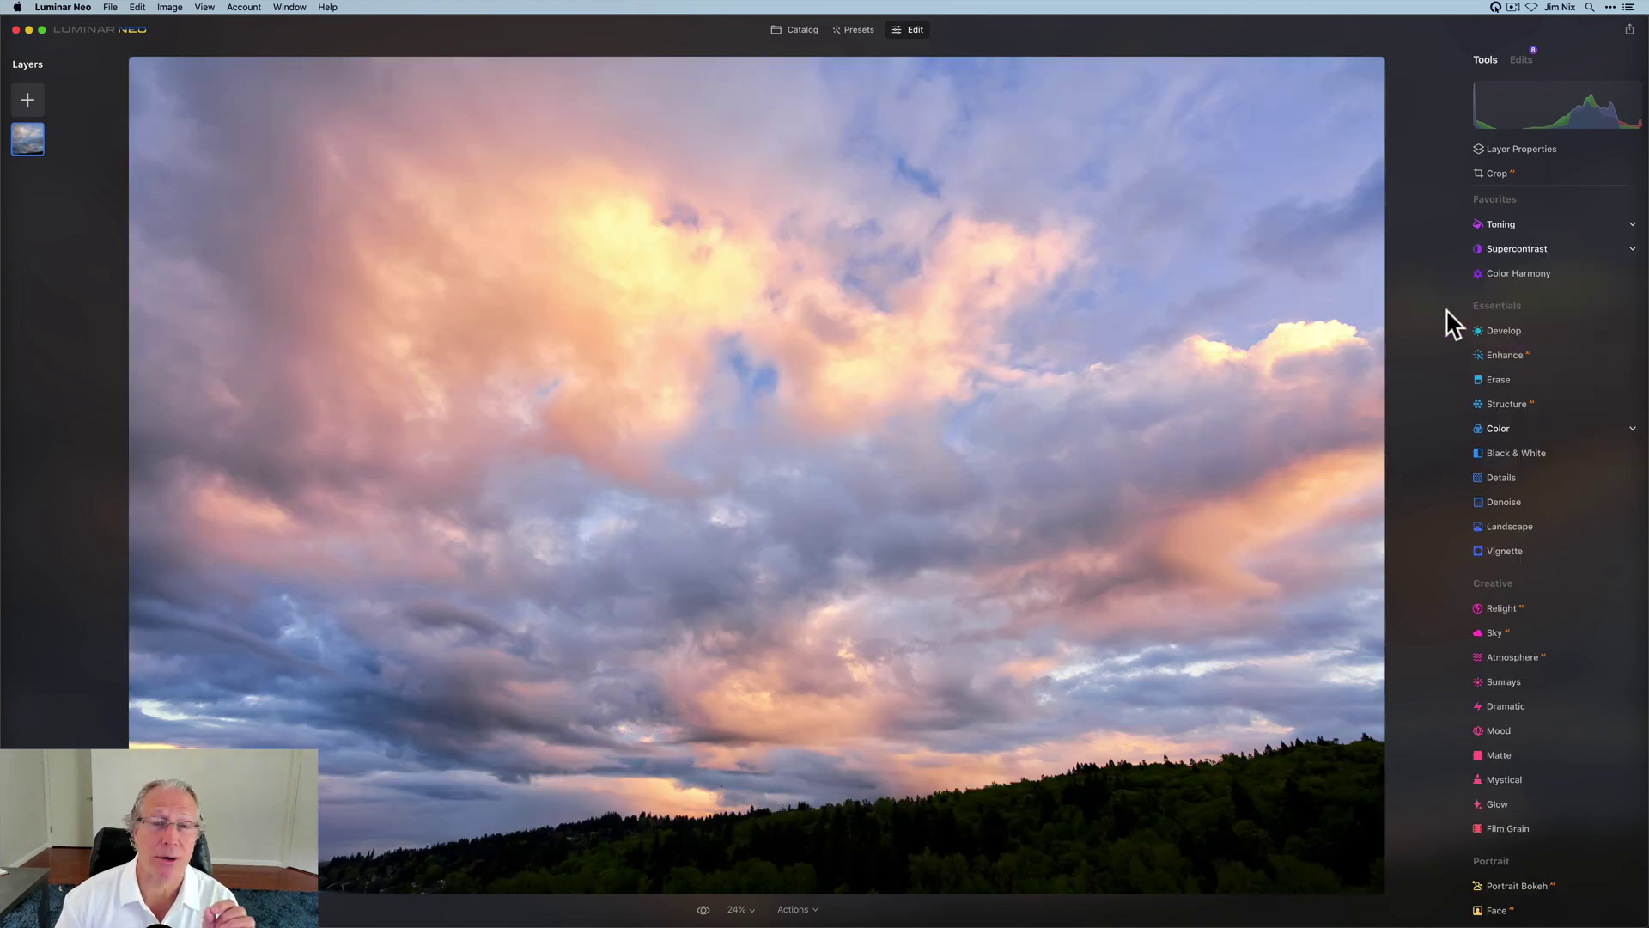